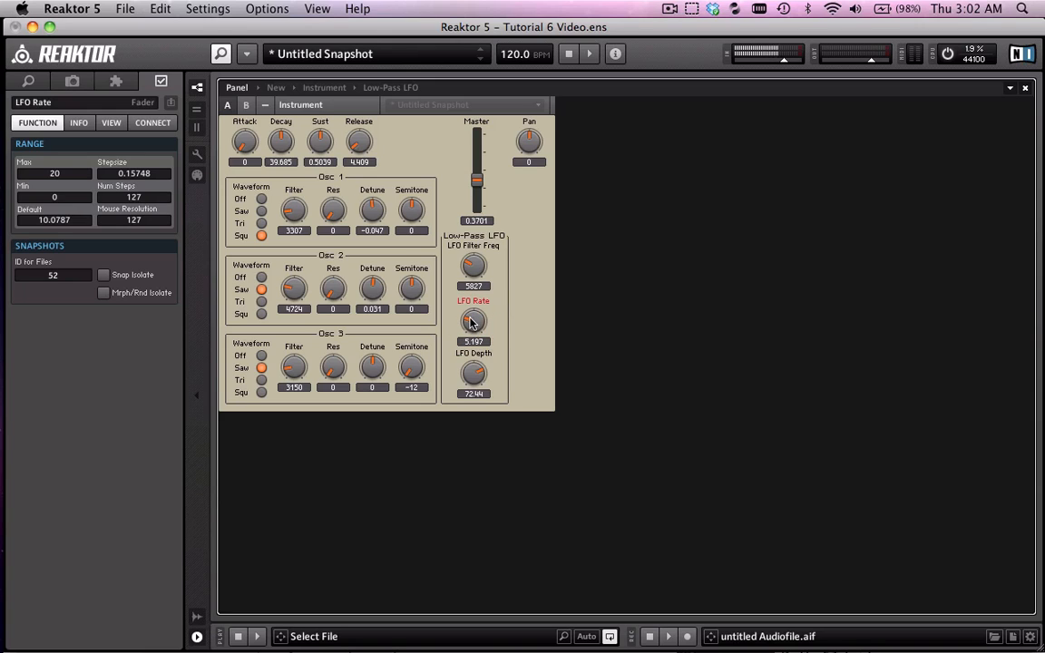
# Lower the LFO Rate to 3.15 and play test notes to audition the low-pass LFO.
pyautogui.moveTo(477, 323)
pyautogui.mouseDown()
pyautogui.moveTo(481, 302)
pyautogui.moveTo(483, 336)
pyautogui.mouseUp()
pyautogui.press('z')
pyautogui.press('z')
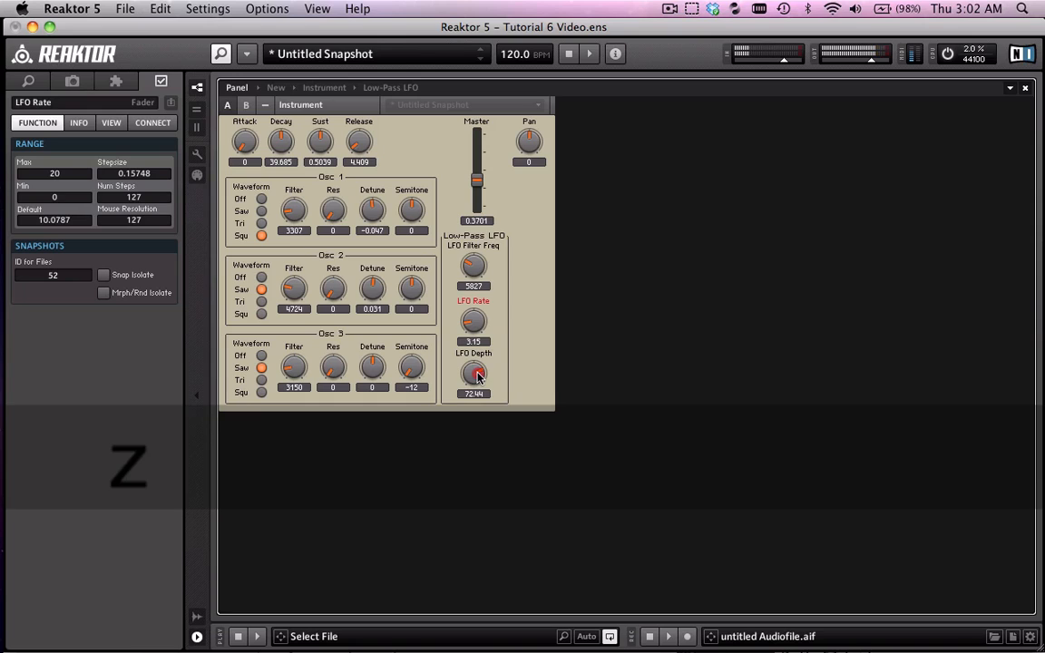
pyautogui.moveTo(474, 373)
pyautogui.mouseDown()
pyautogui.moveTo(482, 402)
pyautogui.moveTo(472, 378)
pyautogui.mouseUp()
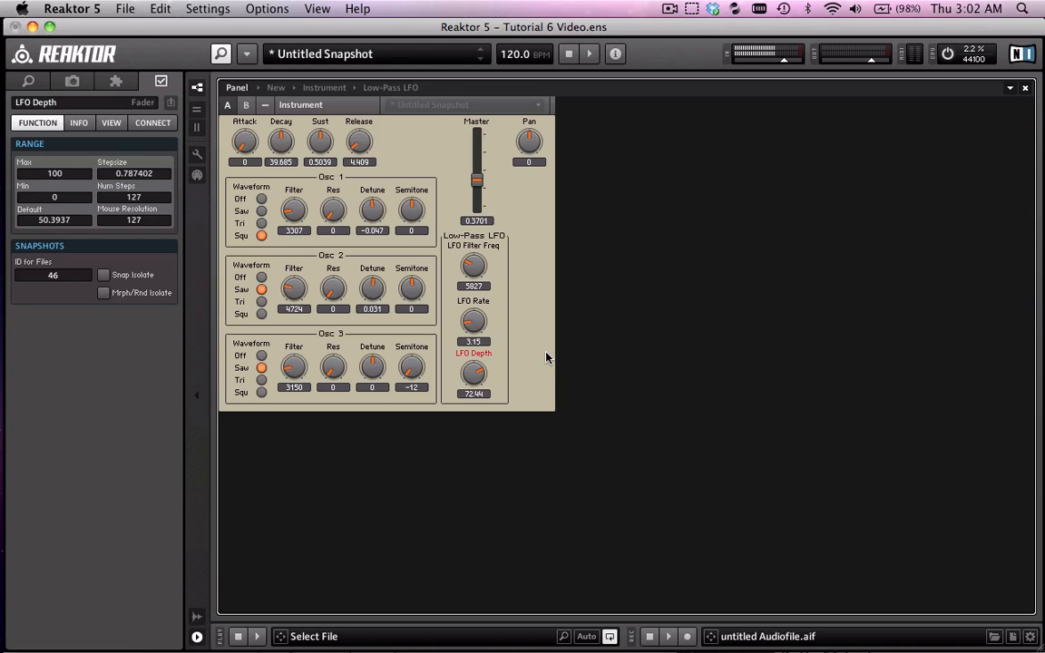
pyautogui.click(476, 296)
pyautogui.click(478, 303)
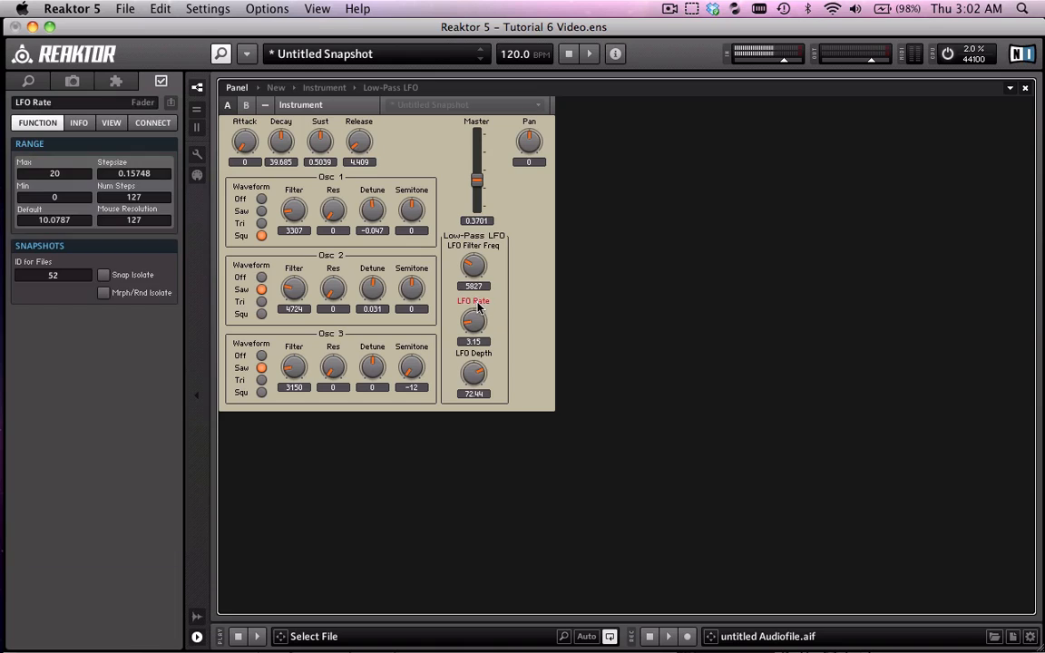
pyautogui.click(501, 323)
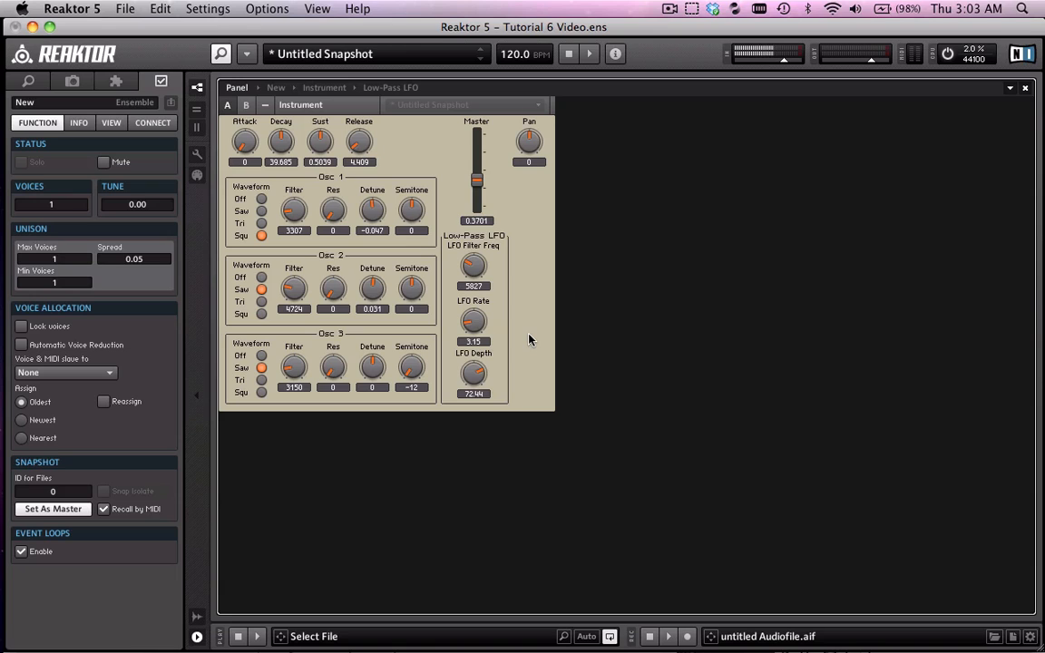
pyautogui.click(472, 321)
# Open the ensemble structure and go into the Instrument's Low-Pass LFO macro.
pyautogui.doubleClick(603, 297)
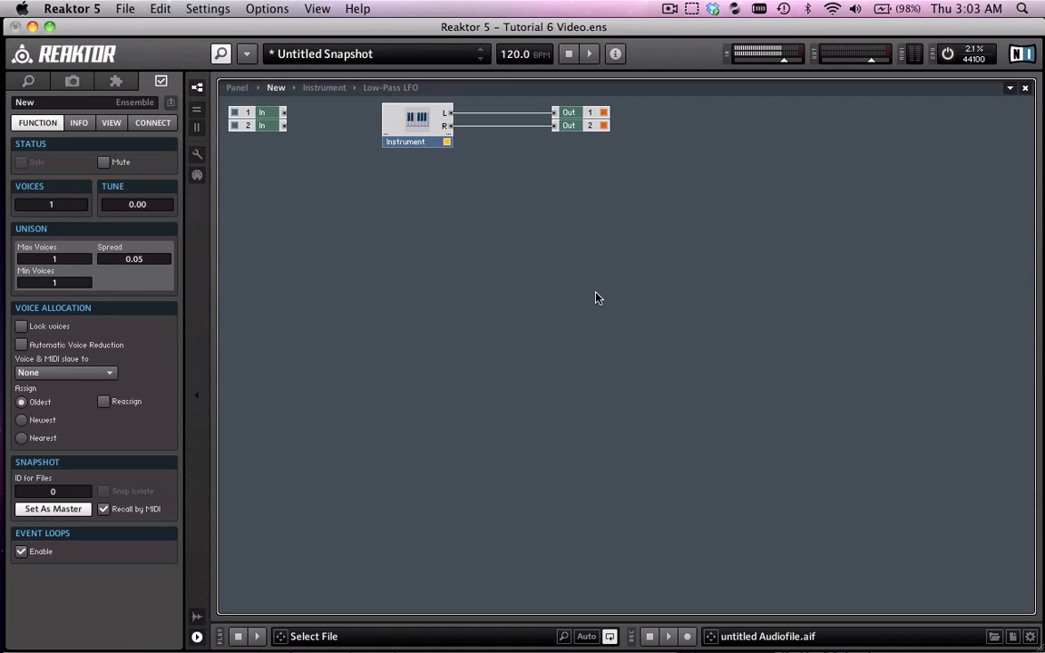
pyautogui.click(436, 143)
pyautogui.doubleClick(436, 142)
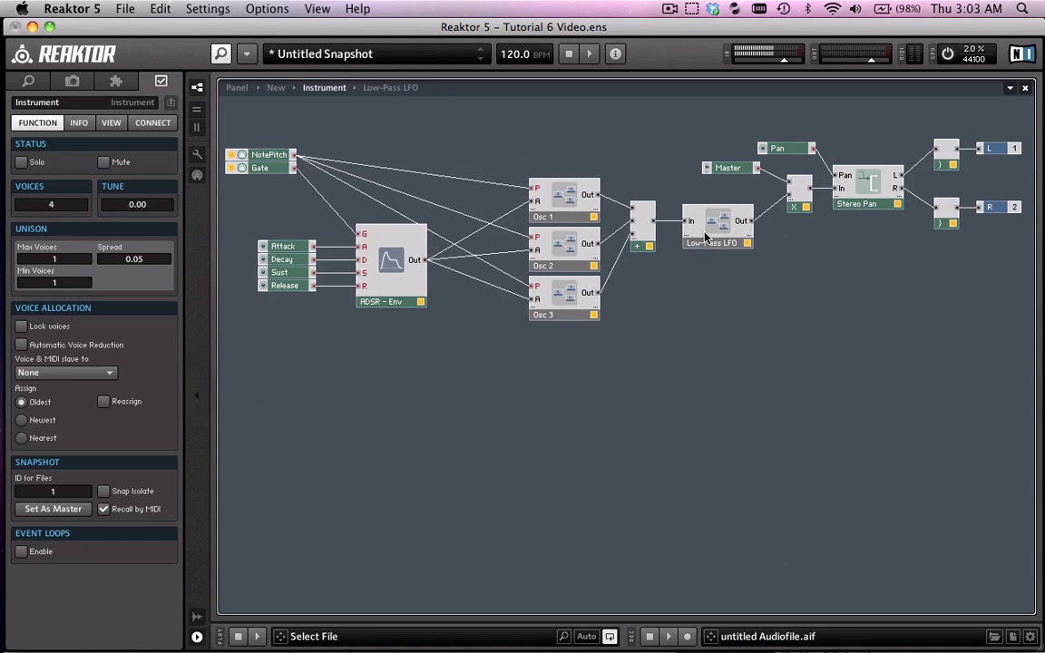
pyautogui.doubleClick(730, 214)
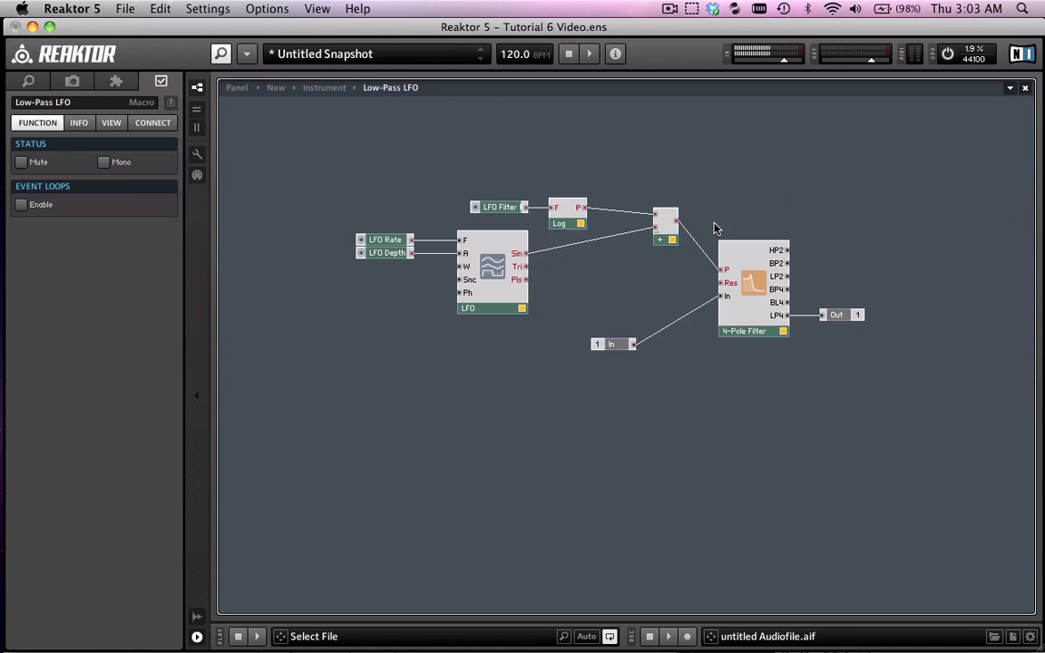
# Inspect the properties of the LFO Rate, LFO Depth and LFO Filter Freq controls.
pyautogui.click(485, 388)
pyautogui.click(389, 240)
pyautogui.click(388, 253)
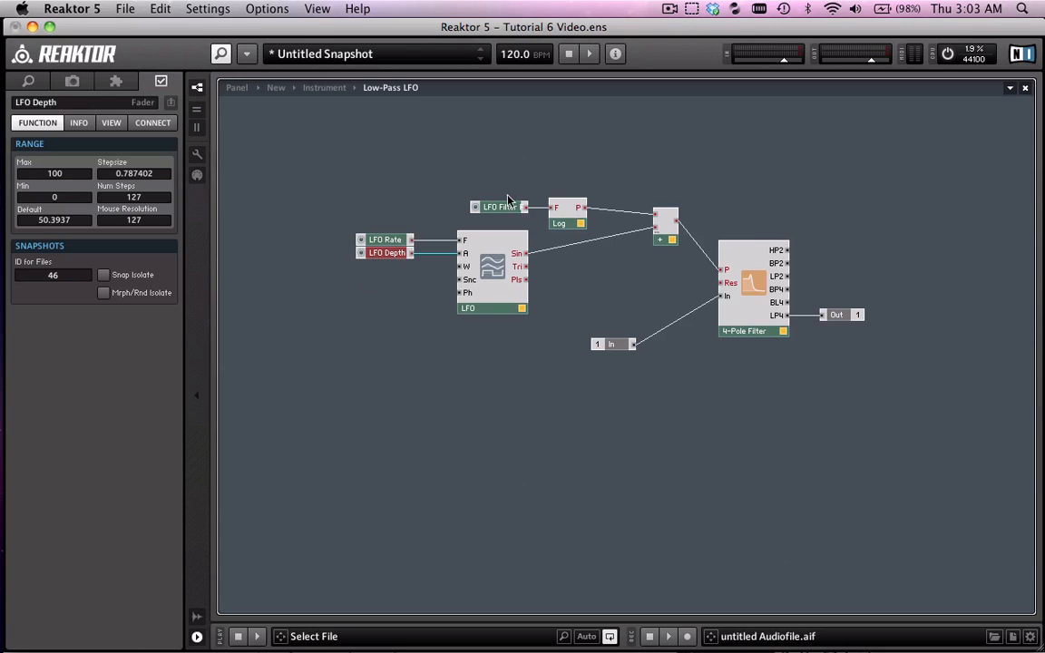
pyautogui.click(503, 206)
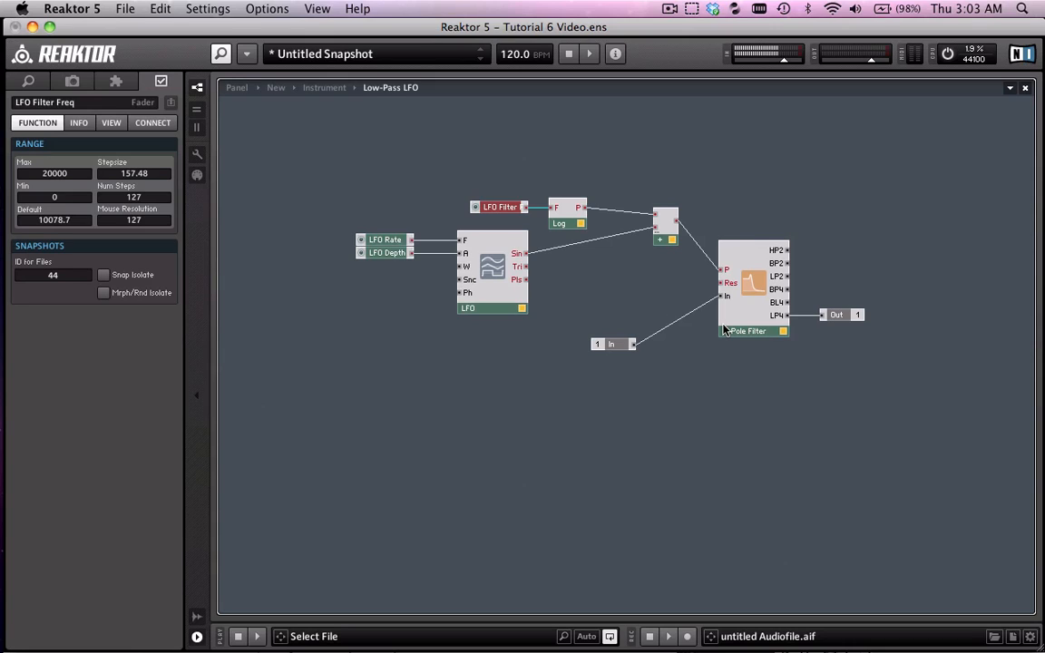
# Disconnect LFO Rate from the LFO's F input and move the control to the left of LFO Depth.
pyautogui.click(400, 239)
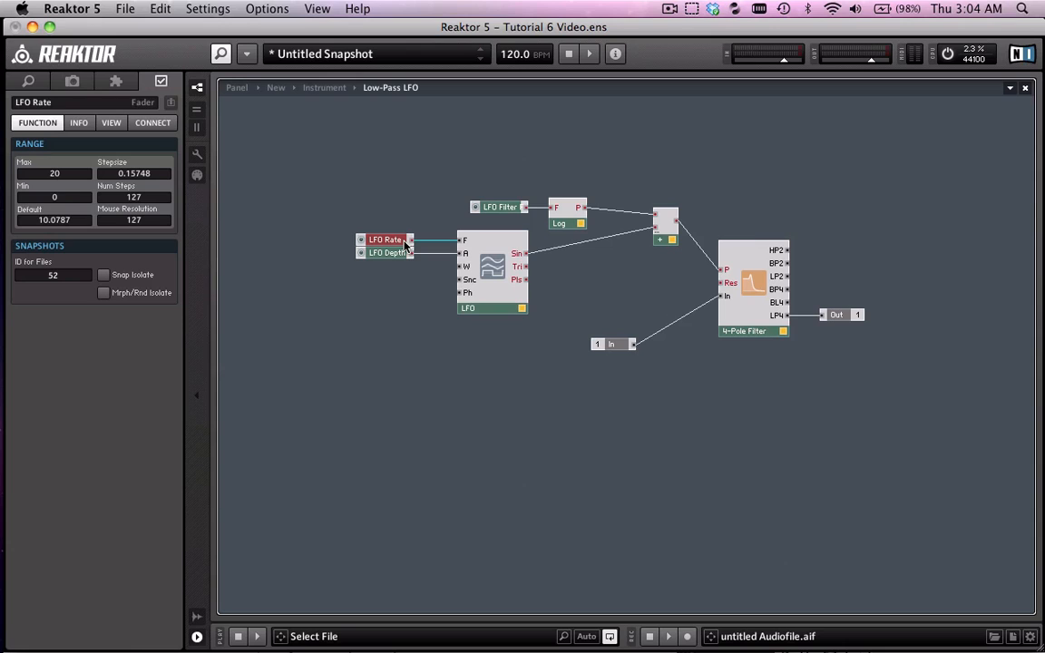
pyautogui.click(425, 238)
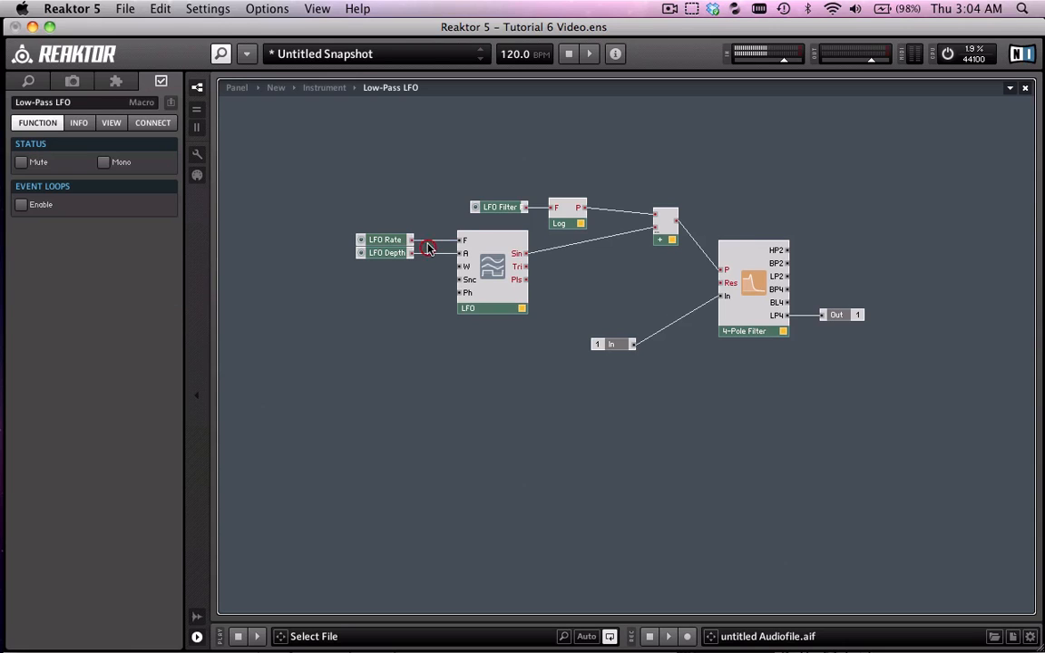
pyautogui.press('Delete')
pyautogui.moveTo(379, 239); pyautogui.dragTo(300, 247)
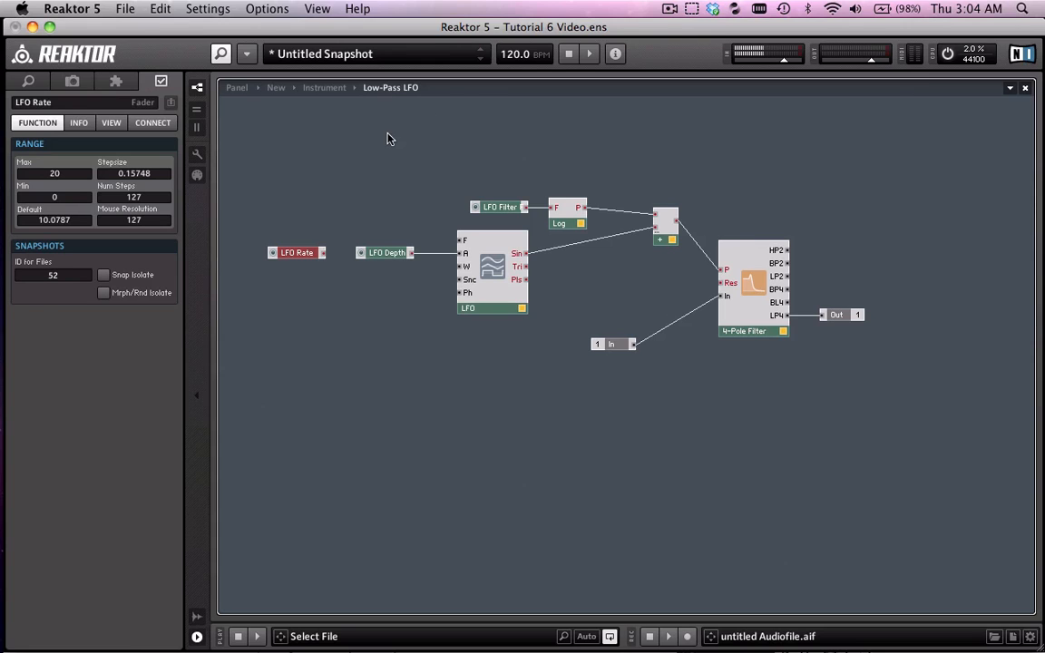
# Add a Switch module from the built-in panel modules and place it above the LFO Depth control.
pyautogui.rightClick(438, 125)
pyautogui.moveTo(494, 129)
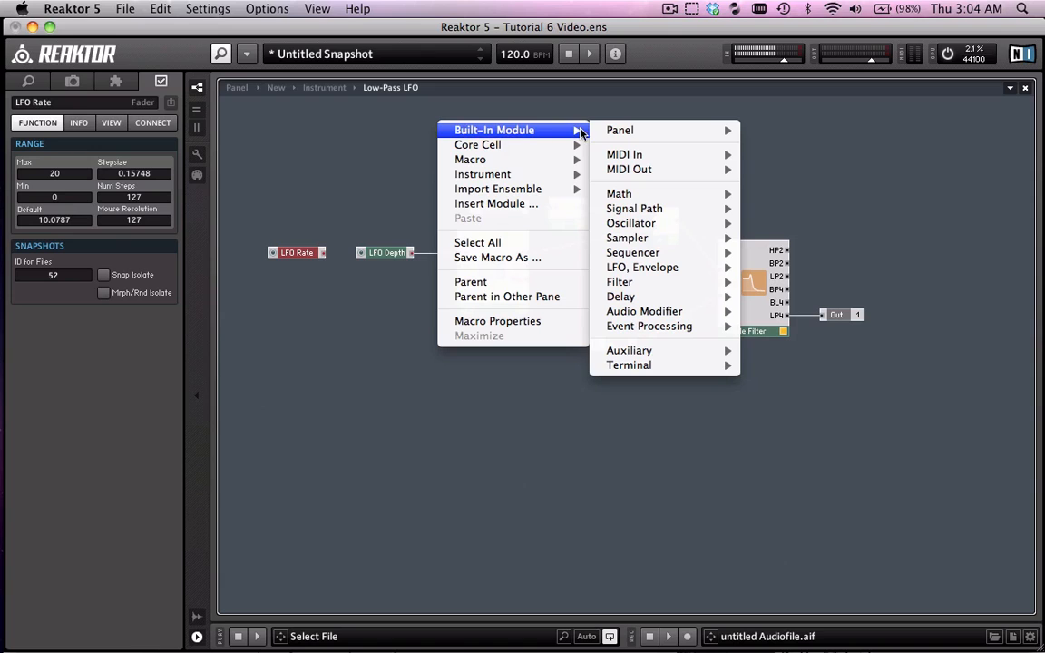
pyautogui.moveTo(639, 131)
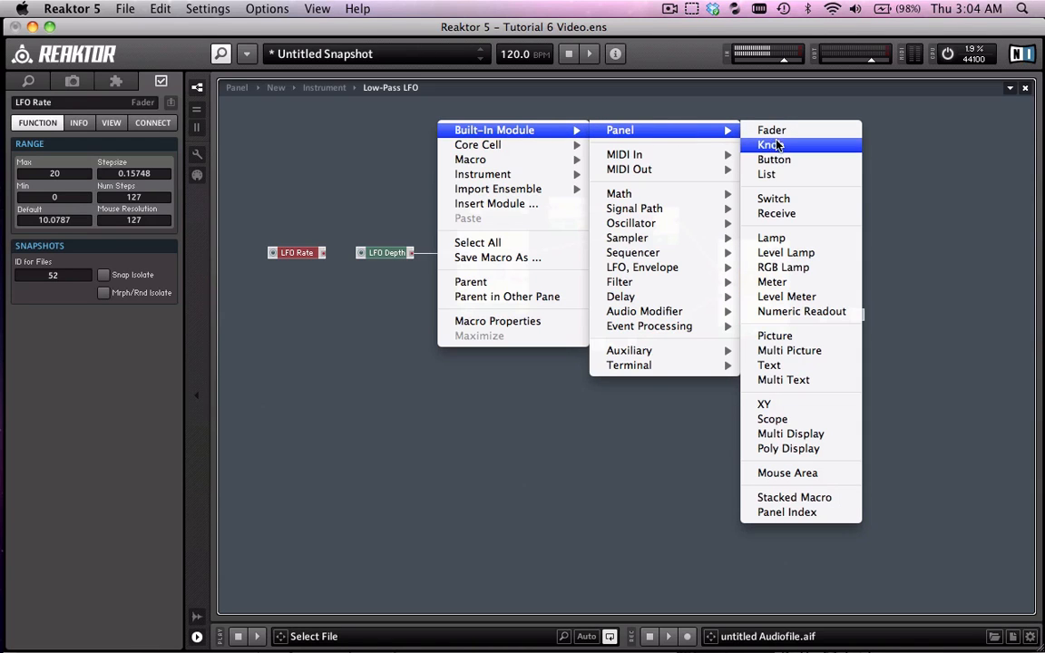
pyautogui.click(773, 199)
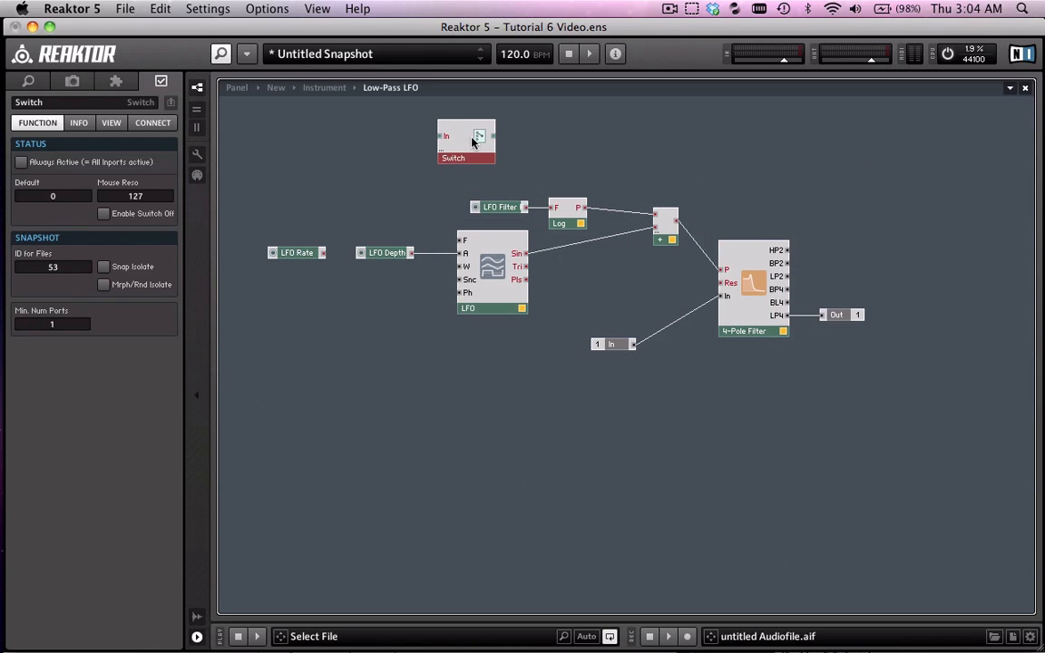
pyautogui.moveTo(459, 159); pyautogui.dragTo(416, 175)
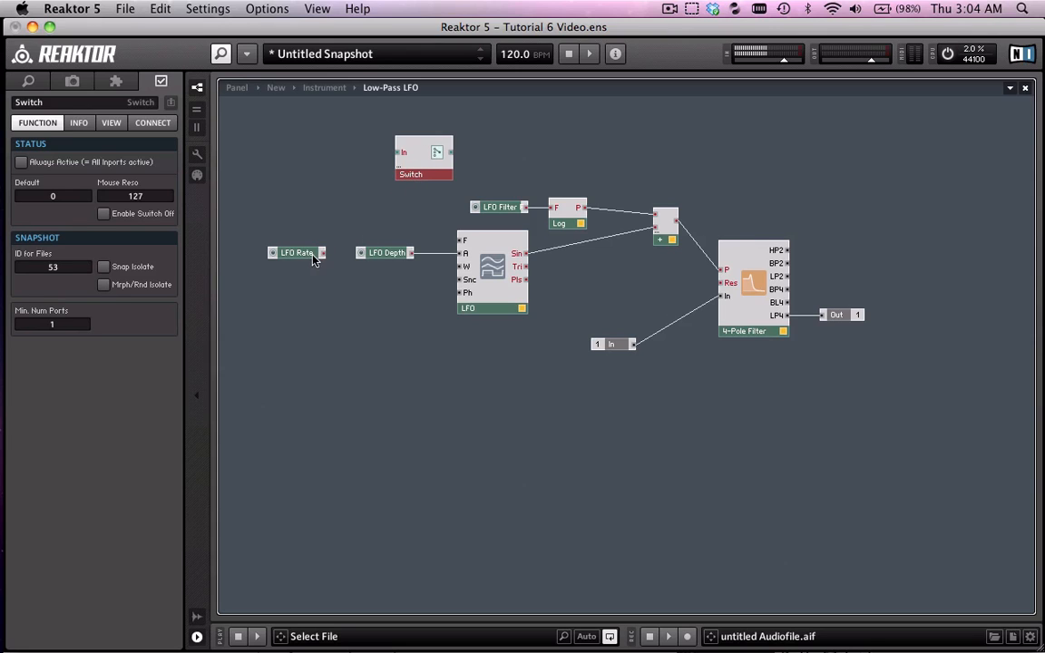
# Wire LFO Rate through the Switch into the LFO's F input and line up both modules just above LFO Depth.
pyautogui.moveTo(313, 260); pyautogui.dragTo(404, 156)
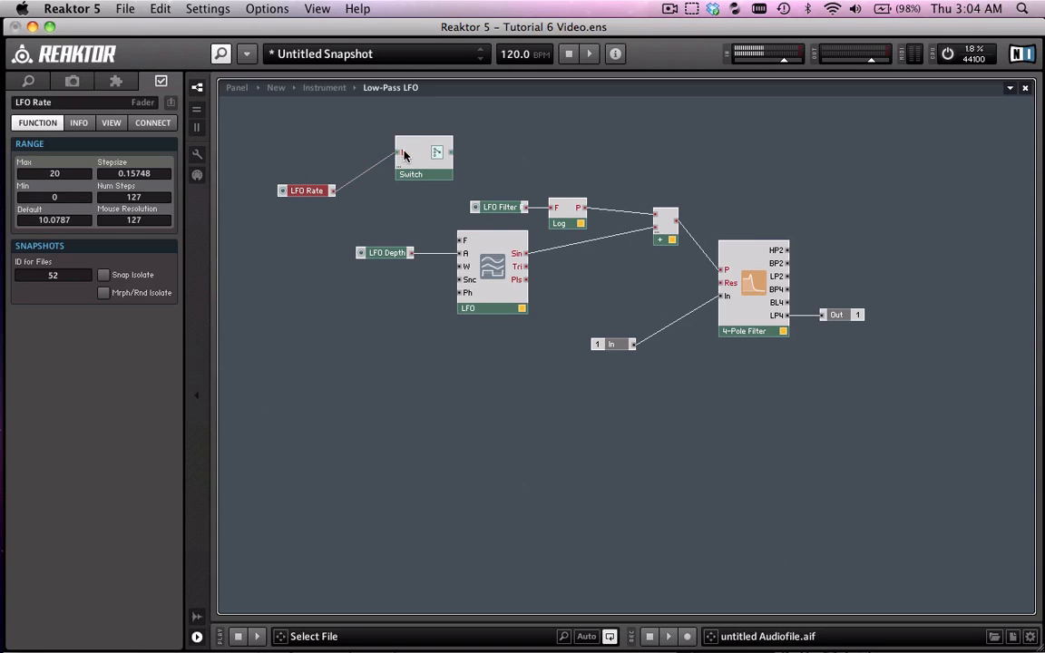
pyautogui.moveTo(330, 144); pyautogui.dragTo(446, 240)
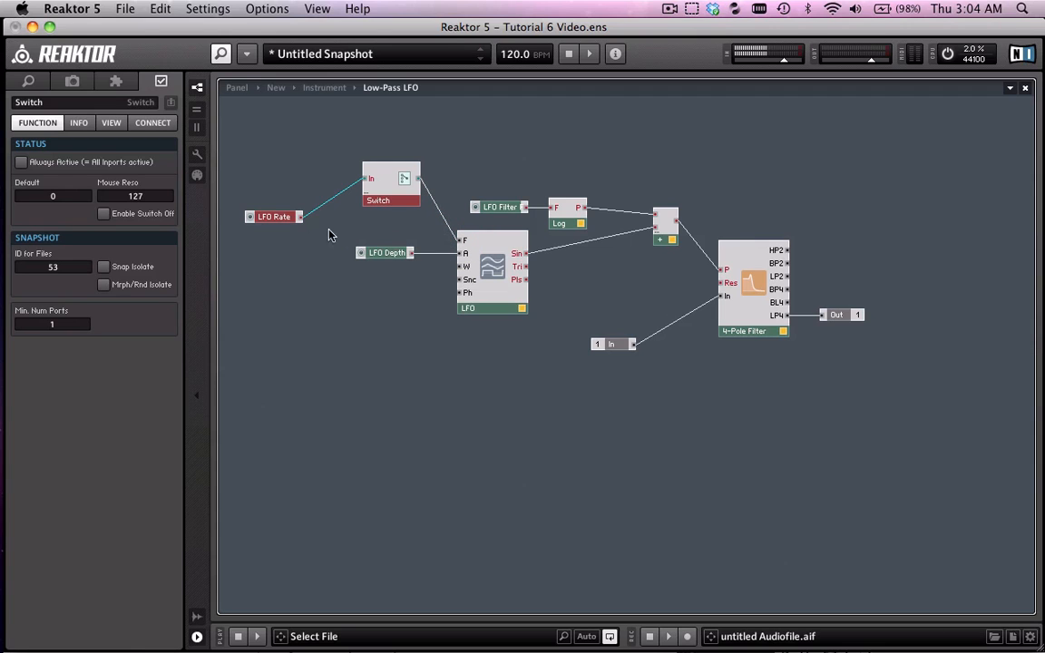
pyautogui.moveTo(288, 219); pyautogui.dragTo(389, 215)
pyautogui.click(309, 210)
pyautogui.click(388, 209)
pyautogui.moveTo(321, 193); pyautogui.dragTo(320, 204)
pyautogui.click(277, 157)
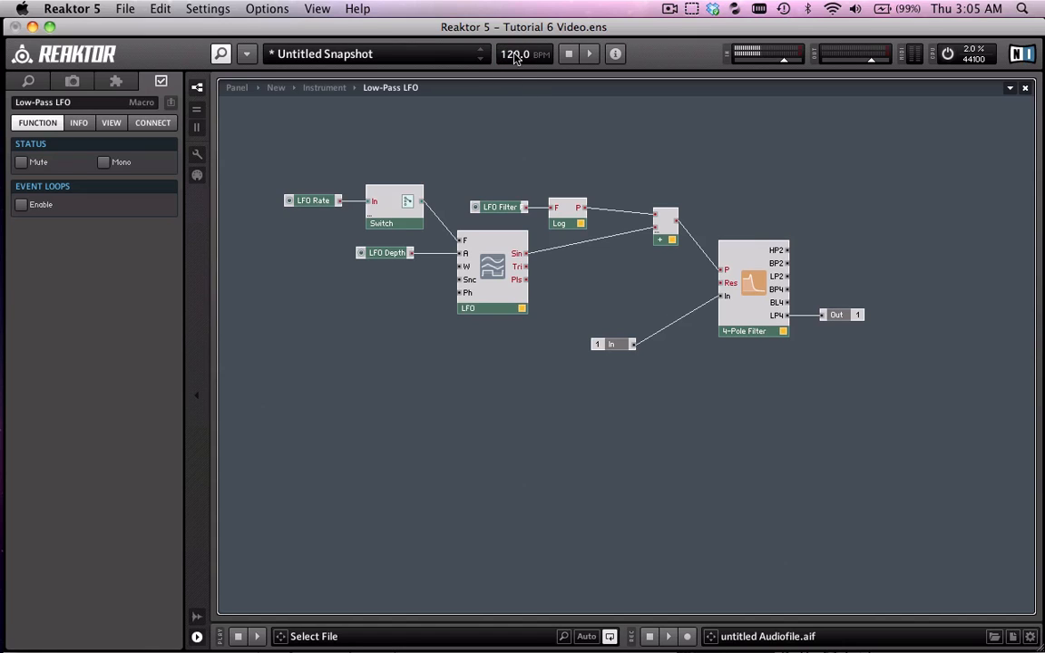
pyautogui.click(497, 152)
pyautogui.moveTo(313, 176); pyautogui.dragTo(378, 241)
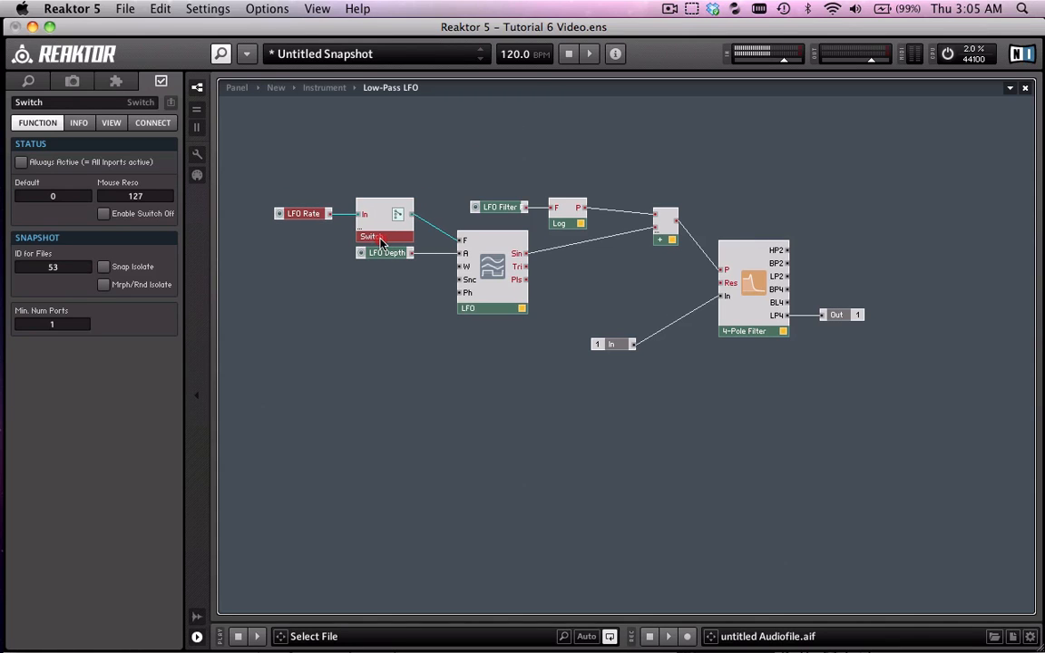
pyautogui.click(333, 191)
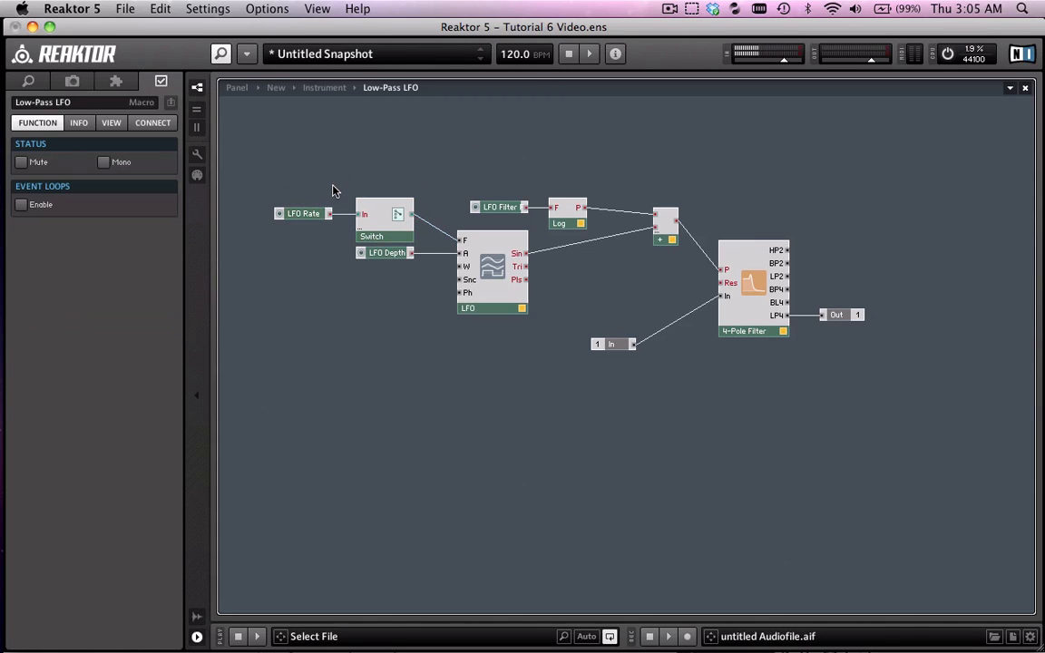
# Add a List module from the built-in panel modules and place it directly above LFO Rate.
pyautogui.rightClick(292, 149)
pyautogui.moveTo(415, 159)
pyautogui.moveTo(472, 156)
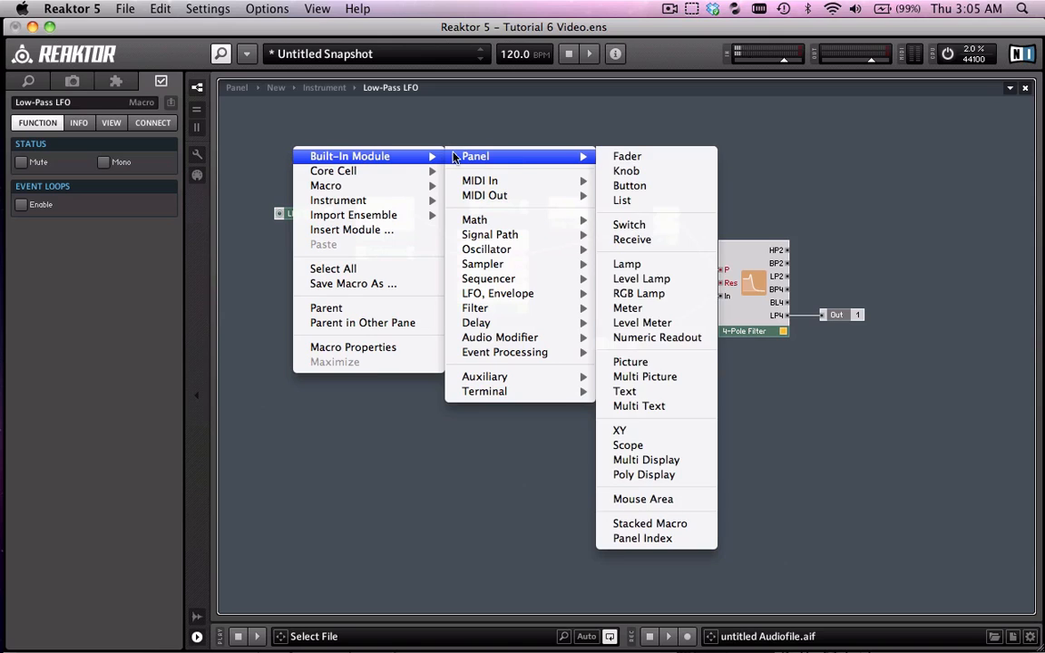
pyautogui.click(637, 201)
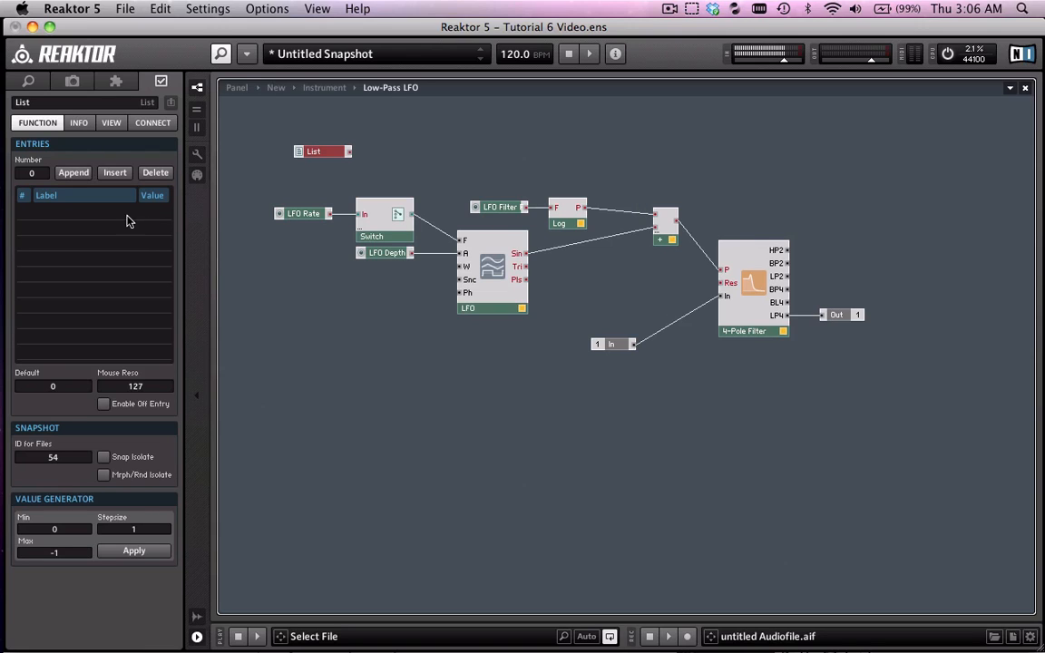
pyautogui.click(95, 217)
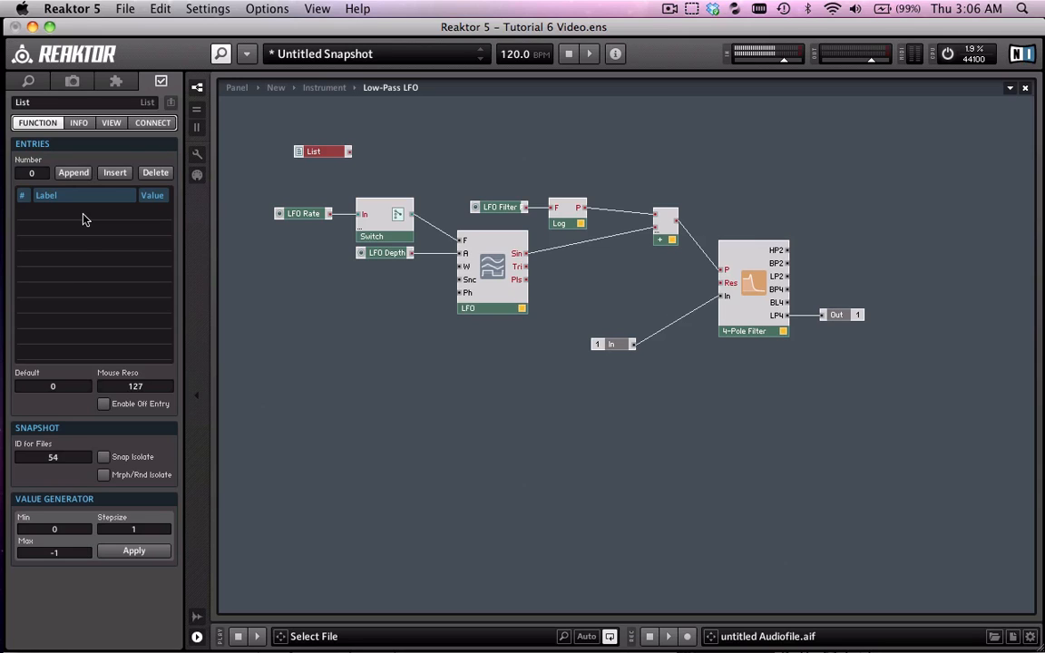
pyautogui.moveTo(323, 161); pyautogui.dragTo(301, 186)
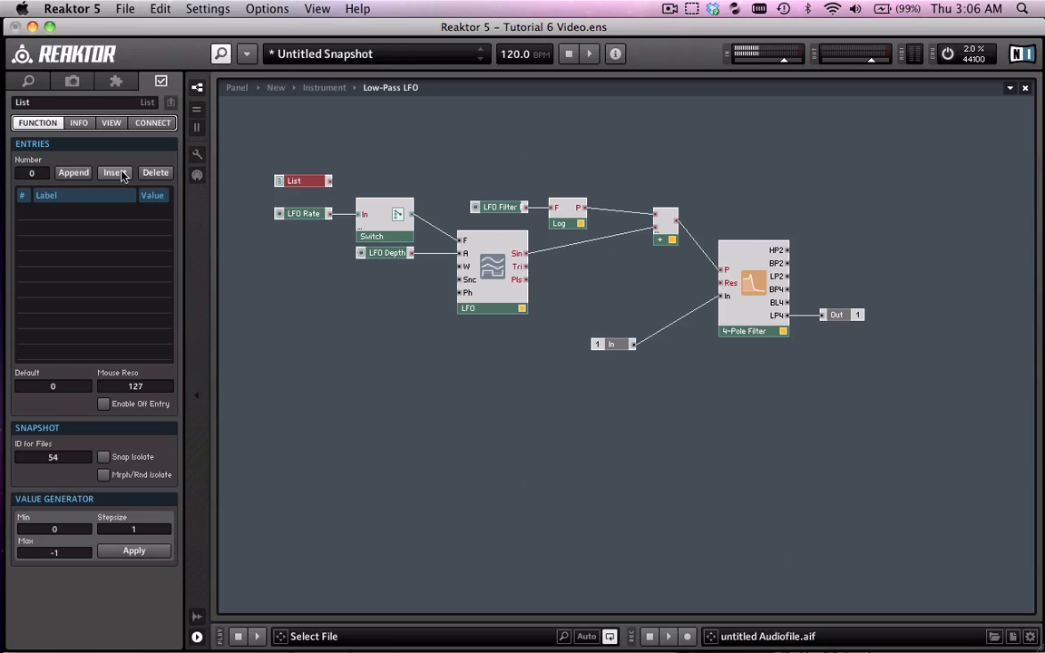
# Append seven entries to the List module.
pyautogui.click(74, 173)
pyautogui.click(73, 172)
pyautogui.click(74, 172)
pyautogui.click(74, 172)
pyautogui.click(73, 172)
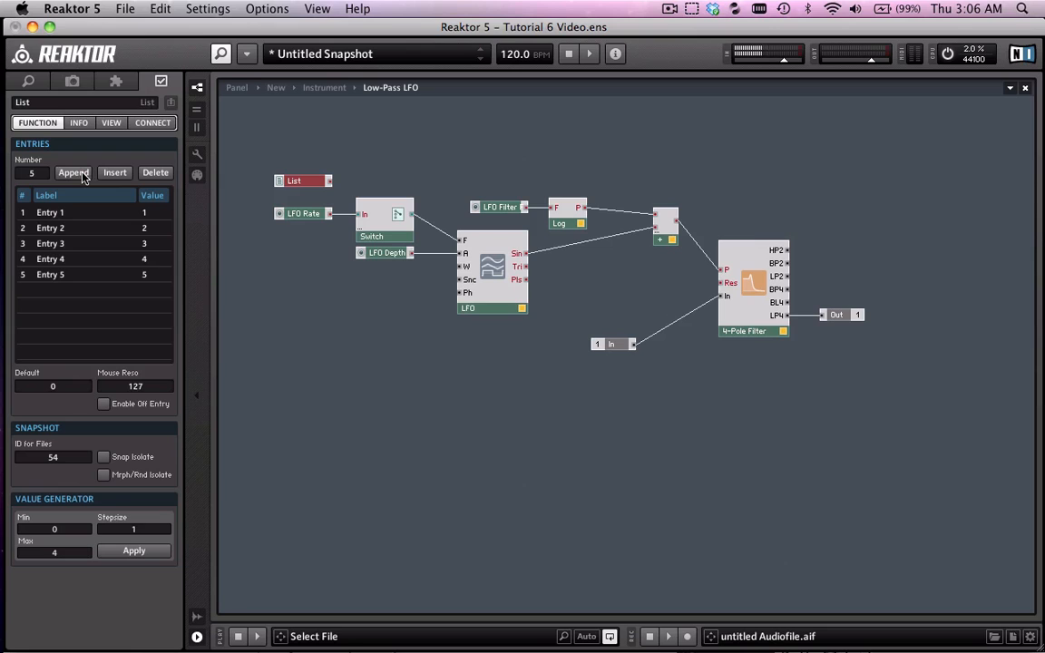
pyautogui.click(74, 172)
pyautogui.click(74, 172)
# Label the first two list entries 1/2 and 1/4.
pyautogui.click(62, 214)
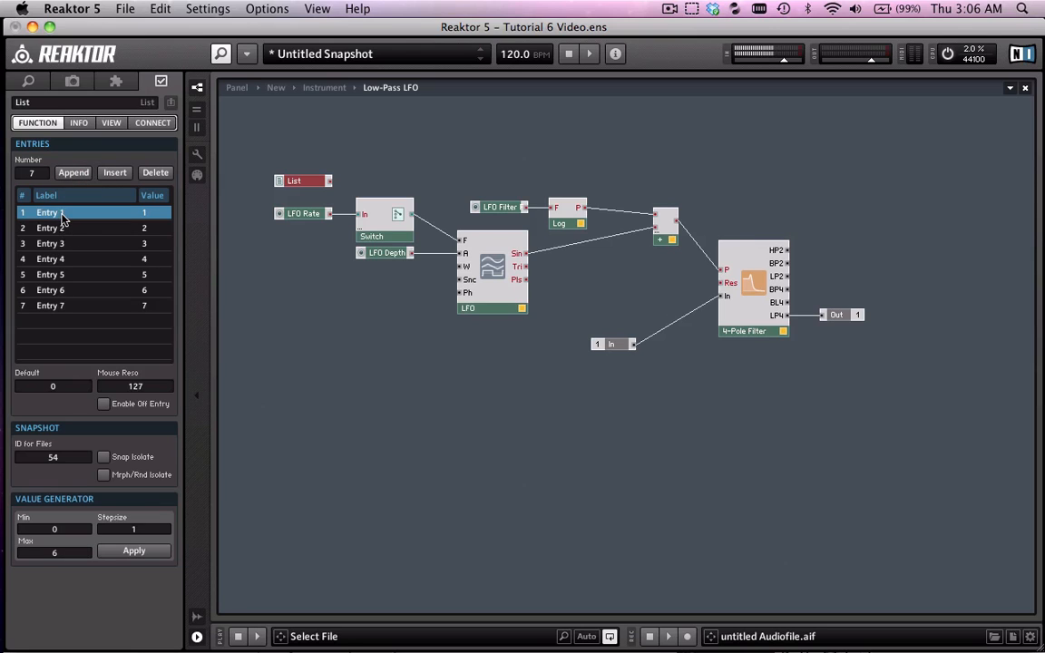
pyautogui.click(62, 214)
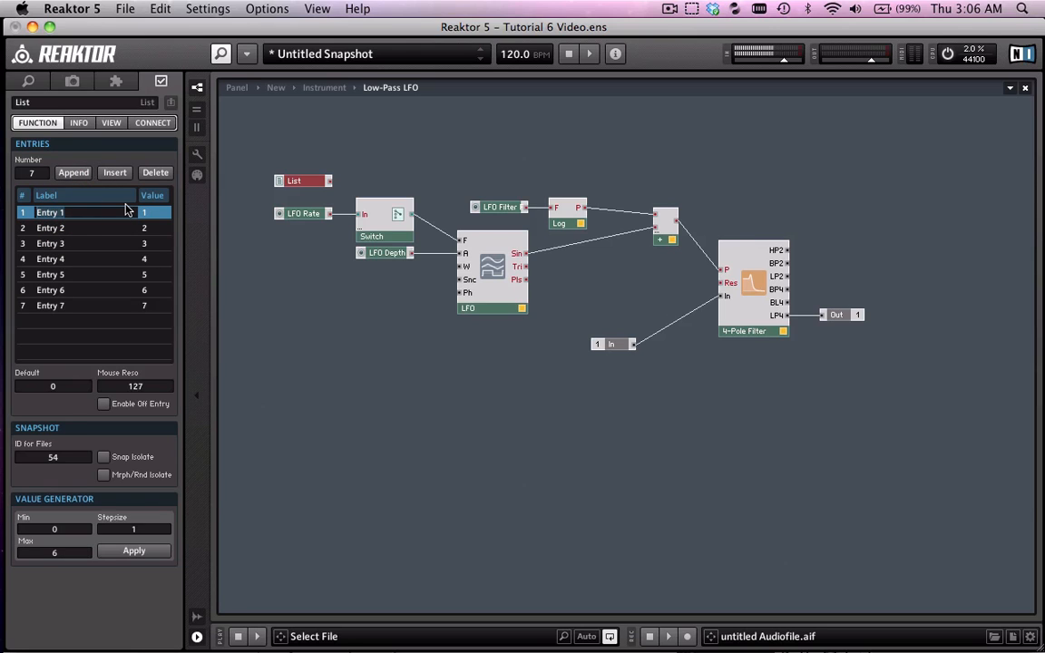
pyautogui.write('1/2')
pyautogui.press('Return')
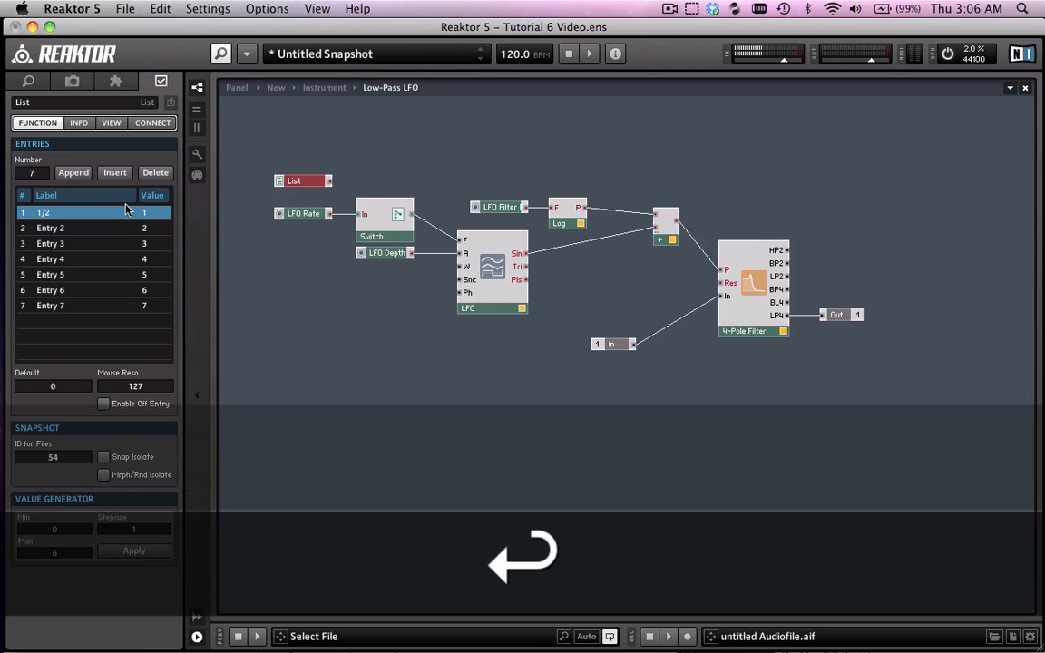
pyautogui.click(60, 230)
pyautogui.click(60, 232)
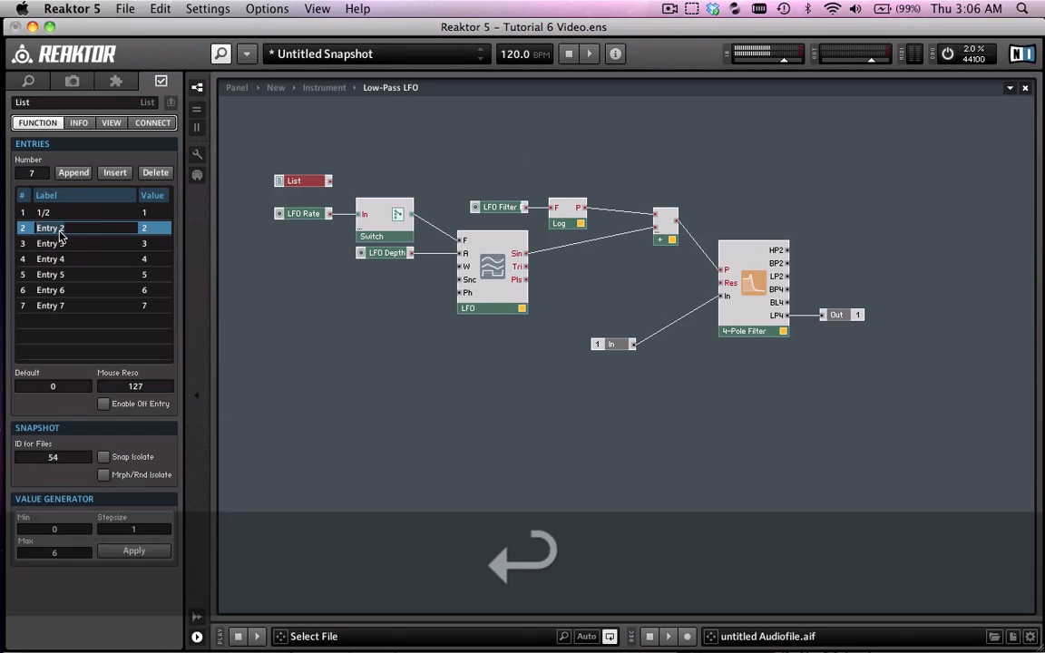
pyautogui.write('1/4')
pyautogui.press('Return')
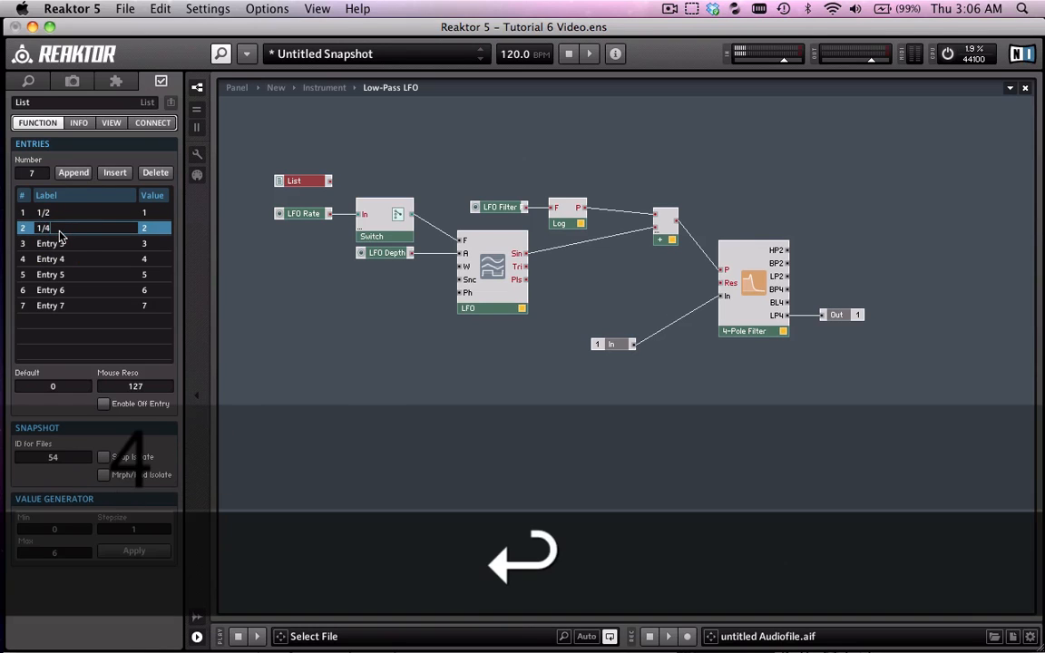
# Label the third list entry 1/4T.
pyautogui.click(63, 243)
pyautogui.click(63, 243)
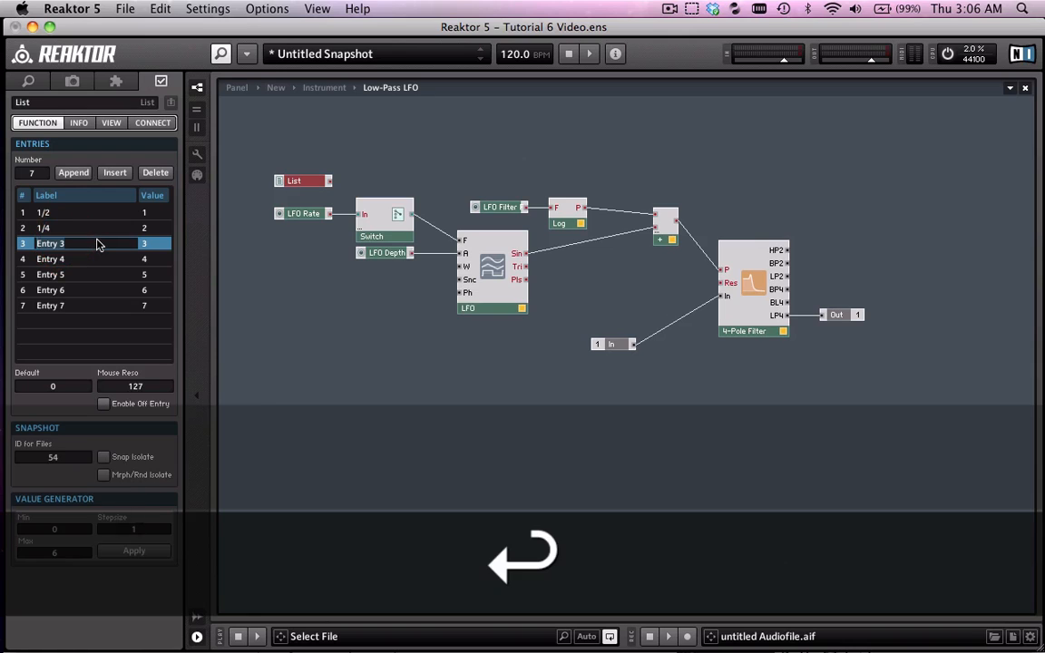
pyautogui.write('1/4')
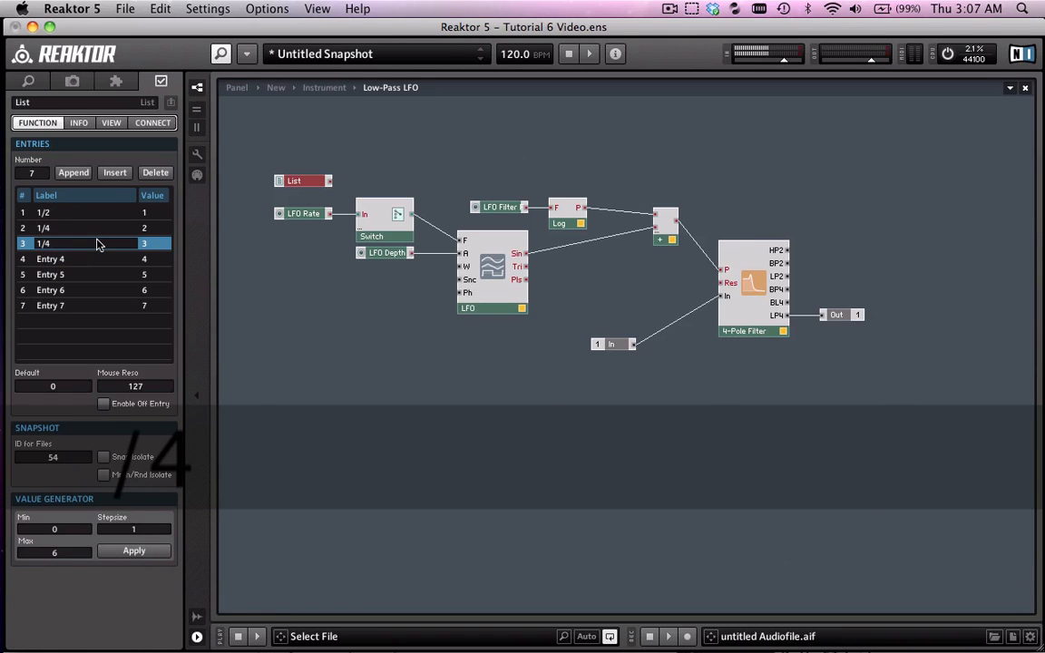
pyautogui.press('Return')
pyautogui.write('T')
pyautogui.press('Return')
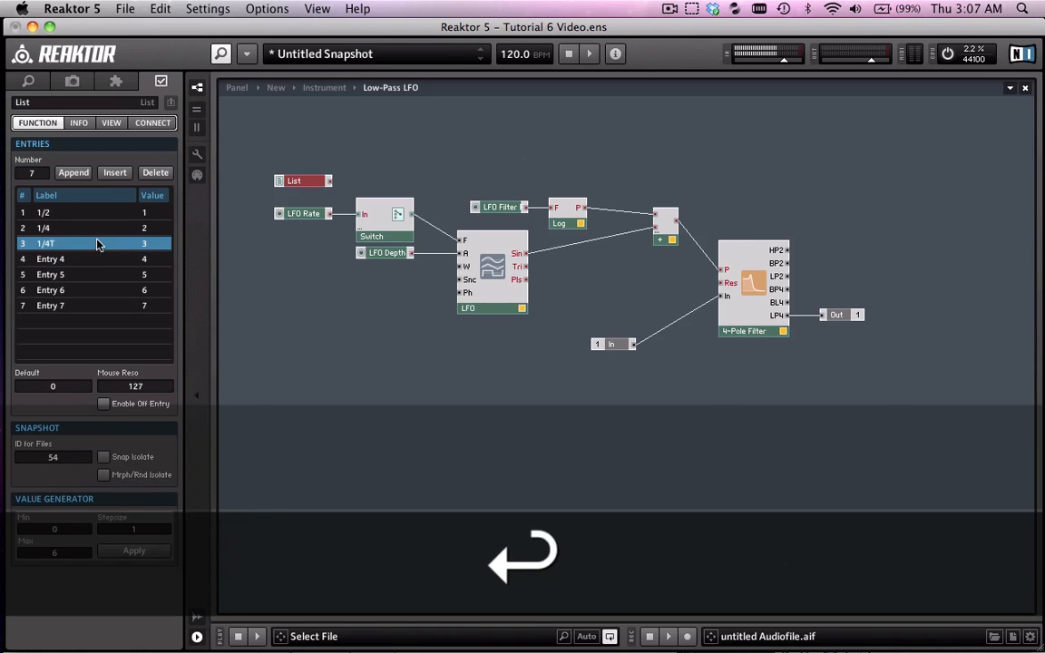
# Label the fourth and fifth list entries 1/8 and 1/8T.
pyautogui.click(62, 261)
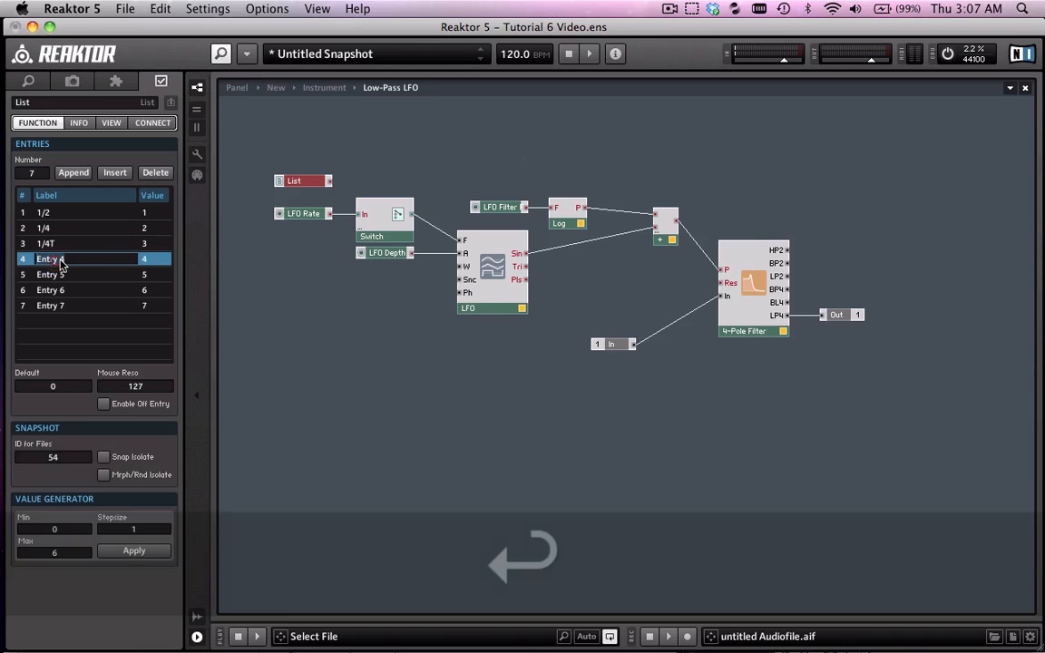
pyautogui.write('1/')
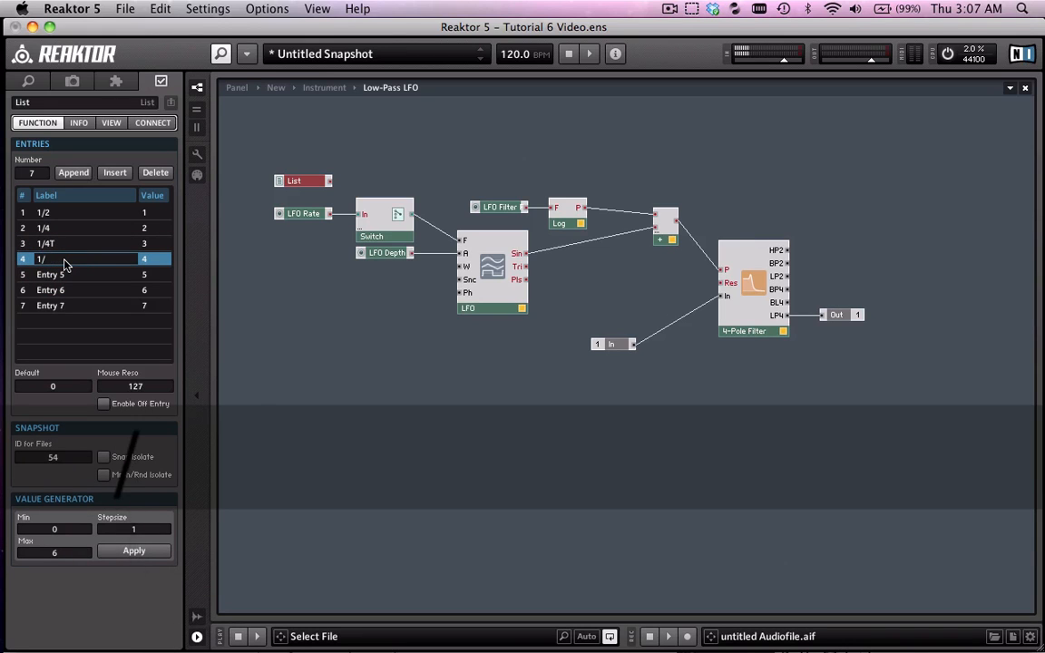
pyautogui.write('8')
pyautogui.press('Return')
pyautogui.click(62, 275)
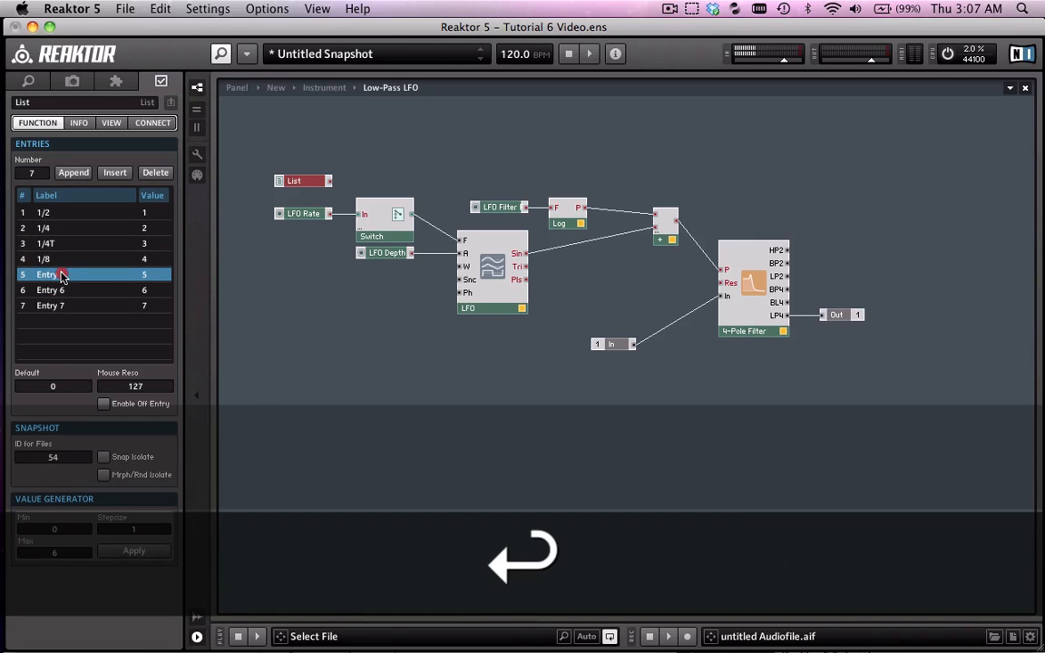
pyautogui.write('1/')
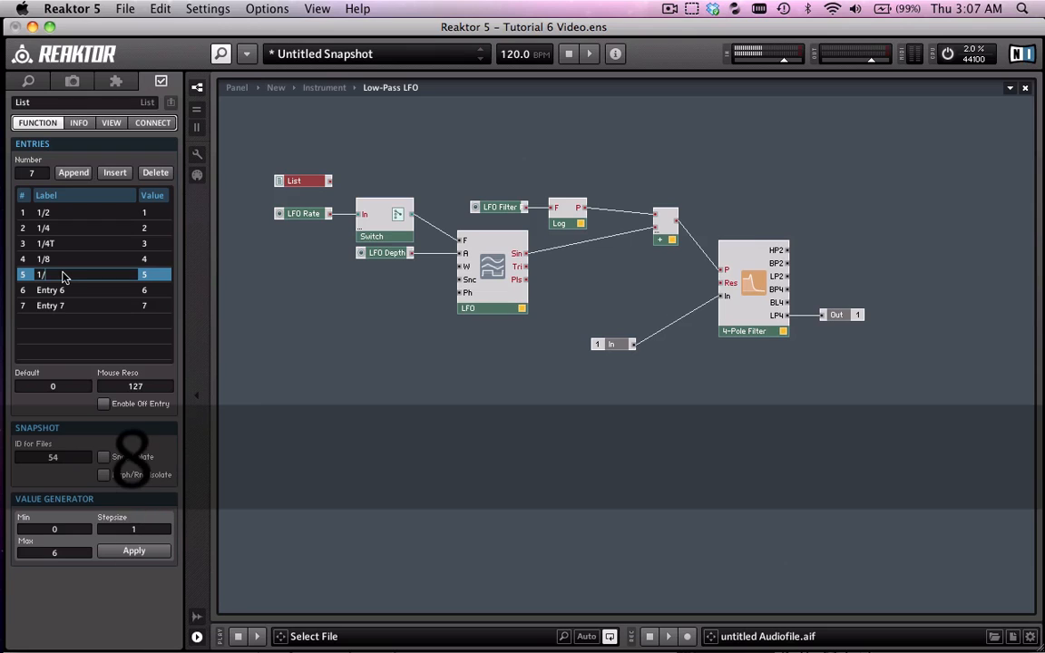
pyautogui.write('8T')
pyautogui.press('Return')
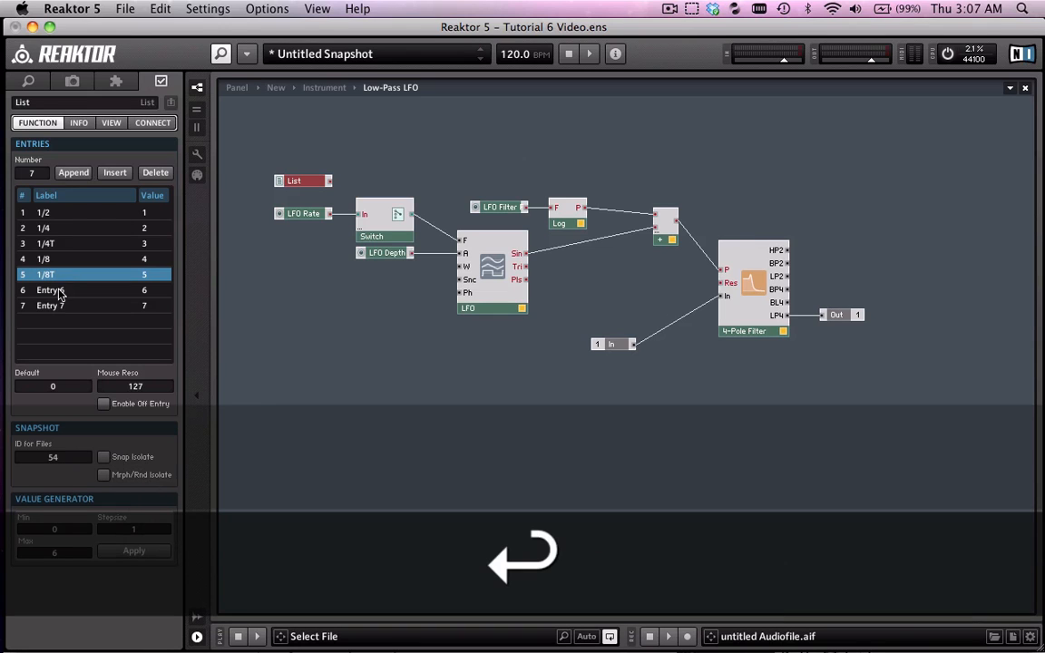
# Label the sixth list entry 1/16.
pyautogui.click(59, 290)
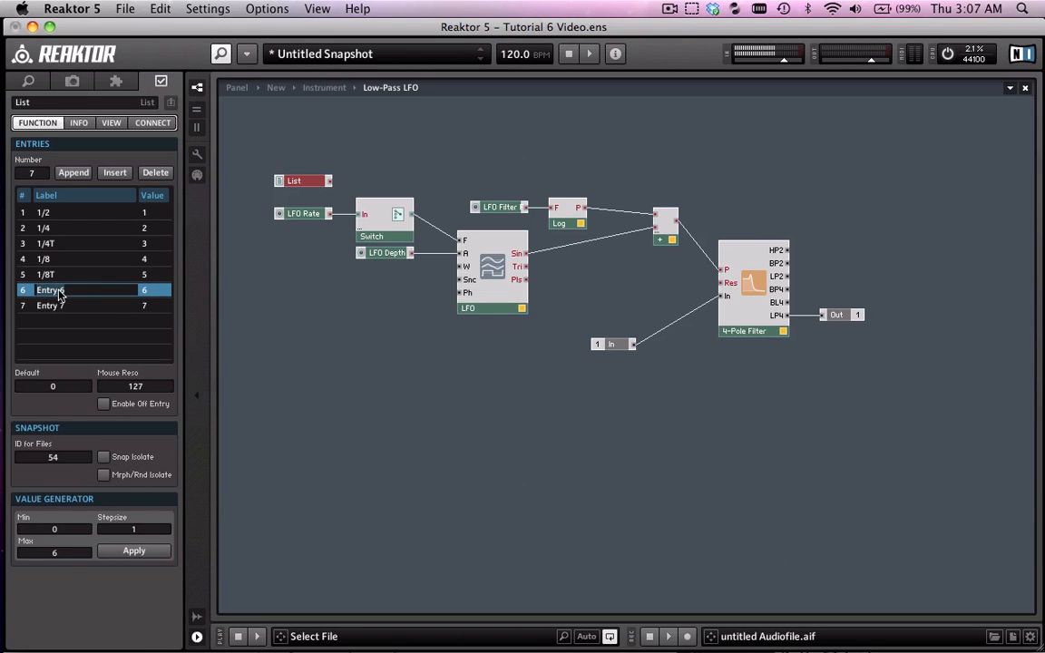
pyautogui.write('1/6')
pyautogui.press('Return')
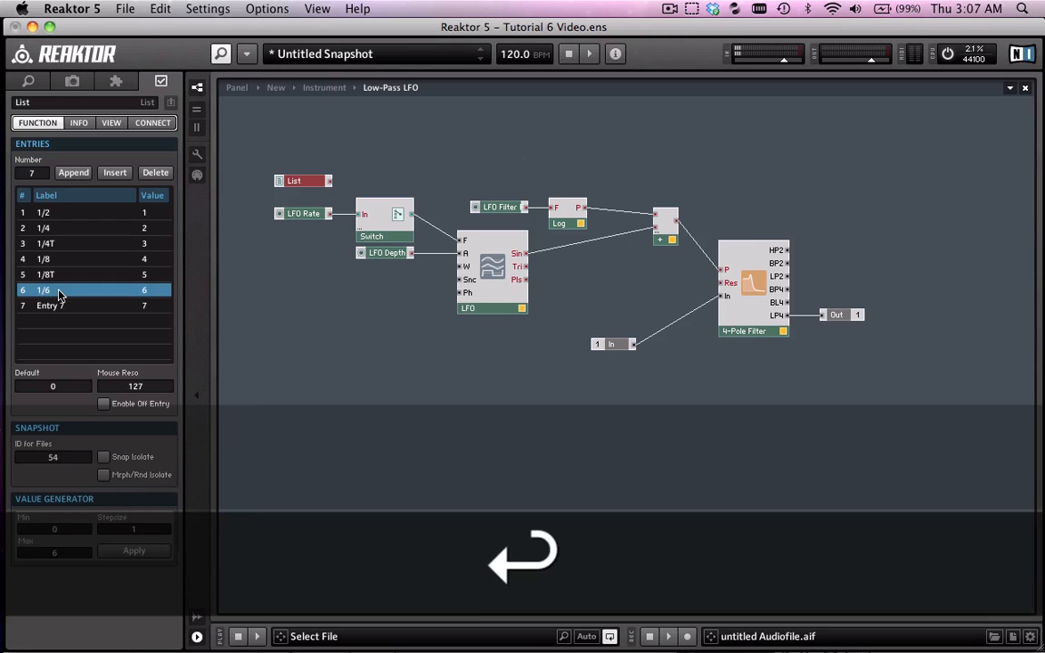
pyautogui.click(59, 290)
pyautogui.press('Left')
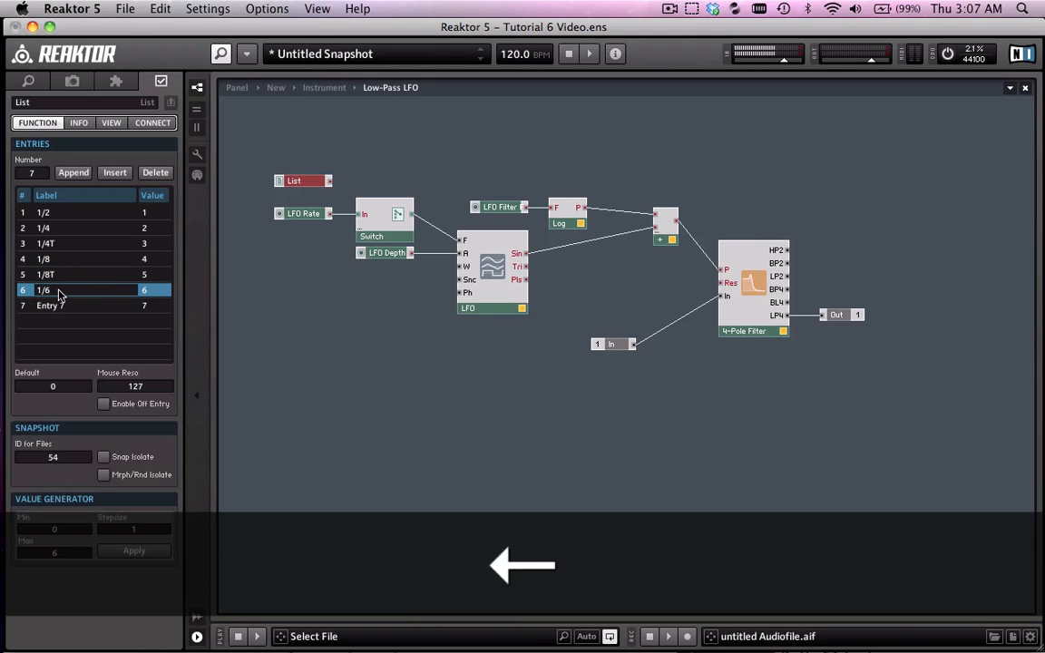
pyautogui.write('1')
pyautogui.press('Right')
pyautogui.press('Return')
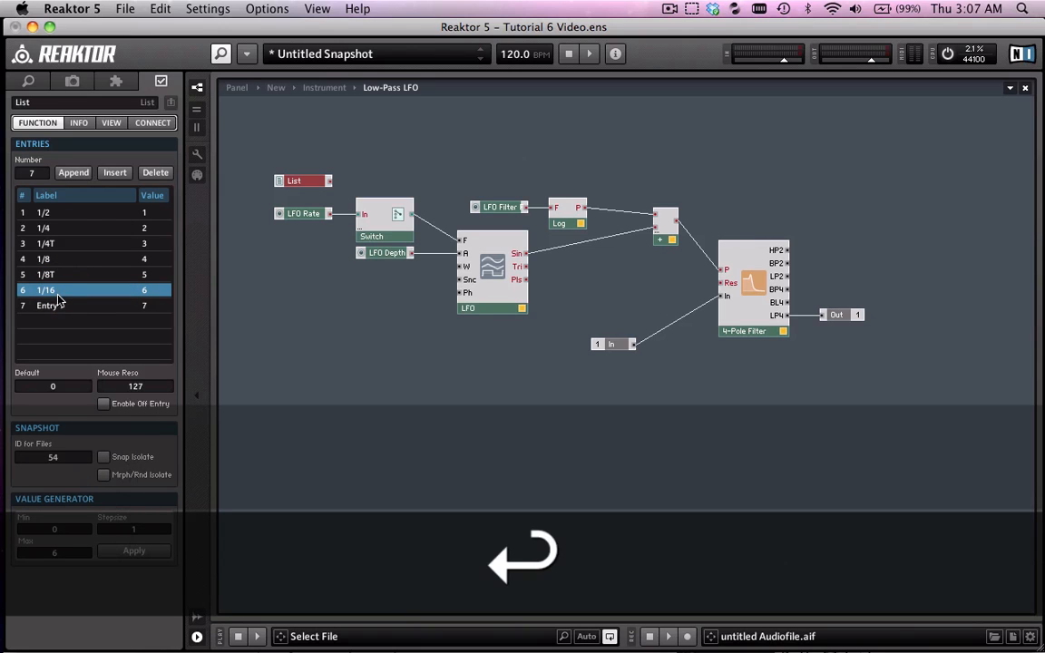
# Label the seventh list entry 1/16T.
pyautogui.click(59, 305)
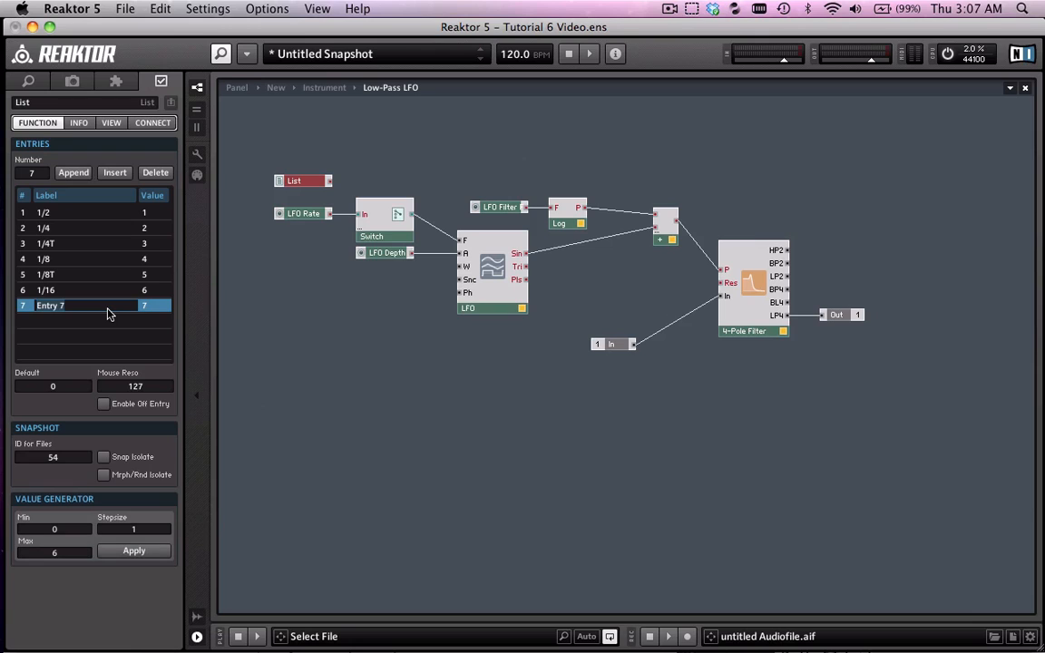
pyautogui.write('1/')
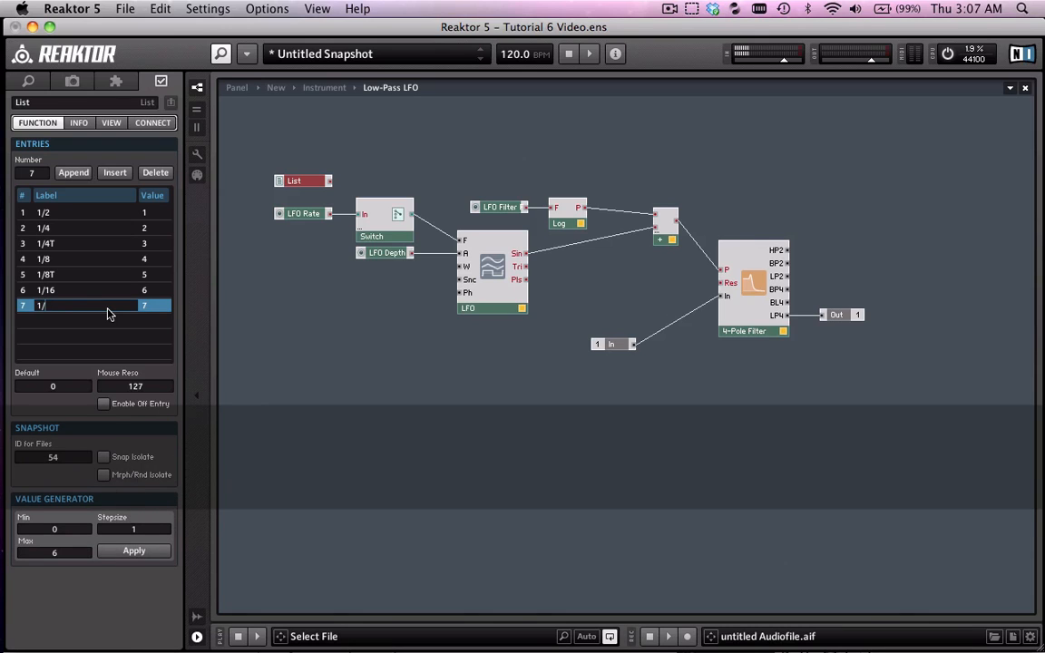
pyautogui.write('16T')
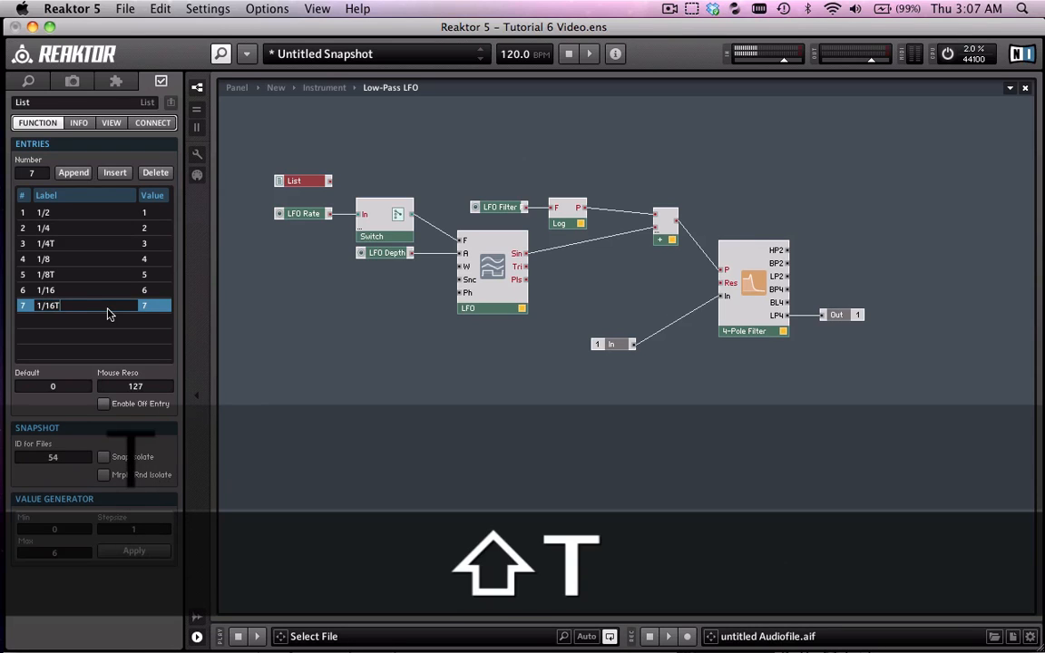
pyautogui.press('Return')
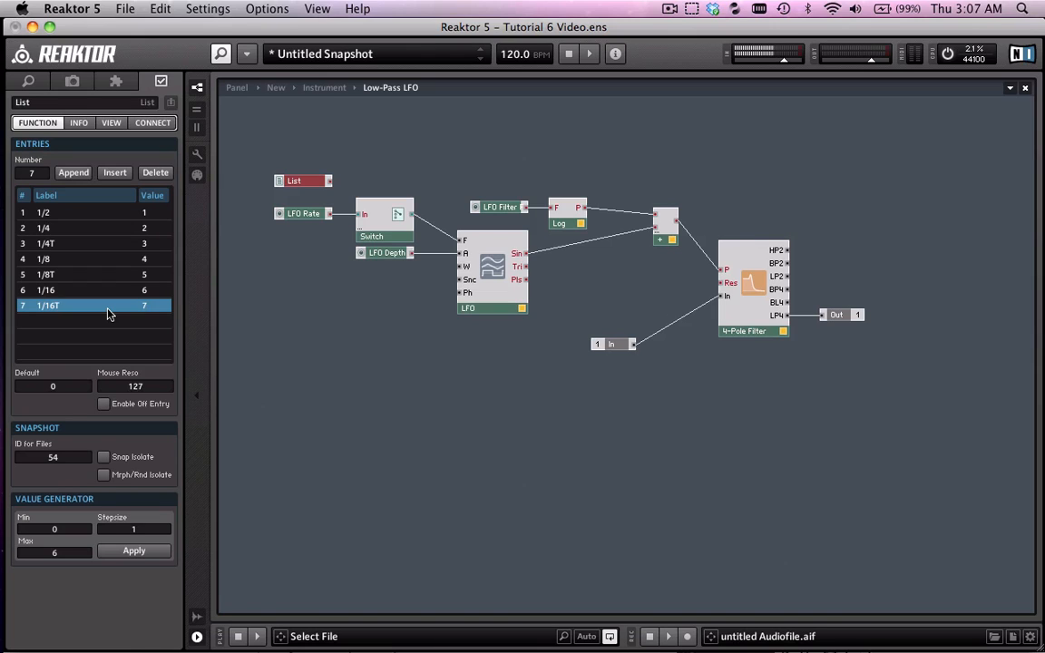
pyautogui.click(47, 230)
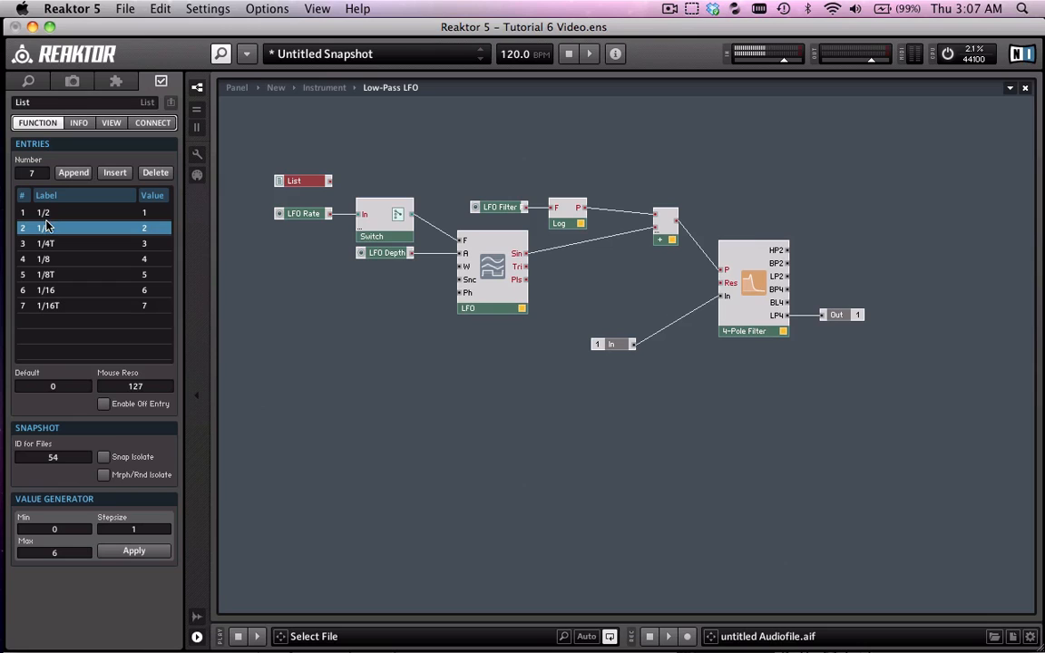
pyautogui.click(50, 242)
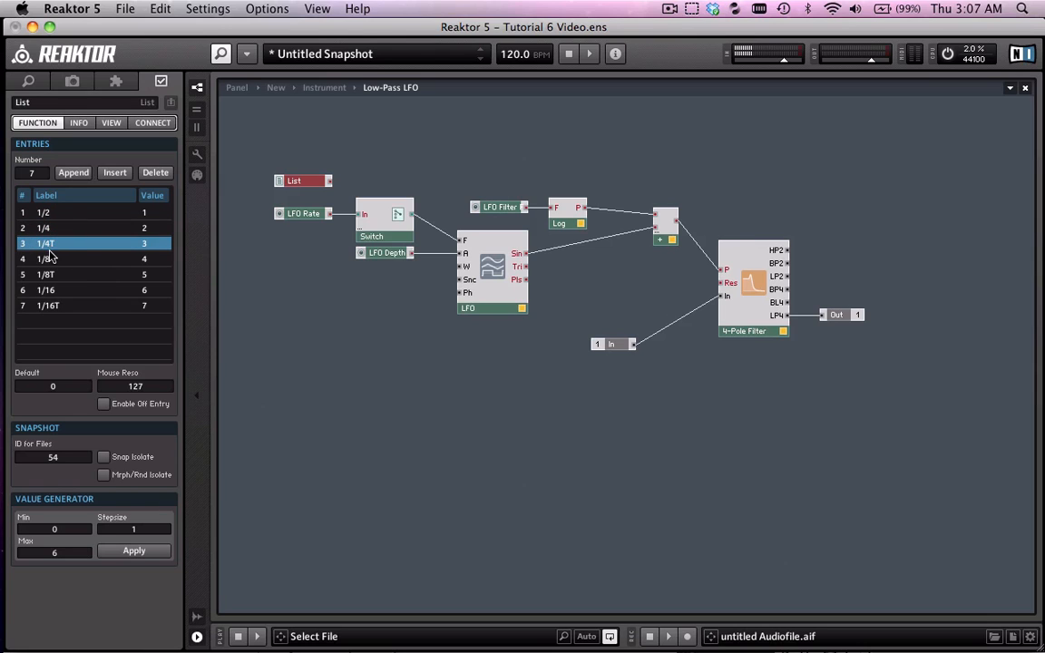
pyautogui.click(51, 260)
pyautogui.click(59, 274)
pyautogui.click(57, 308)
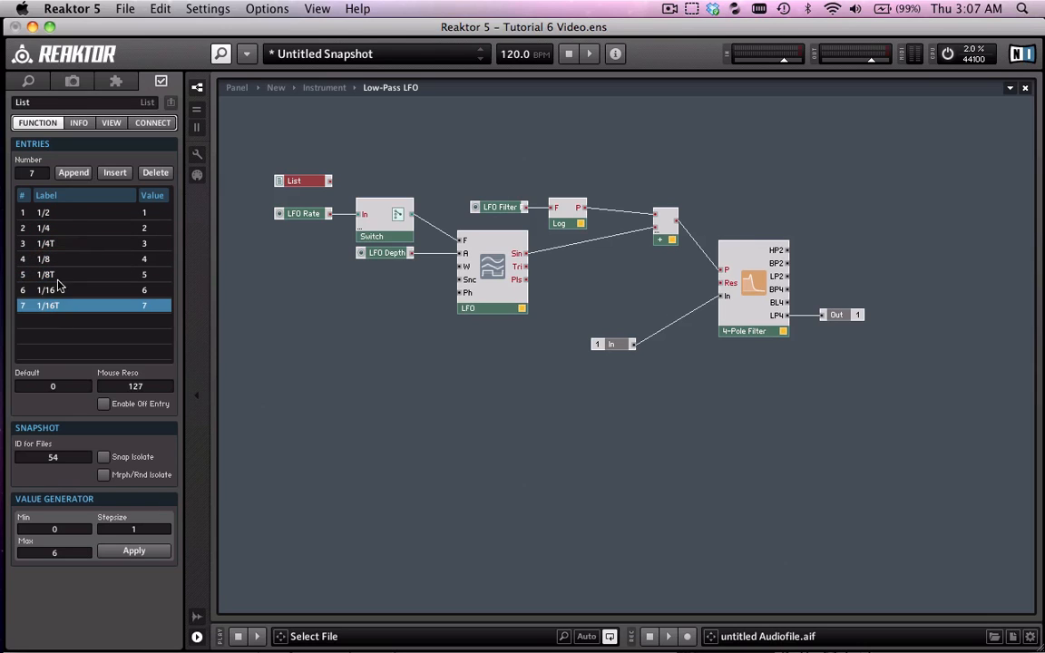
pyautogui.click(56, 227)
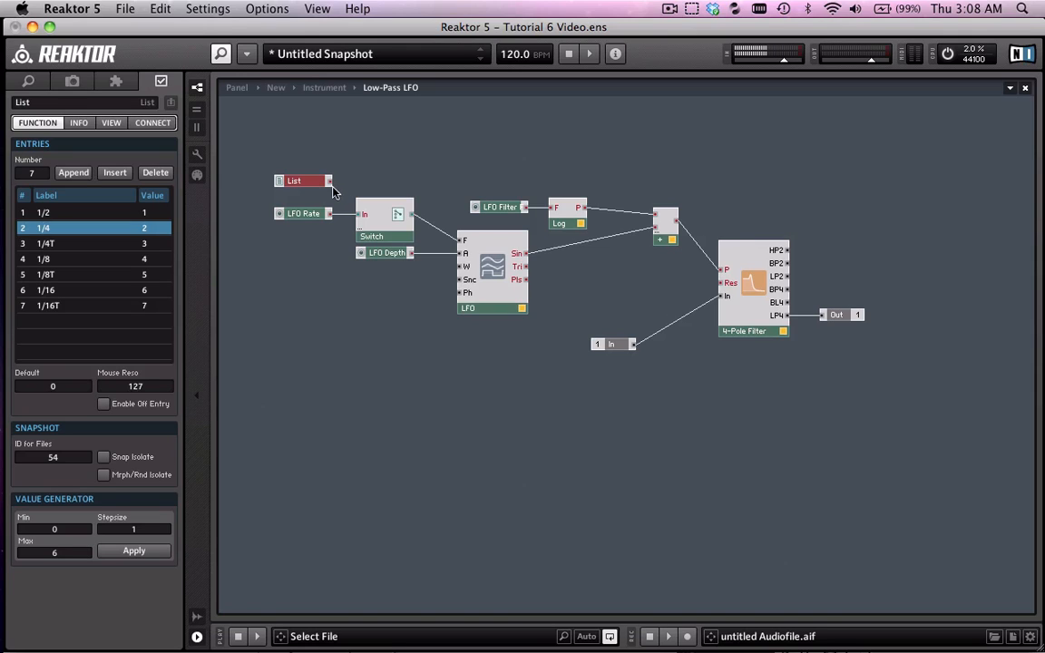
# Set the value of the 1/2 list entry to 0.5.
pyautogui.click(159, 215)
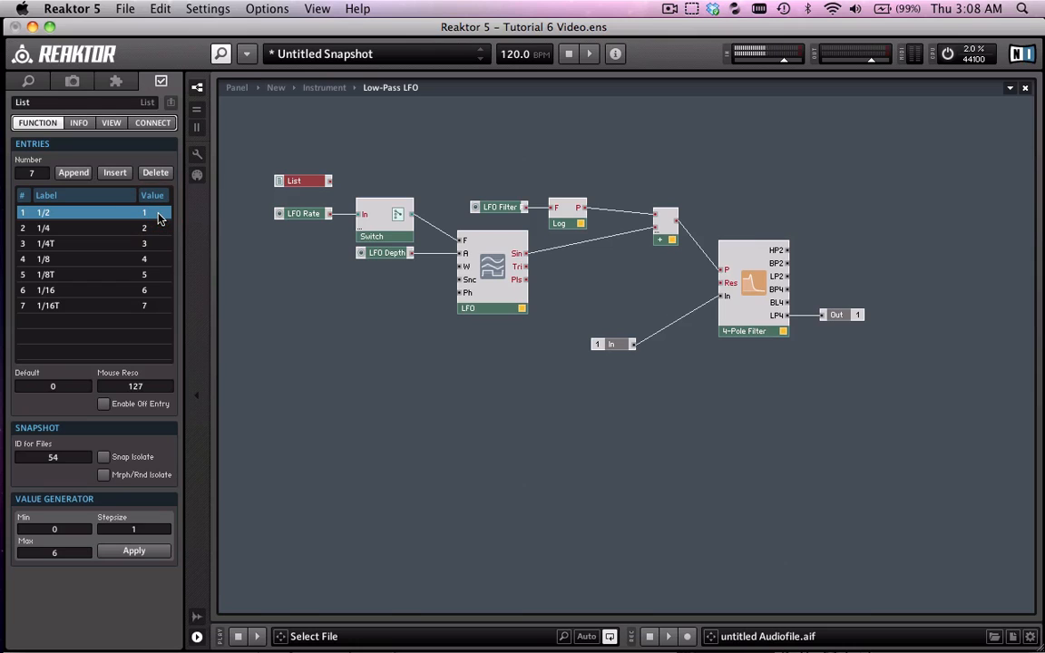
pyautogui.doubleClick(159, 216)
pyautogui.write('0')
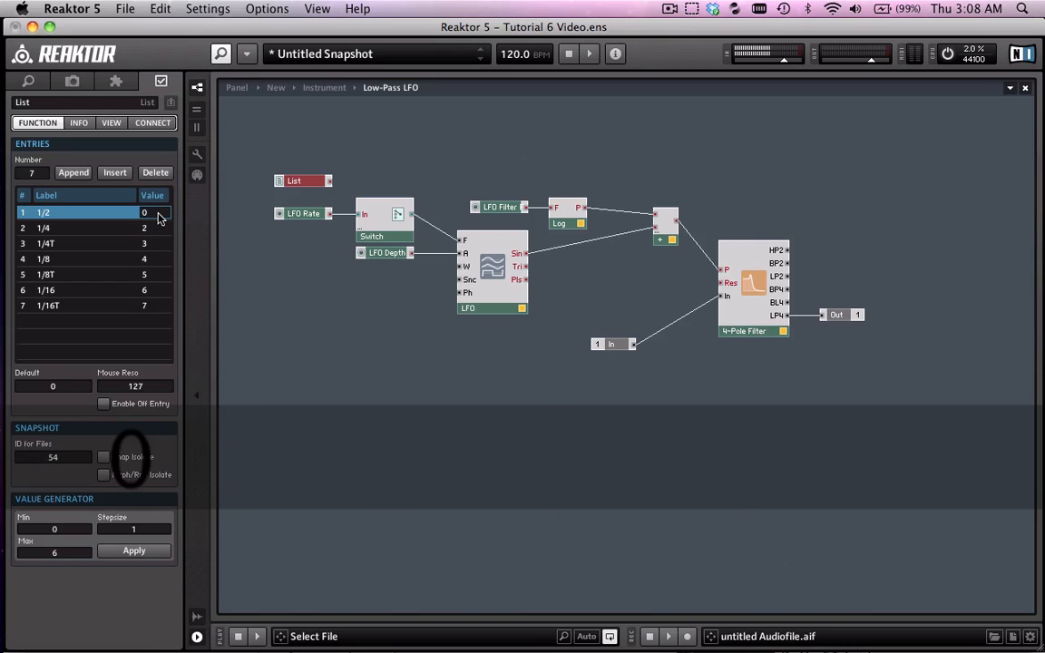
pyautogui.write('.5')
pyautogui.press('Return')
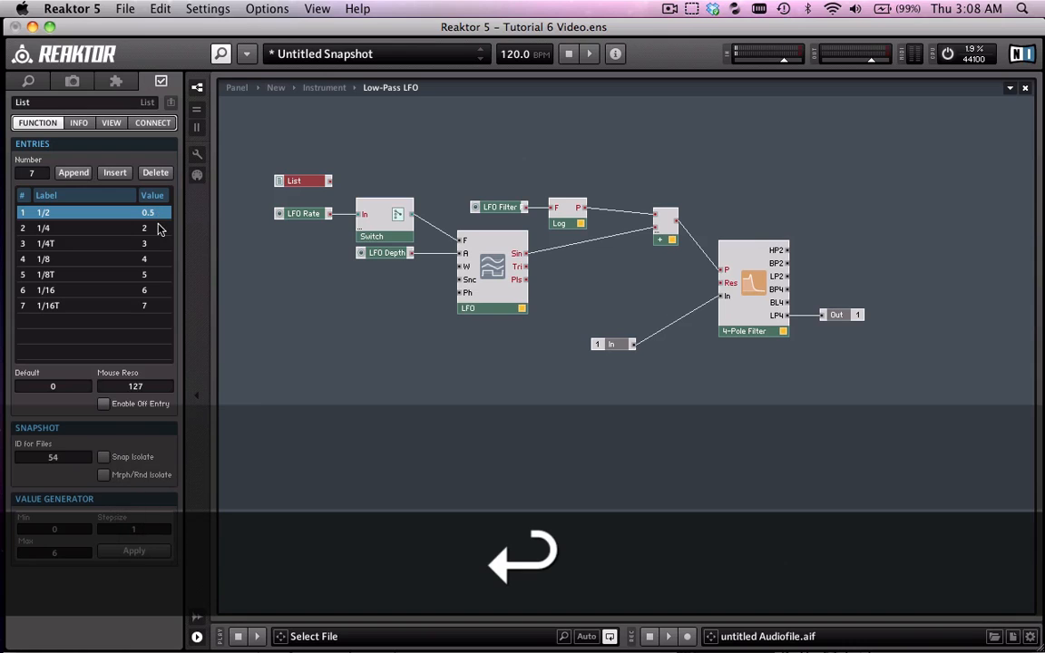
# Set the value of the 1/4 entry to 1 and of the 1/4T entry to 1.5.
pyautogui.doubleClick(158, 230)
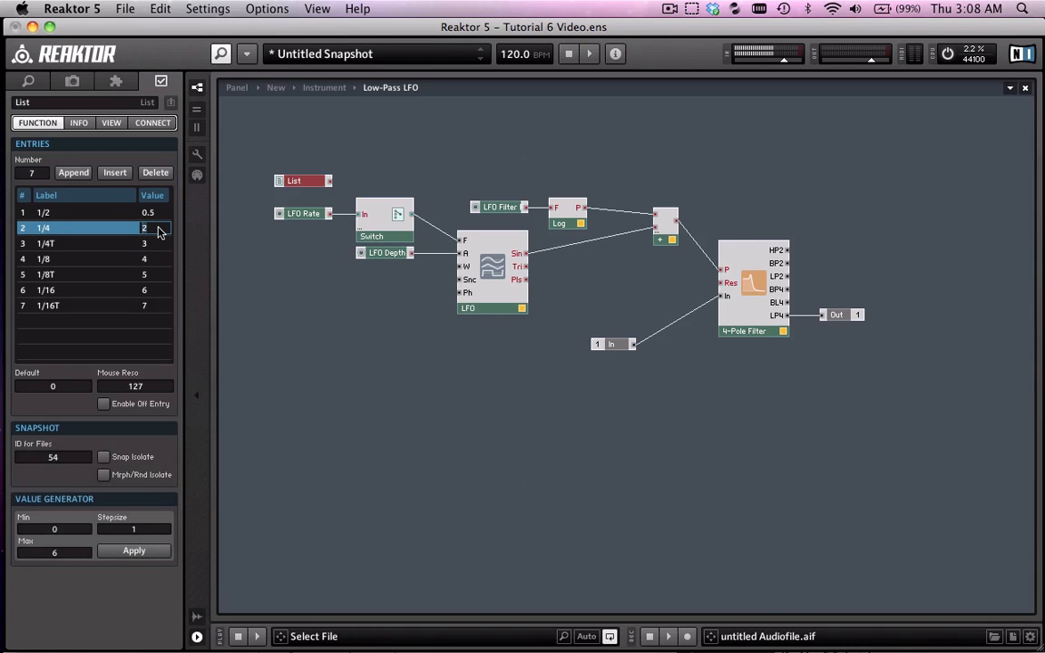
pyautogui.write('1')
pyautogui.doubleClick(160, 243)
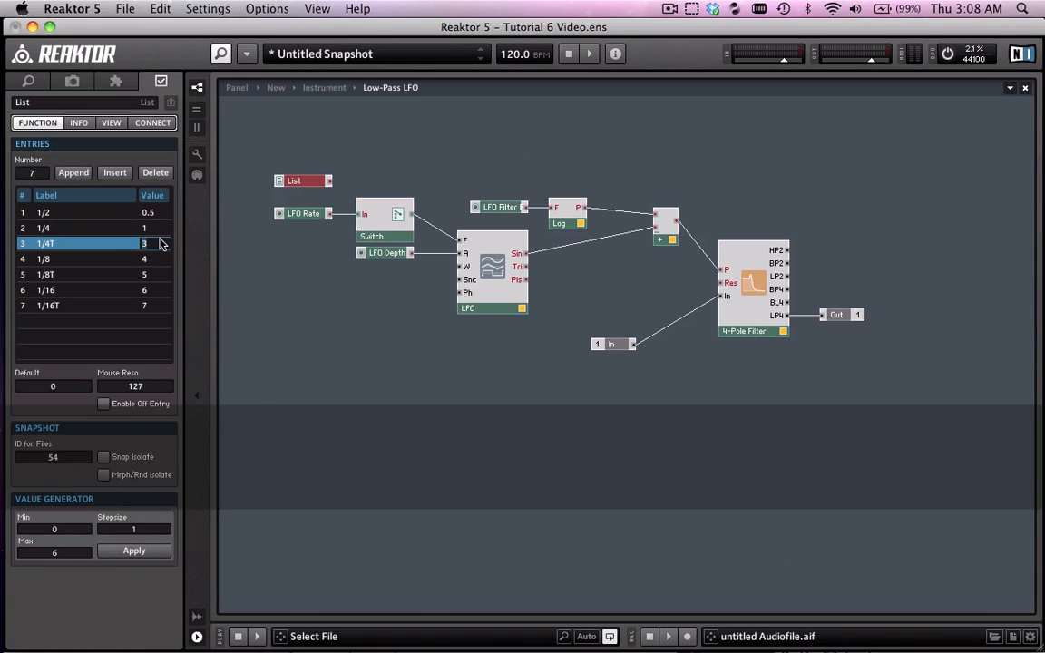
pyautogui.write('1.5')
pyautogui.press('Return')
# Set the value of the 1/8 entry to 2 and of the 1/8T entry to 3.
pyautogui.doubleClick(163, 262)
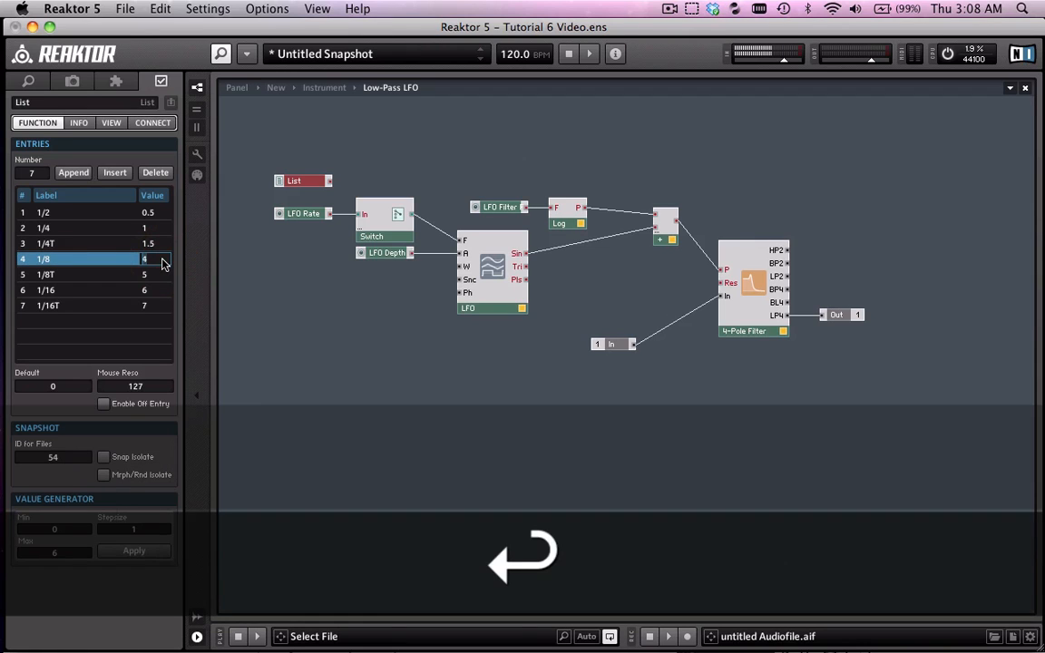
pyautogui.write('2')
pyautogui.press('Return')
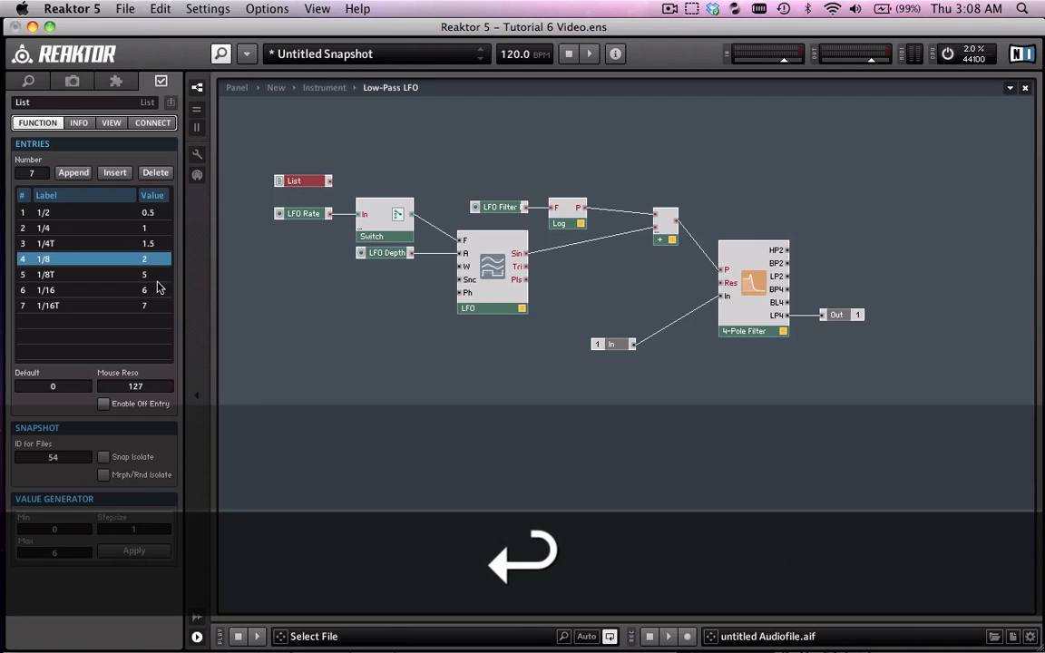
pyautogui.doubleClick(155, 276)
pyautogui.write('3')
pyautogui.press('Return')
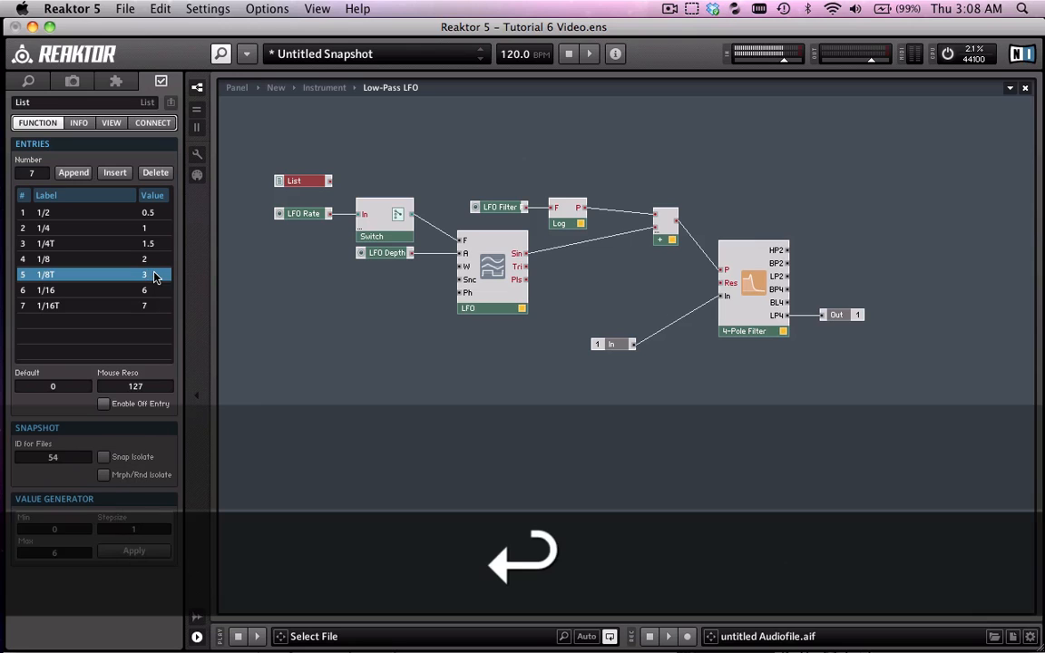
# Set the value of the 1/16 entry to 4 and of the 1/16T entry to 6.
pyautogui.doubleClick(154, 290)
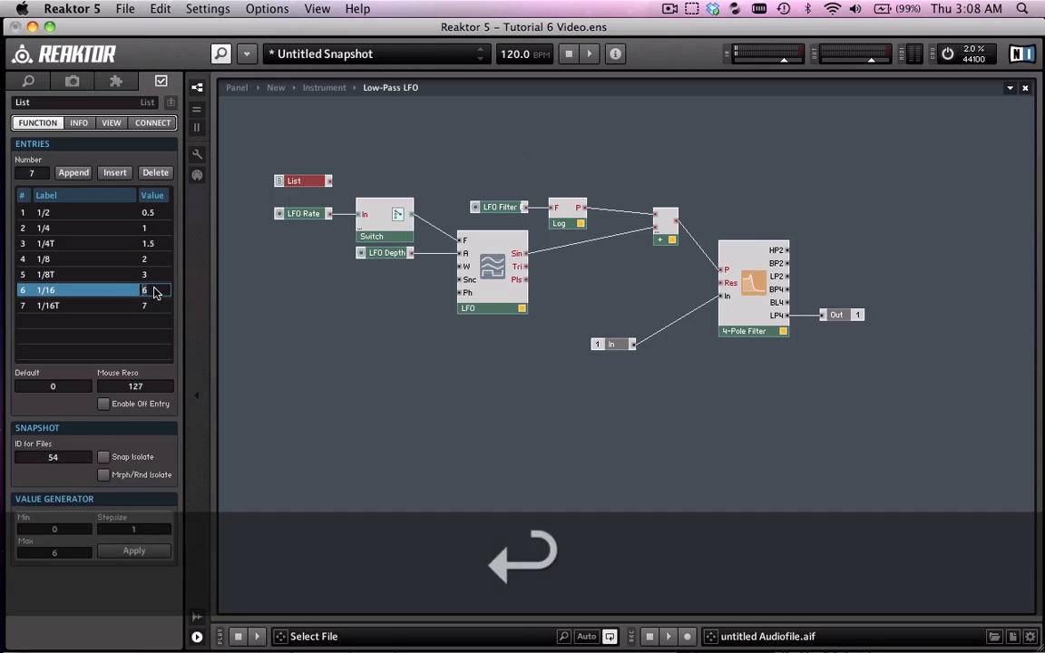
pyautogui.write('4')
pyautogui.press('Return')
pyautogui.doubleClick(155, 306)
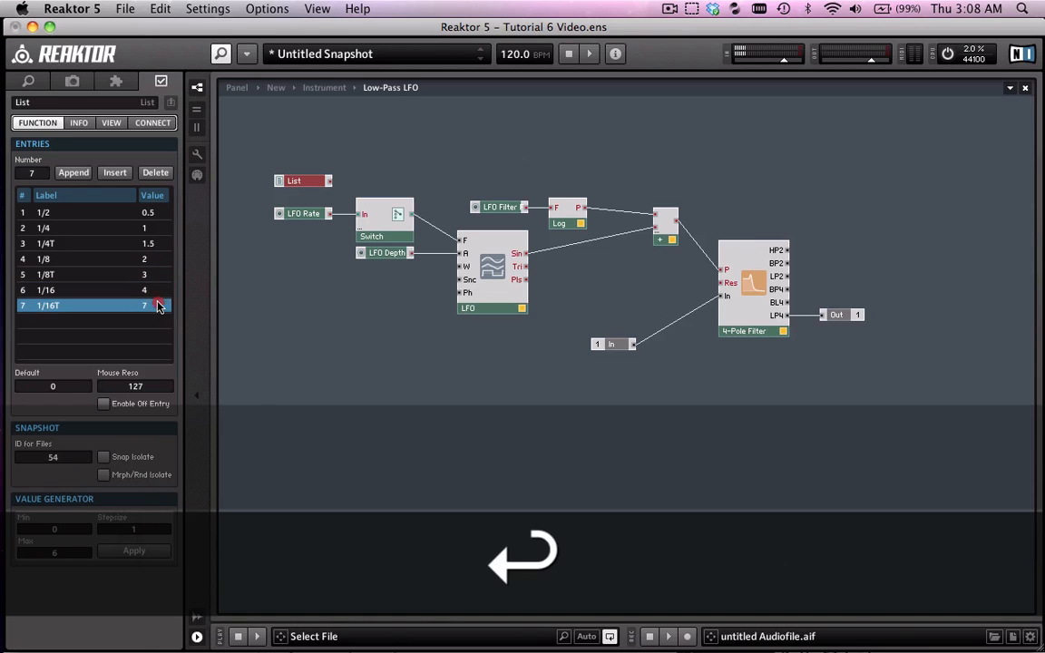
pyautogui.write('6')
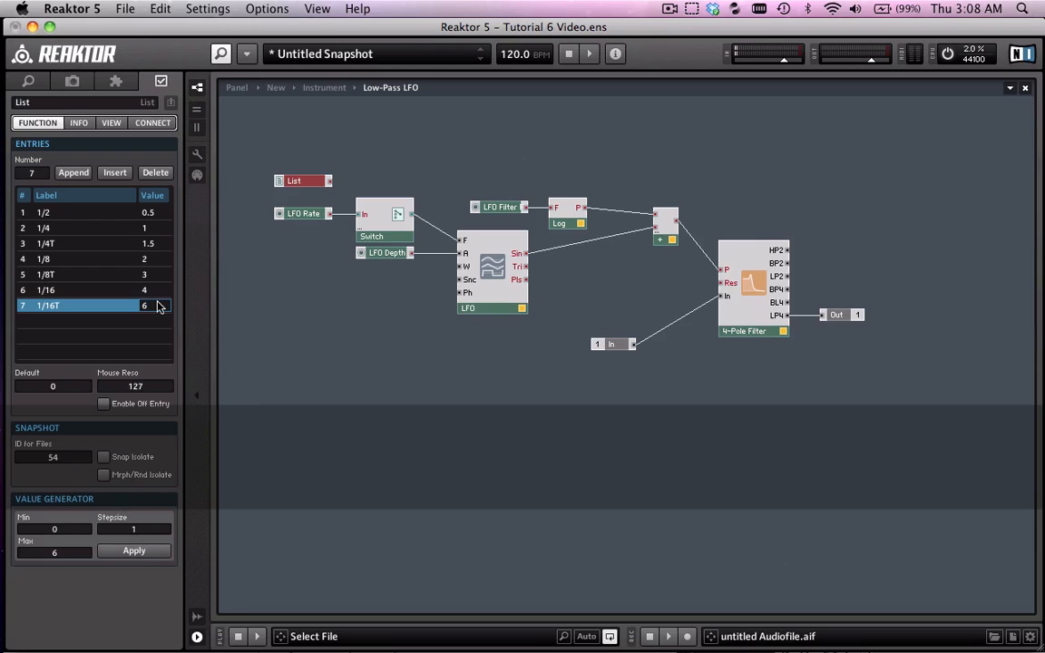
pyautogui.press('Return')
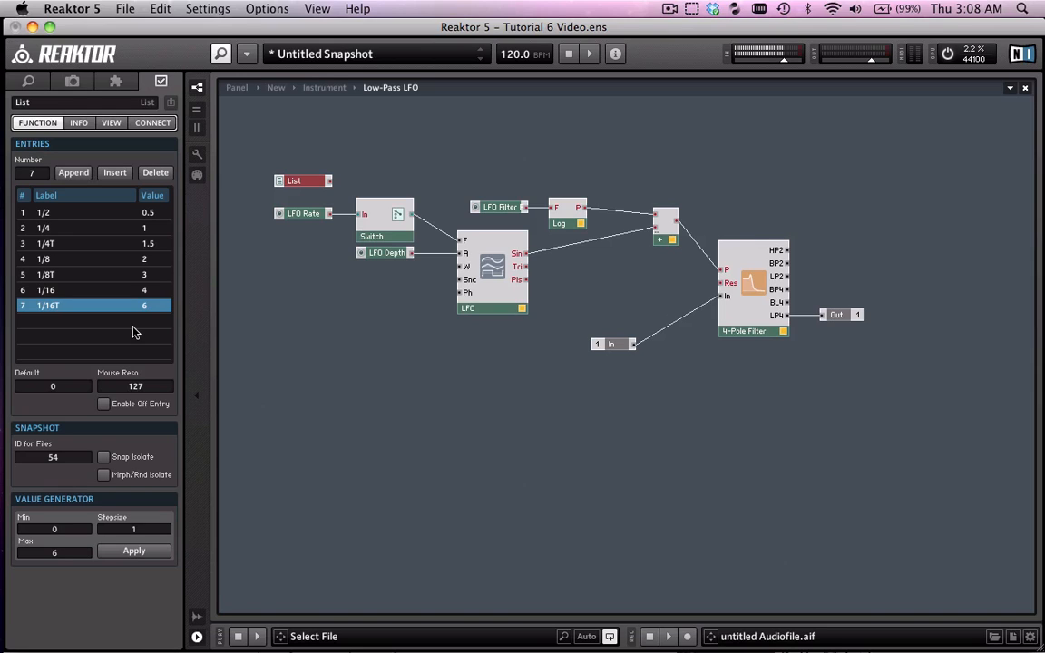
pyautogui.click(88, 227)
pyautogui.click(77, 243)
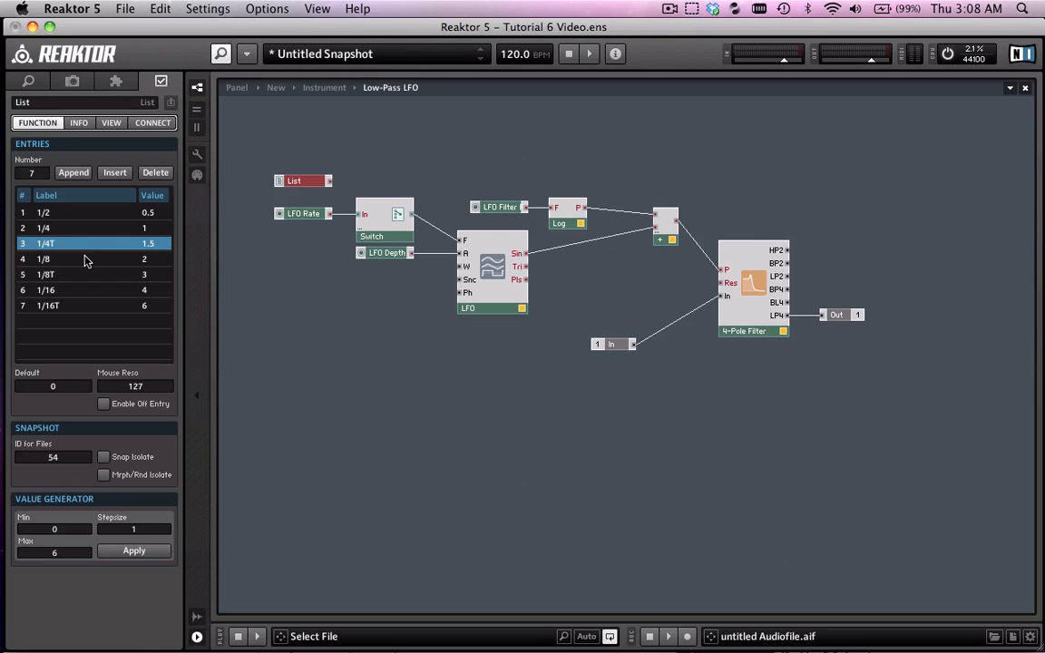
pyautogui.click(109, 229)
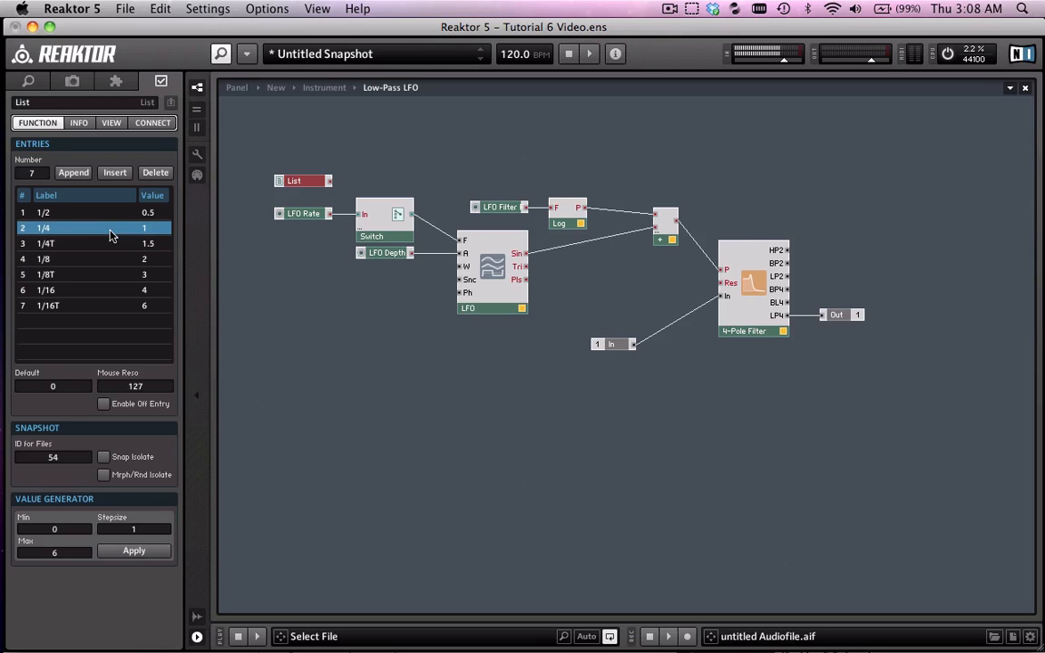
pyautogui.click(65, 214)
pyautogui.click(57, 230)
pyautogui.click(64, 243)
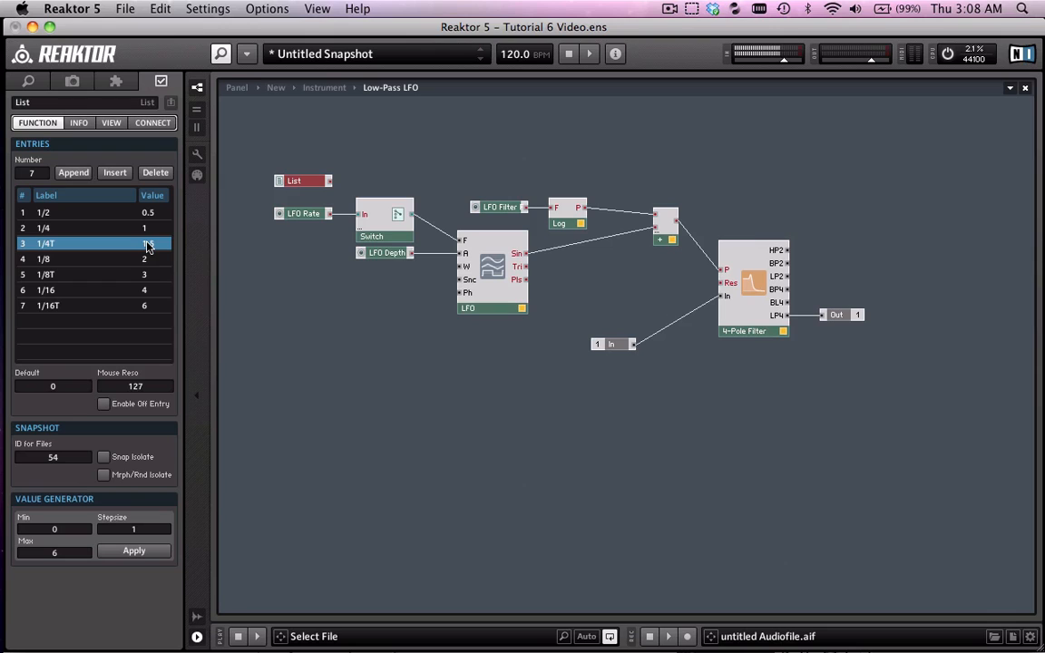
# Move the List module up to make room between it and the LFO Rate control.
pyautogui.moveTo(332, 180); pyautogui.dragTo(370, 173)
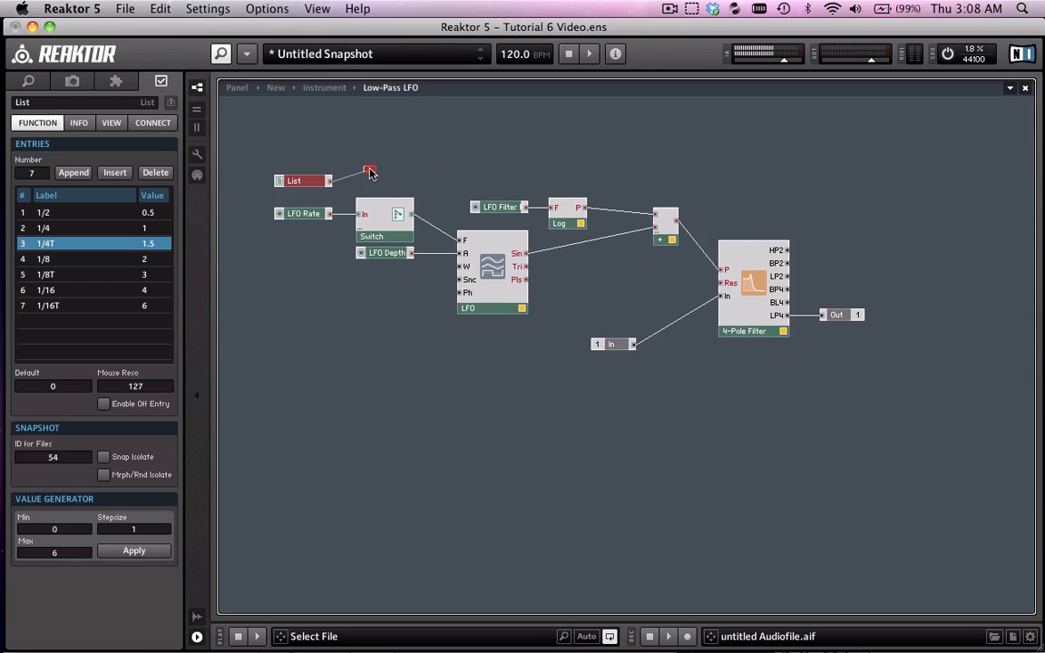
pyautogui.moveTo(292, 182); pyautogui.dragTo(291, 170)
pyautogui.click(291, 174)
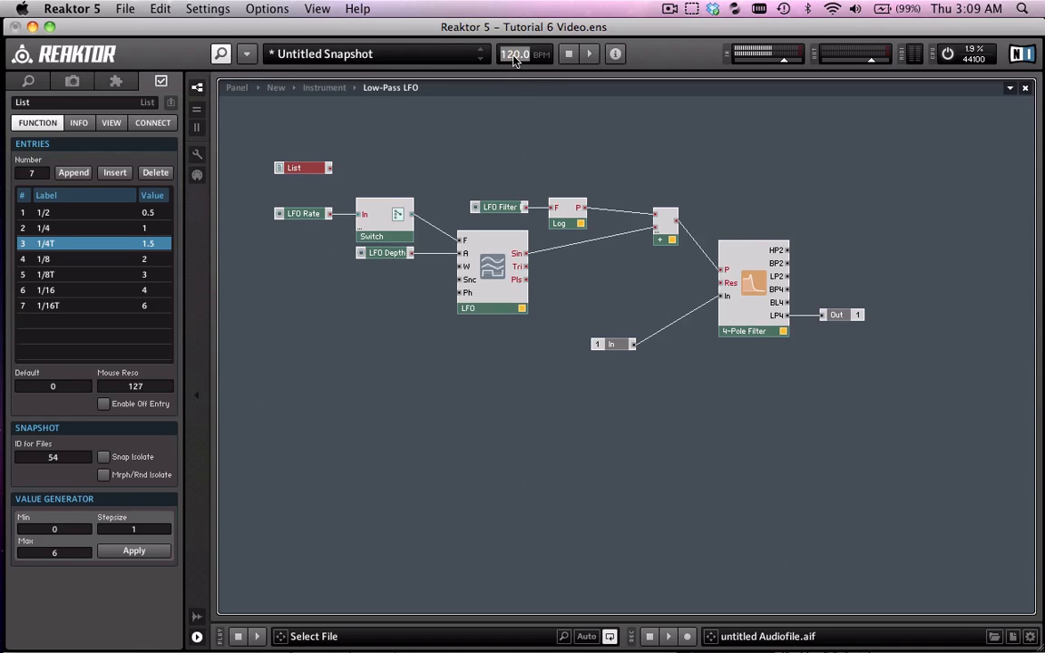
pyautogui.click(485, 124)
pyautogui.click(309, 215)
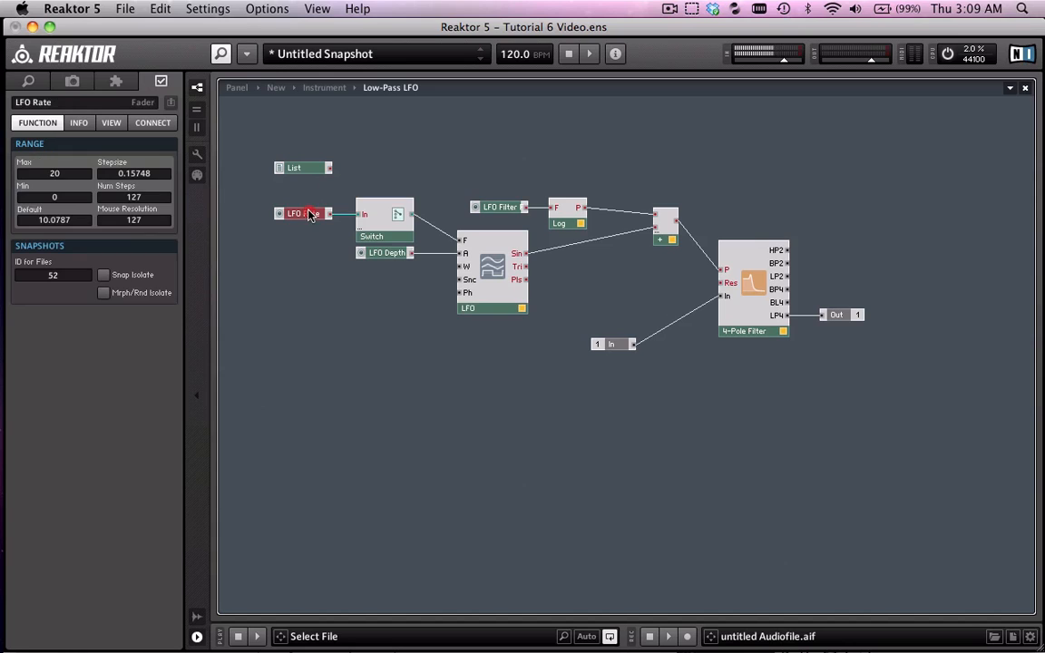
pyautogui.click(309, 218)
pyautogui.click(303, 170)
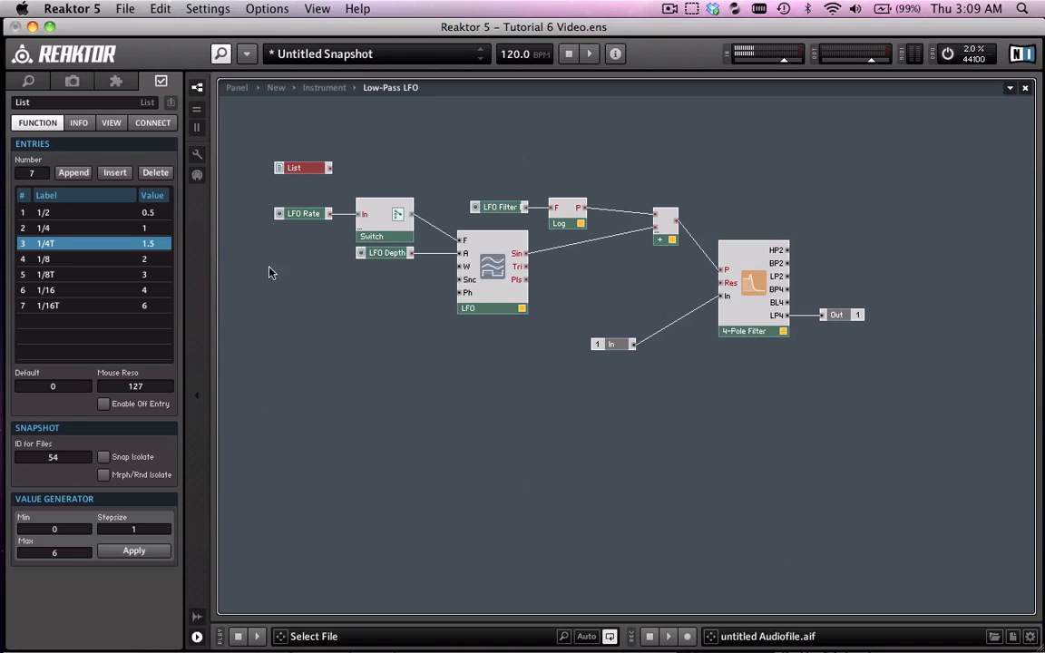
# Insert a Tempo Info module in the Low-Pass LFO macro and place it directly below the List module.
pyautogui.click(292, 137)
pyautogui.rightClick(294, 140)
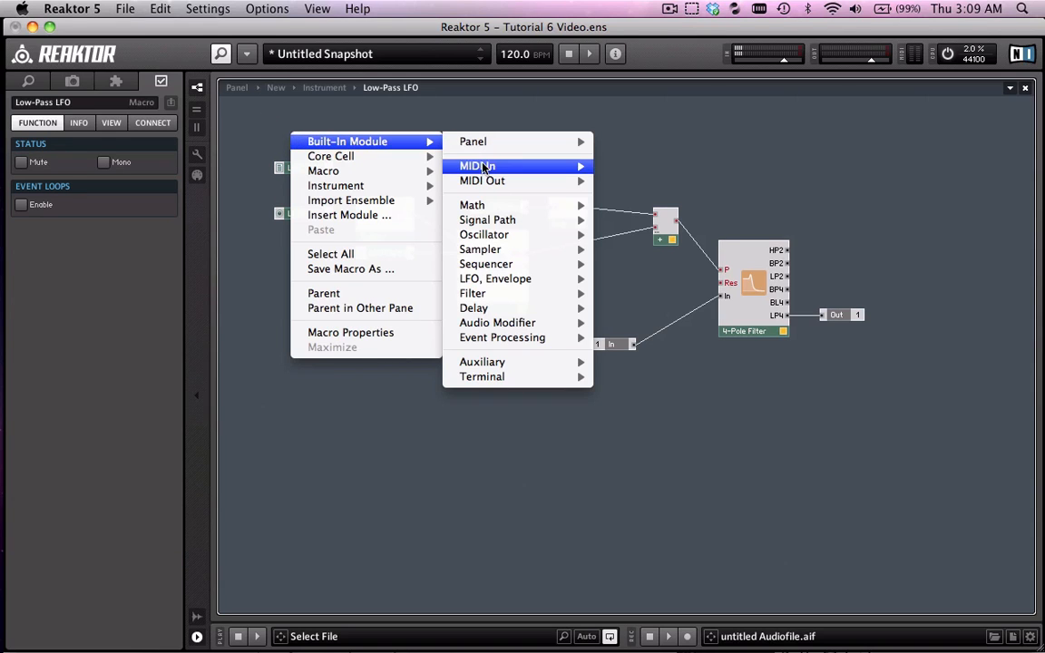
pyautogui.moveTo(521, 370)
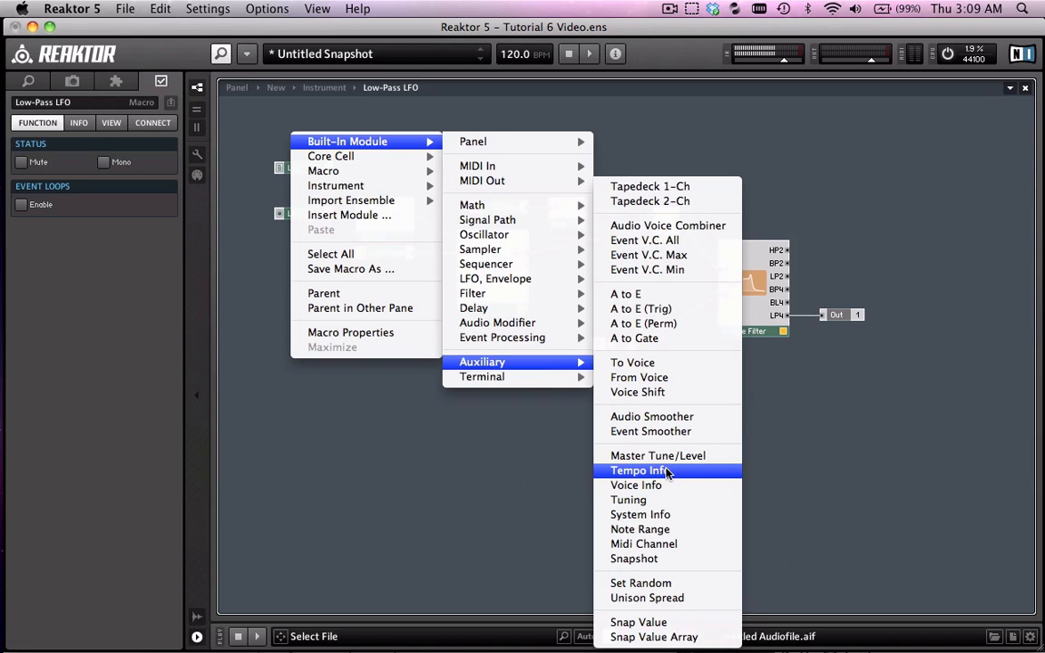
pyautogui.click(667, 473)
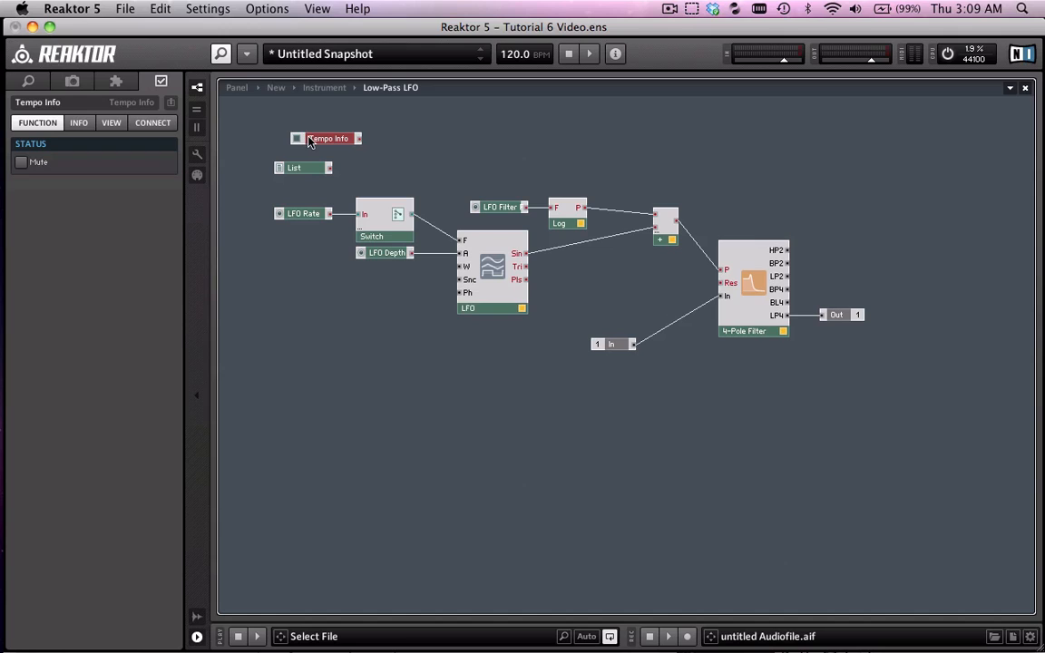
pyautogui.moveTo(313, 142); pyautogui.dragTo(283, 185)
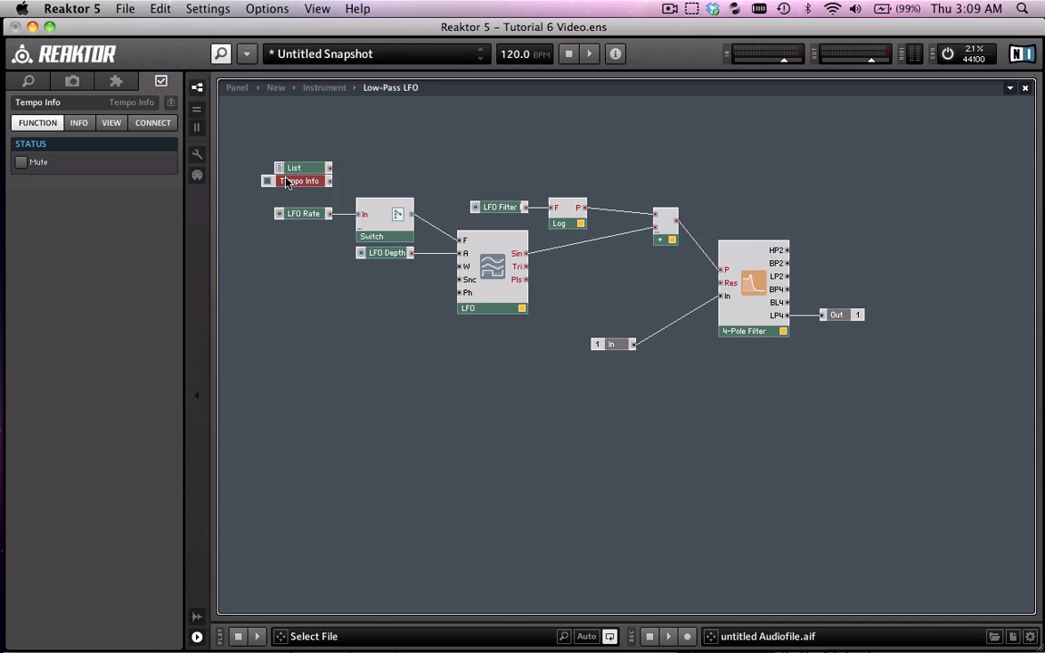
pyautogui.click(294, 169)
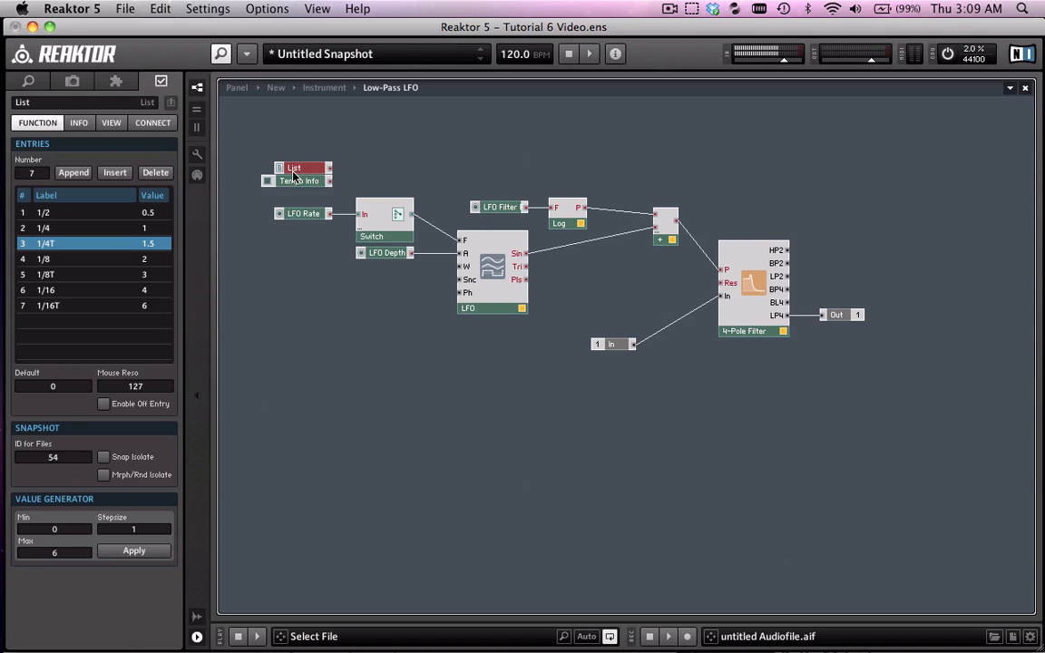
pyautogui.click(286, 157)
pyautogui.click(300, 179)
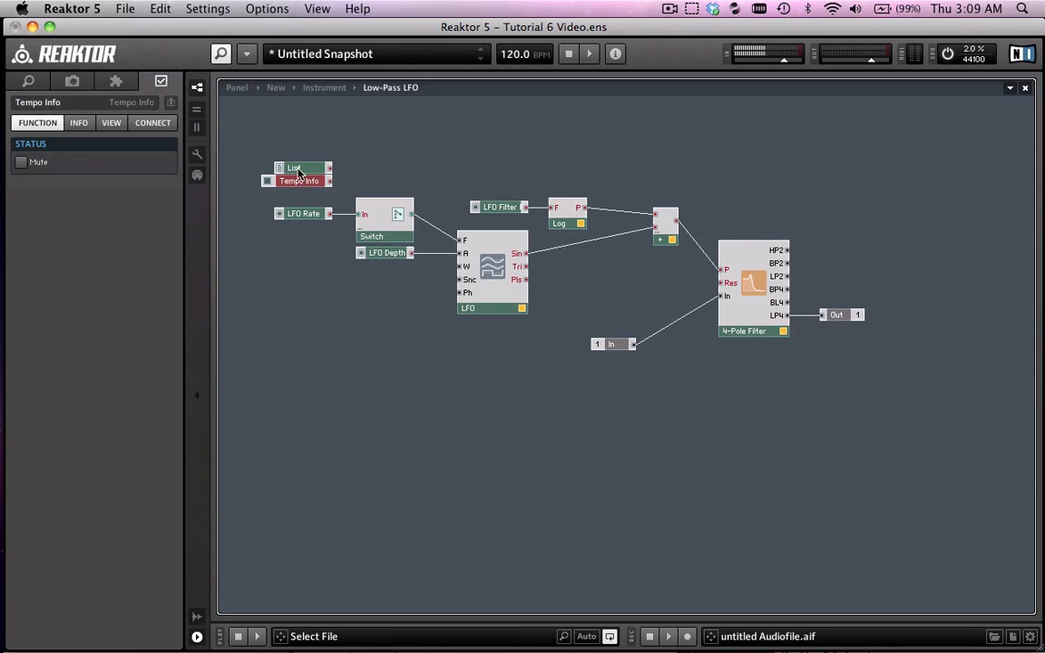
pyautogui.click(289, 150)
pyautogui.doubleClick(306, 199)
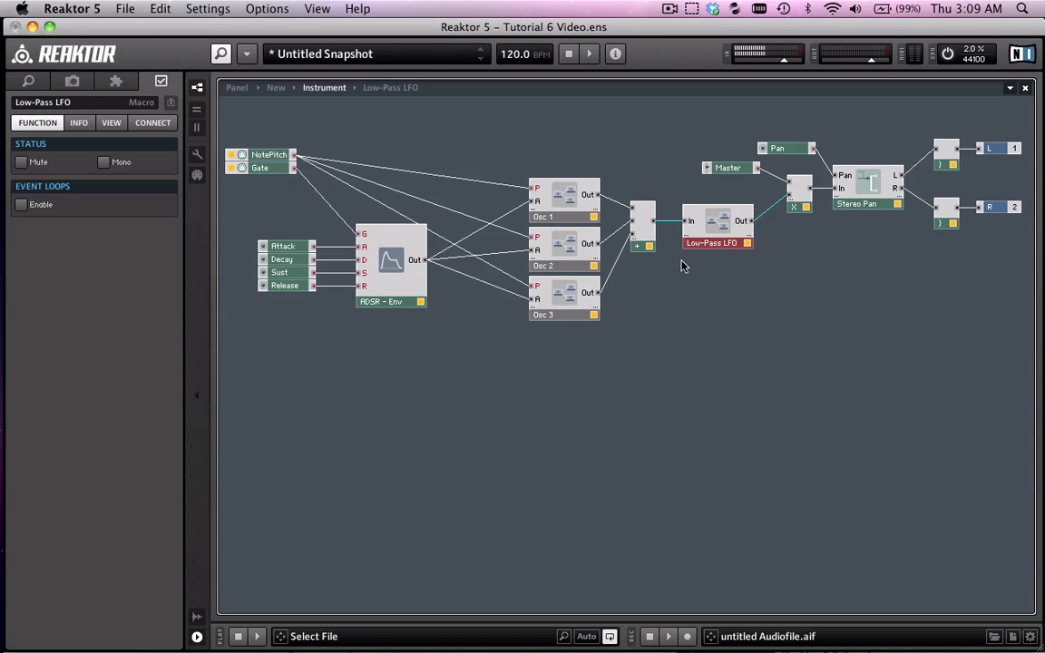
pyautogui.doubleClick(732, 218)
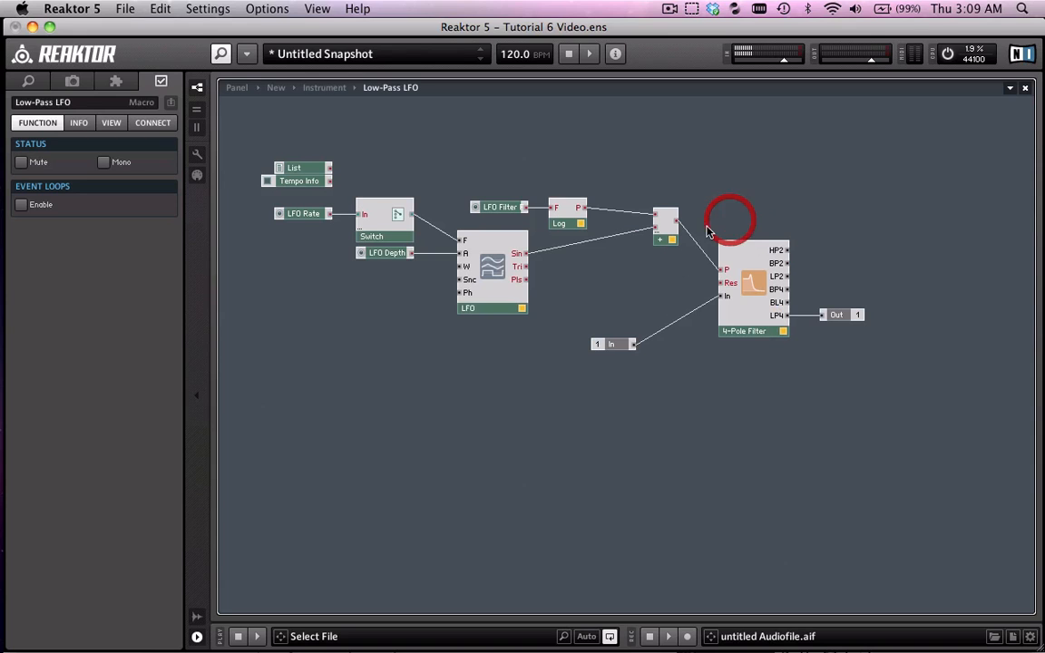
# Rename the List module as Beat.
pyautogui.click(300, 168)
pyautogui.click(53, 102)
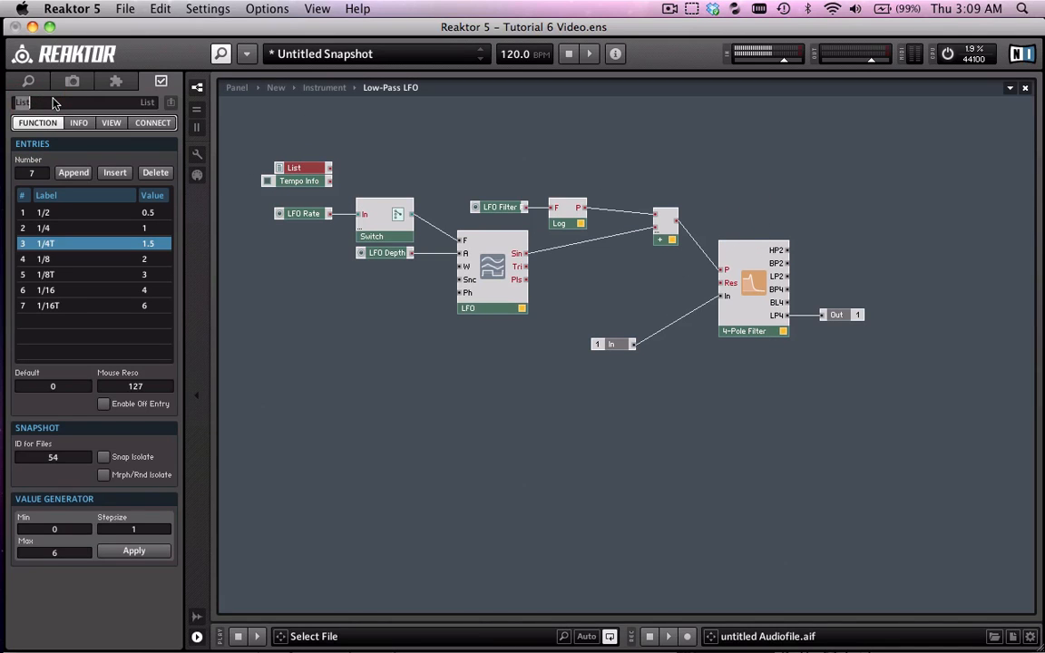
pyautogui.write('Beat')
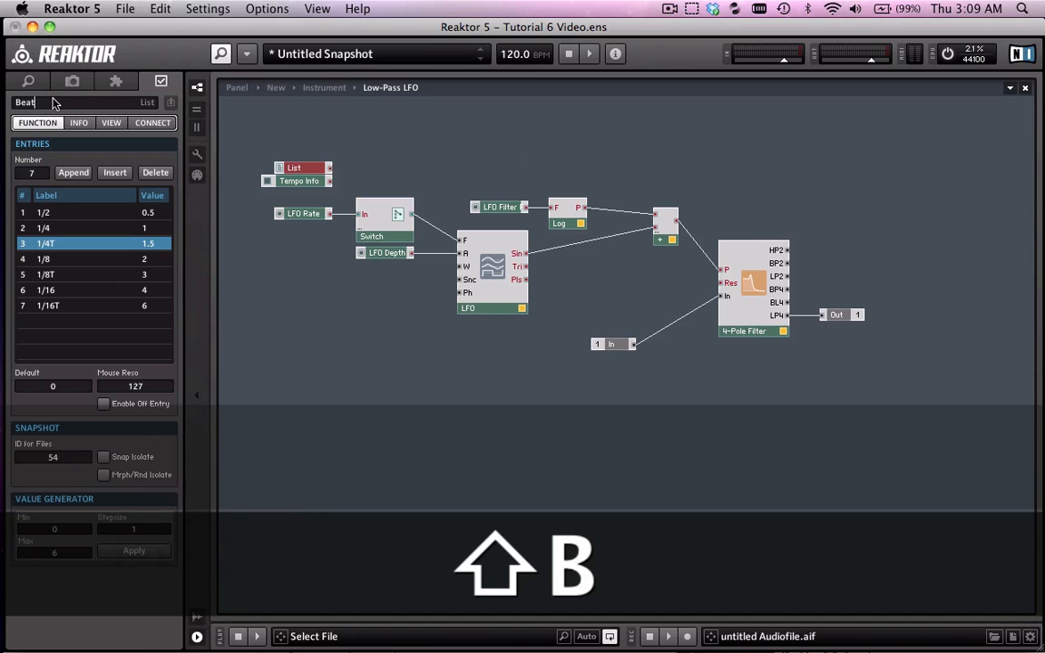
pyautogui.press('Return')
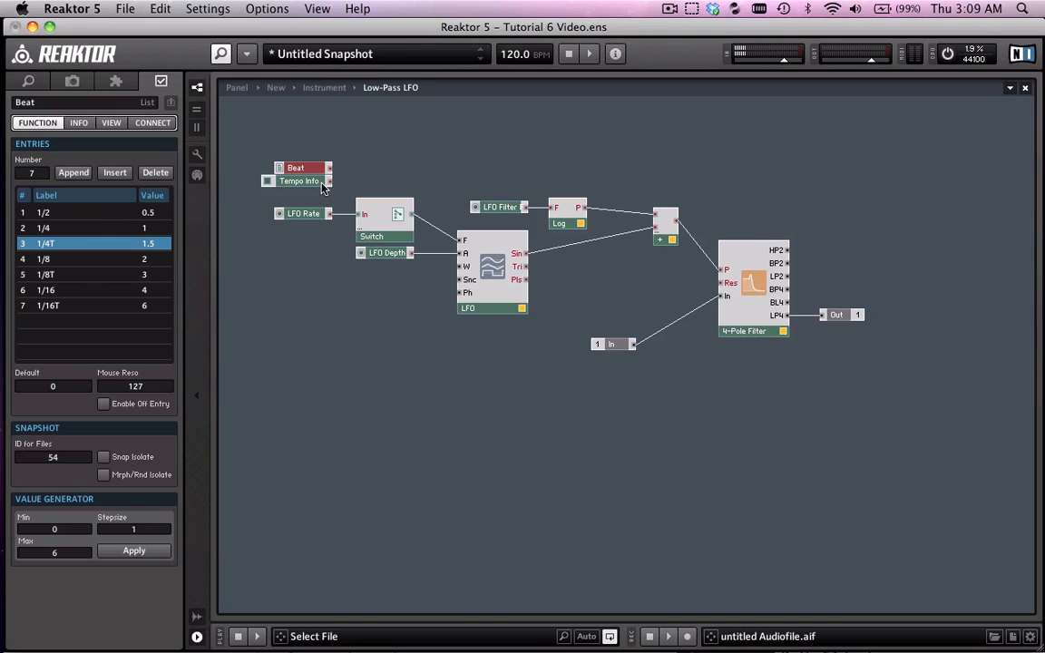
# Add a Multiply module beside Beat and Tempo Info and wire both of their outputs into its inputs.
pyautogui.click(255, 142)
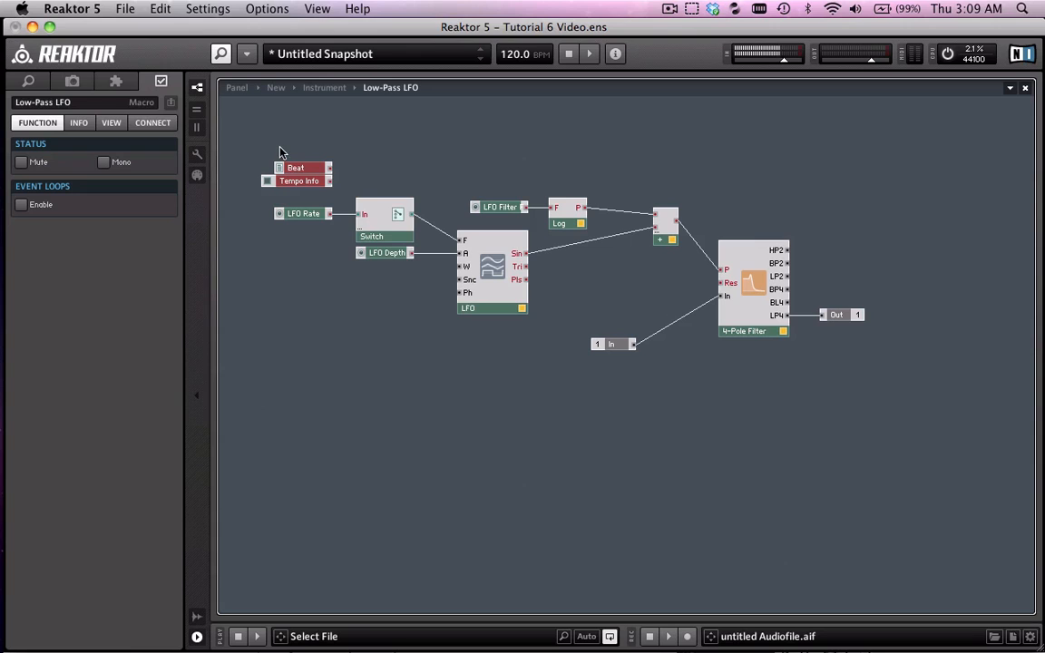
pyautogui.moveTo(281, 148)
pyautogui.mouseDown()
pyautogui.moveTo(306, 187)
pyautogui.moveTo(296, 182)
pyautogui.mouseUp()
pyautogui.click(373, 159)
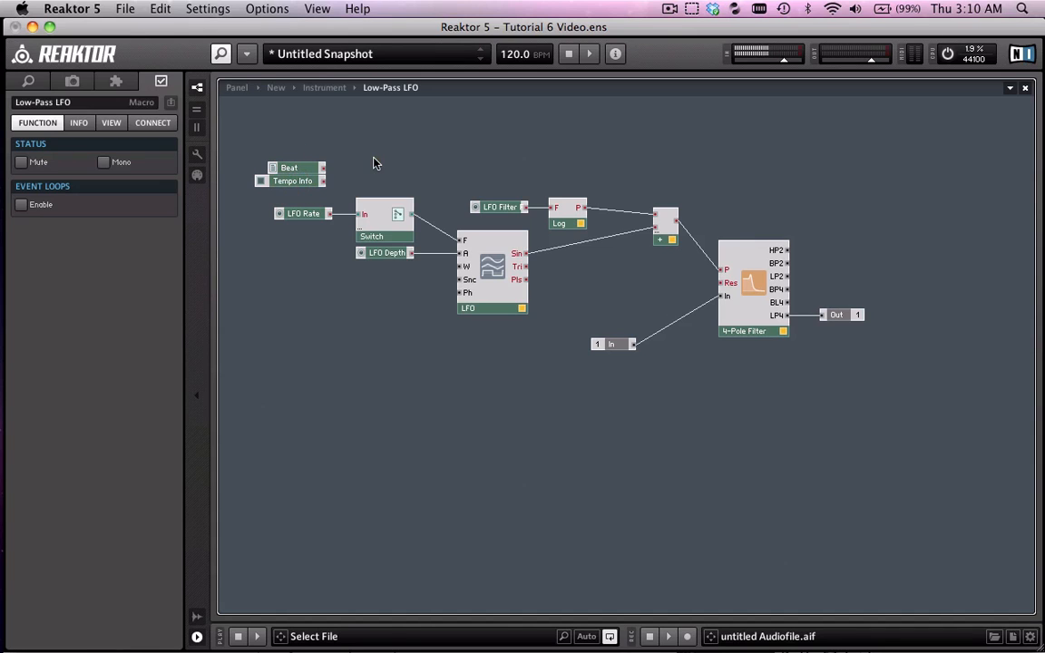
pyautogui.rightClick(373, 158)
pyautogui.moveTo(408, 166)
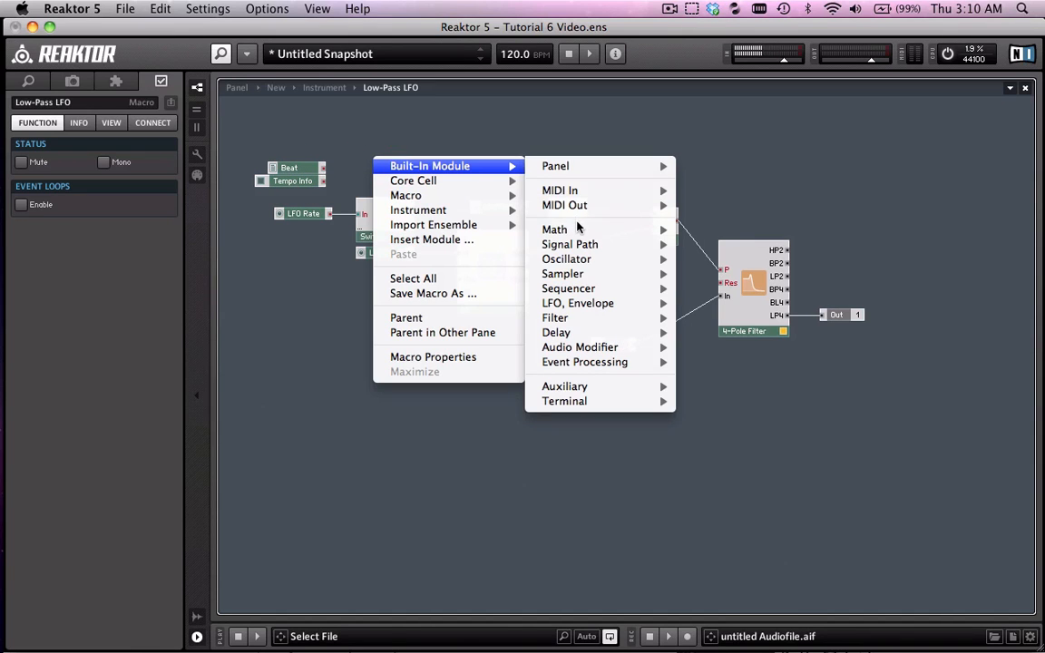
pyautogui.moveTo(645, 231)
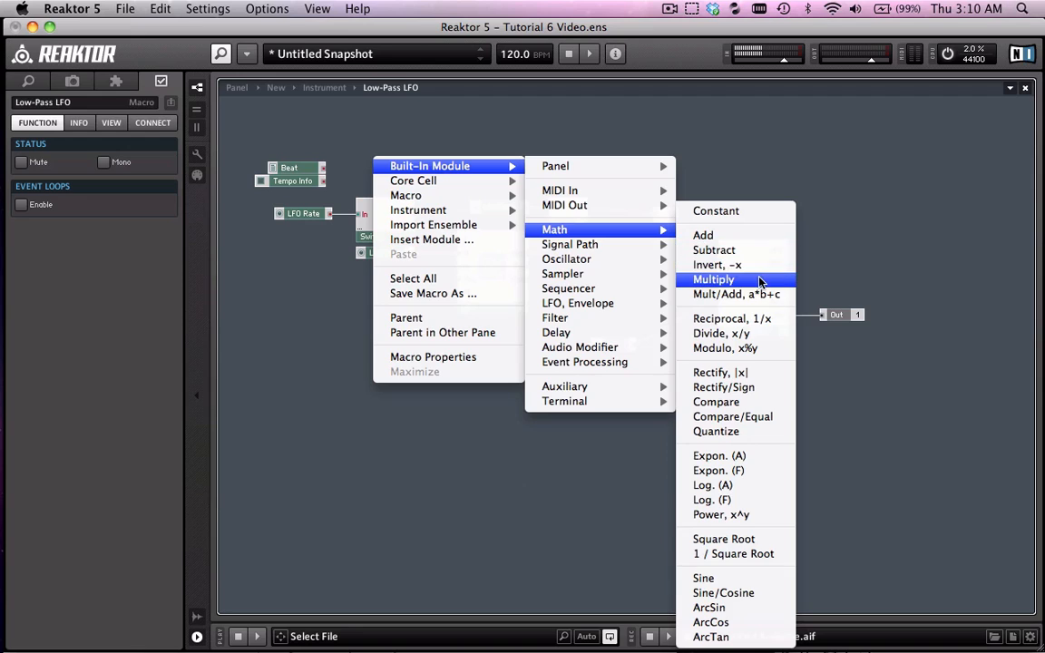
pyautogui.click(759, 279)
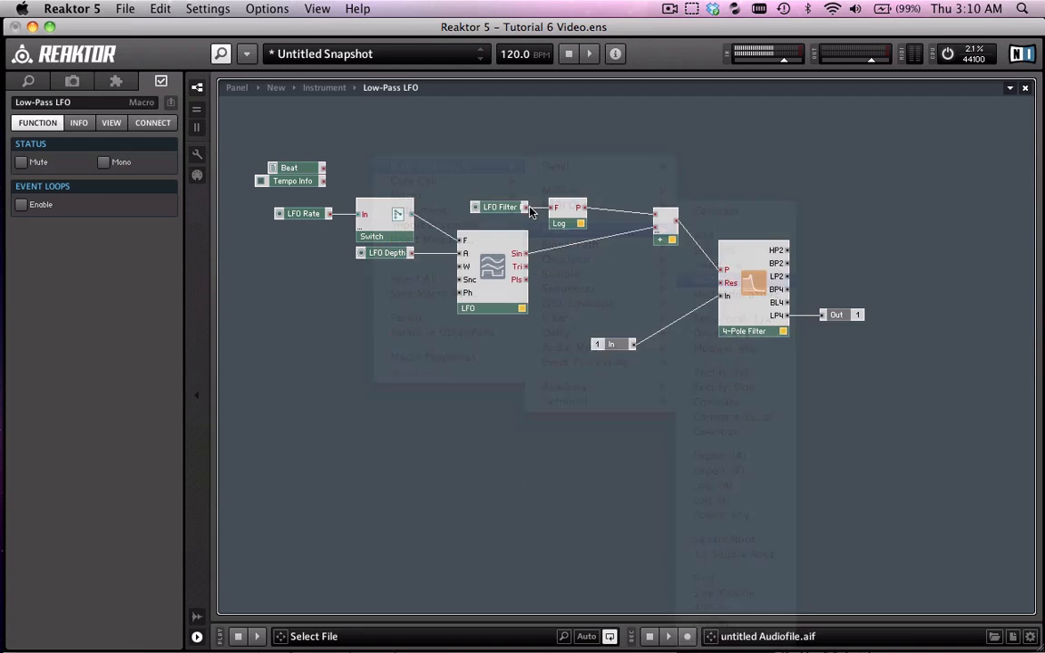
pyautogui.moveTo(322, 167); pyautogui.dragTo(375, 176)
# Move the Beat, Tempo Info and Multiply modules together to a clear area above and to the left of LFO Rate.
pyautogui.keyDown('shift'); pyautogui.click(296, 168); pyautogui.keyUp('shift')
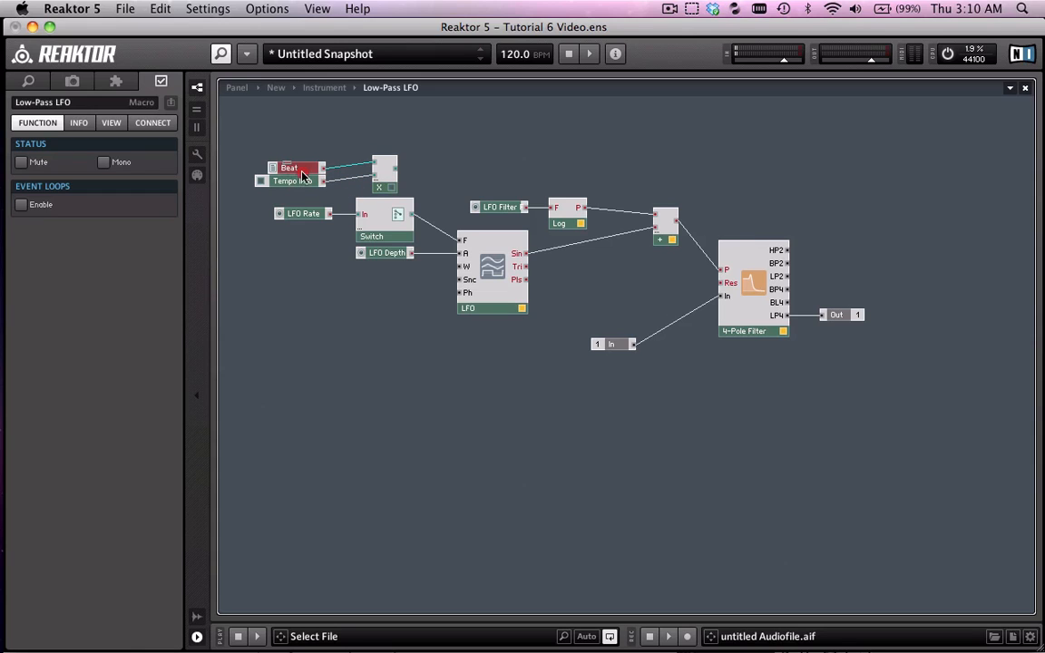
pyautogui.keyDown('shift'); pyautogui.click(302, 182); pyautogui.keyUp('shift')
pyautogui.moveTo(310, 181); pyautogui.dragTo(340, 184)
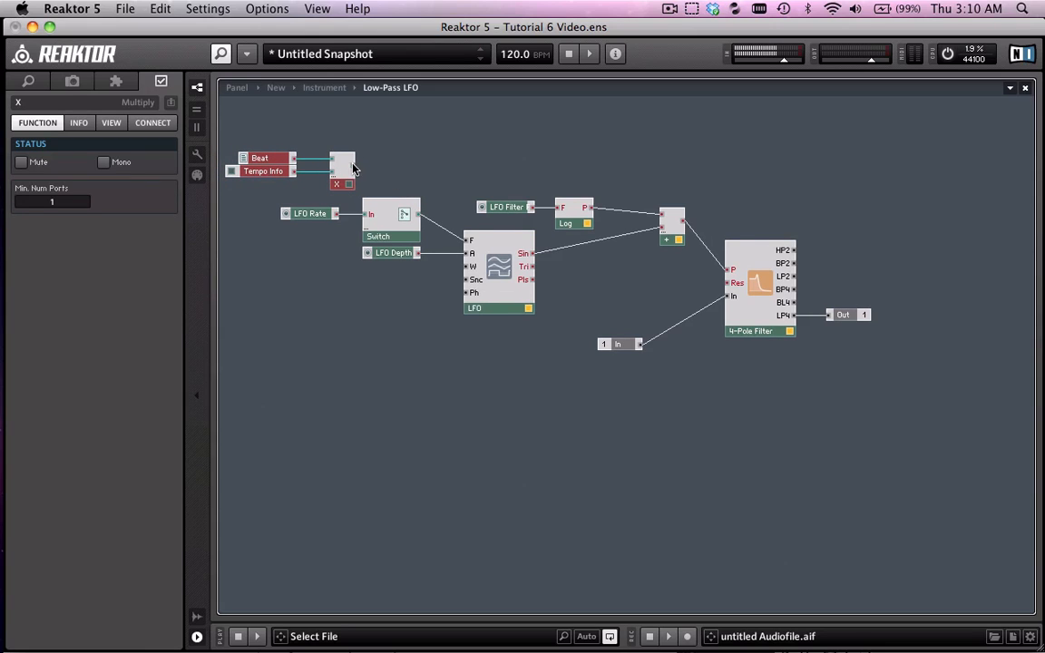
pyautogui.moveTo(353, 192); pyautogui.dragTo(299, 192)
pyautogui.click(365, 163)
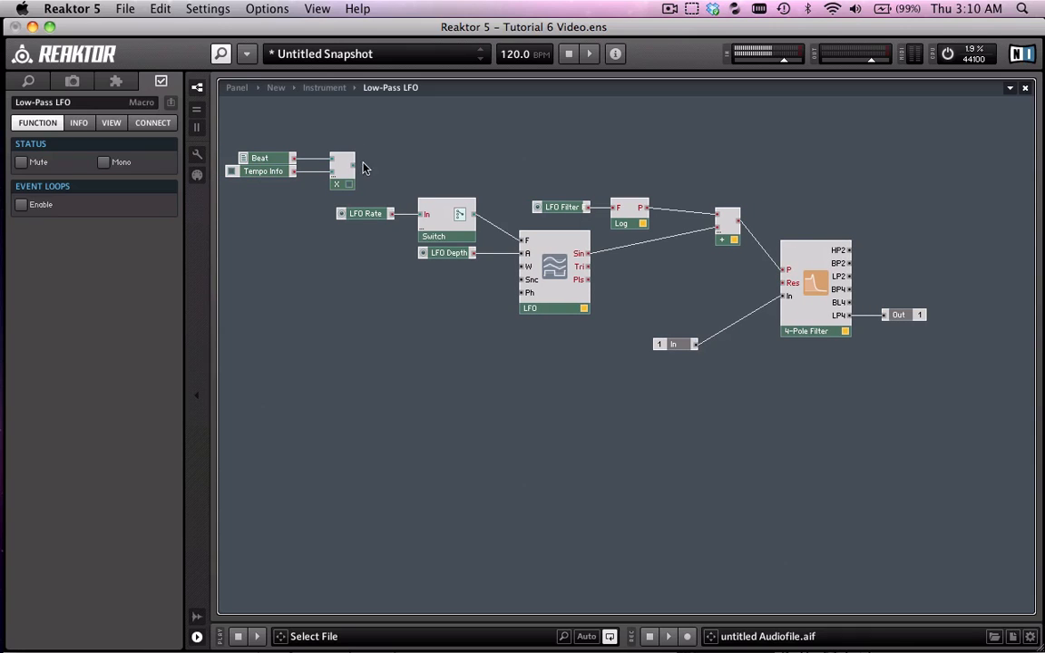
# Connect the Multiply output to a new input on the Switch and name that input On.
pyautogui.moveTo(353, 171); pyautogui.dragTo(425, 212)
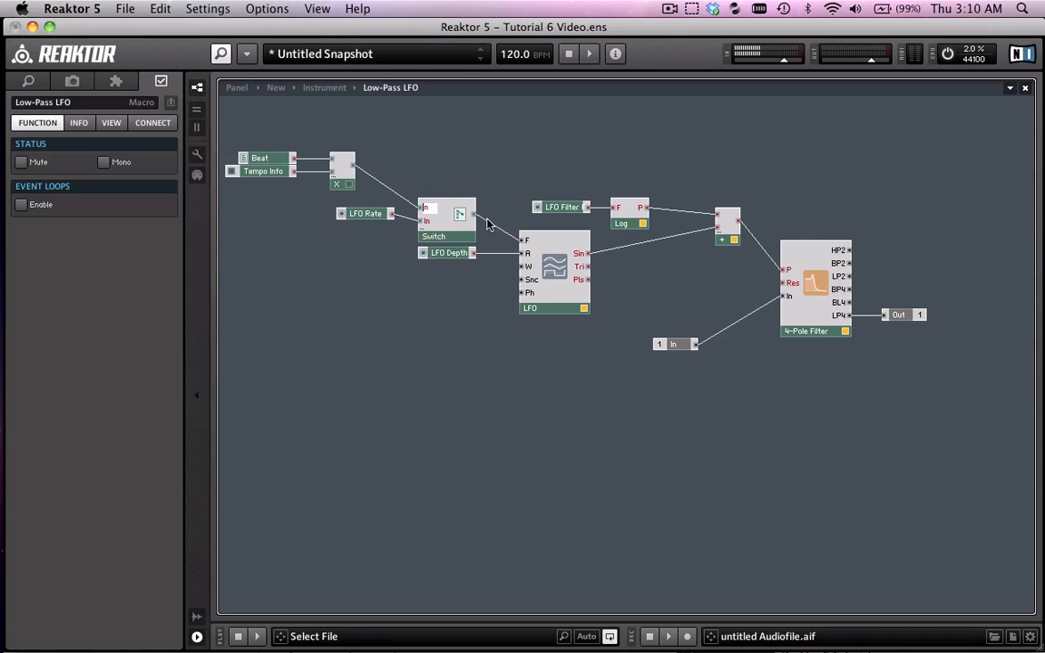
pyautogui.write('On')
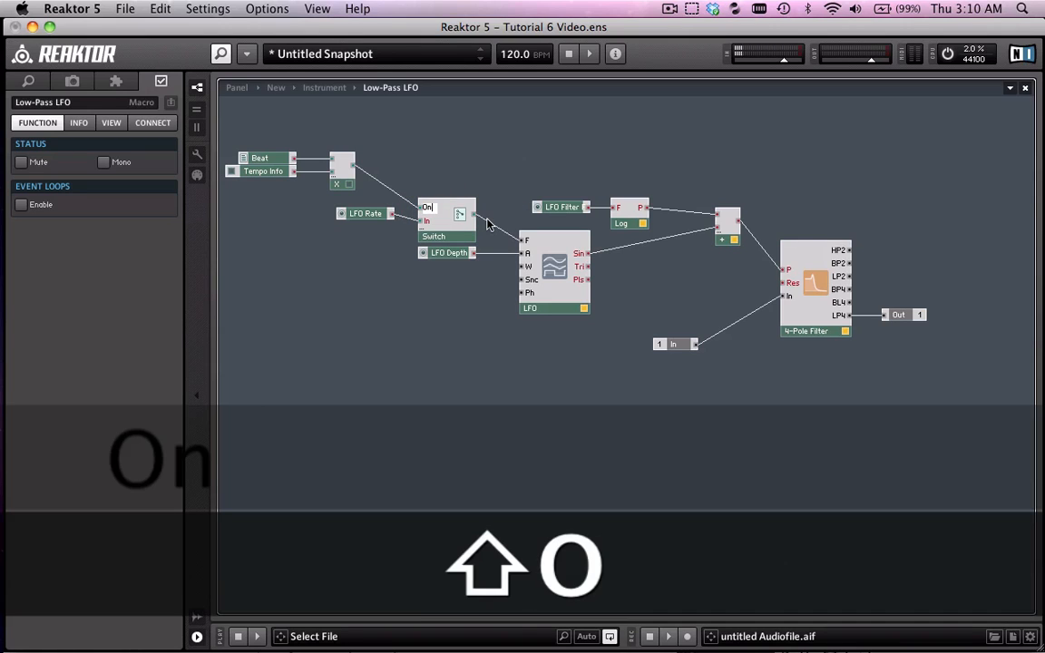
pyautogui.press('Return')
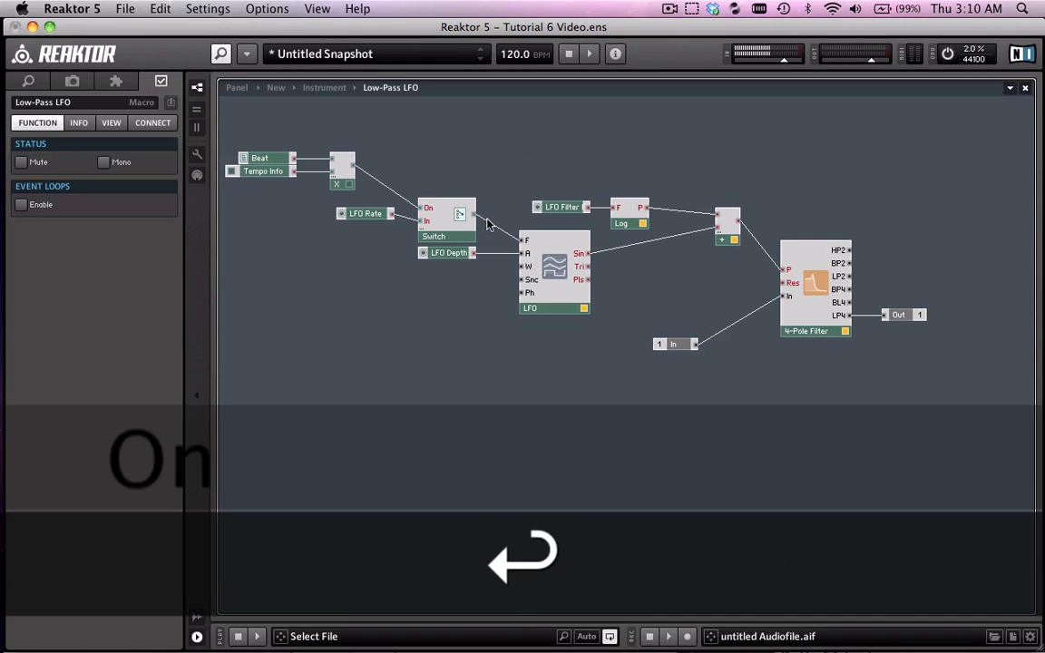
# Name the Switch input fed by LFO Rate Off and align the LFO Rate module with it.
pyautogui.doubleClick(425, 221)
pyautogui.write('Off')
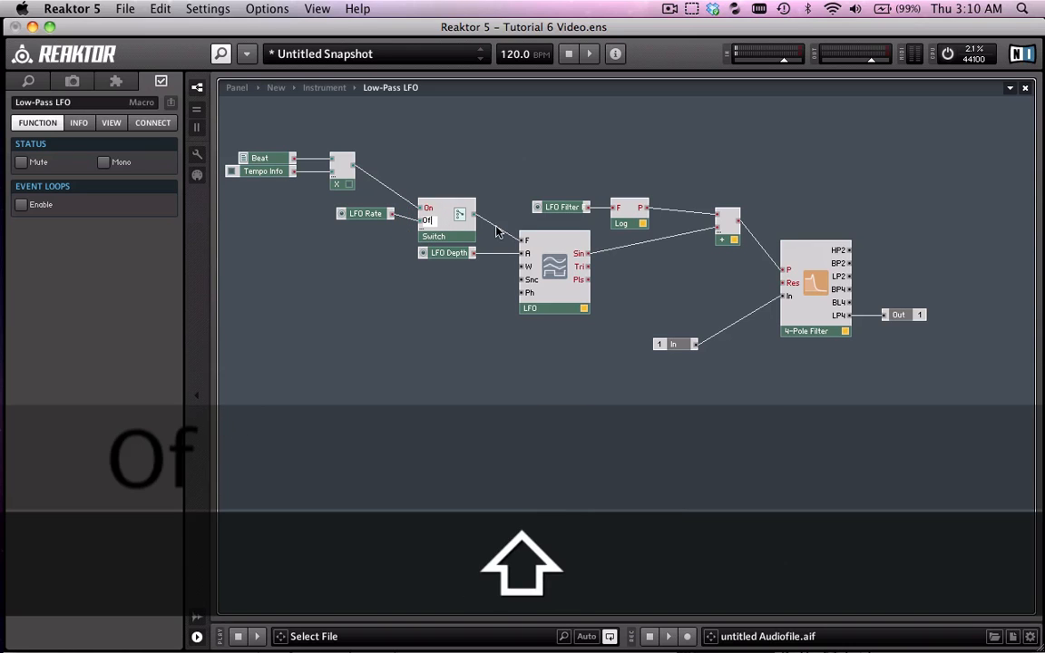
pyautogui.press('Return')
pyautogui.moveTo(364, 222); pyautogui.dragTo(368, 229)
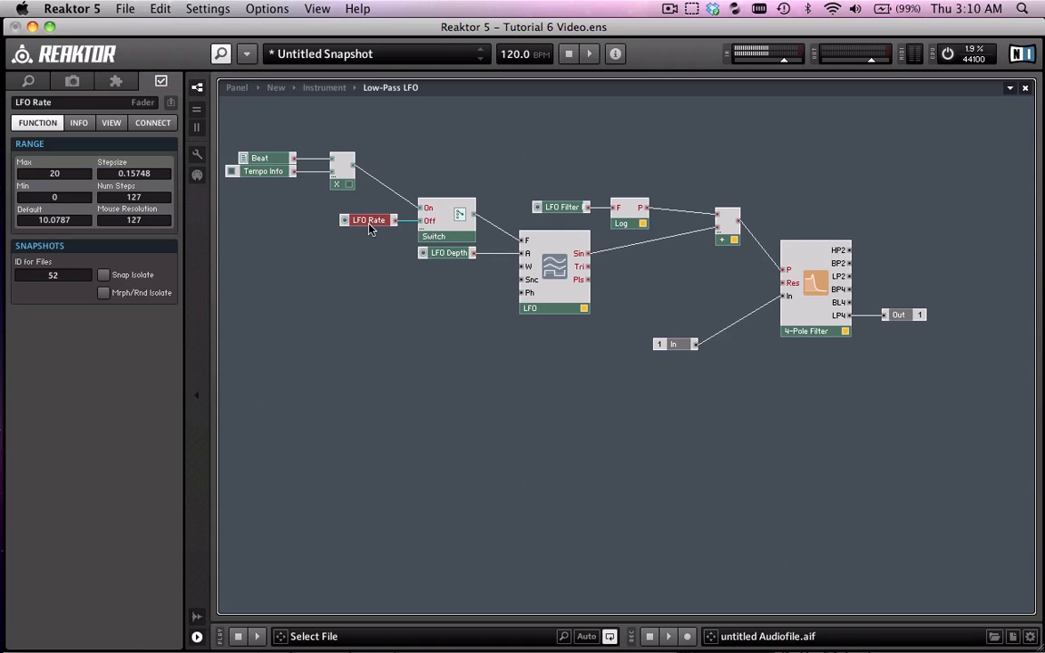
# Review the properties of the Switch, LFO Rate, Beat and Tempo Info modules that feed the LFO's rate.
pyautogui.click(410, 203)
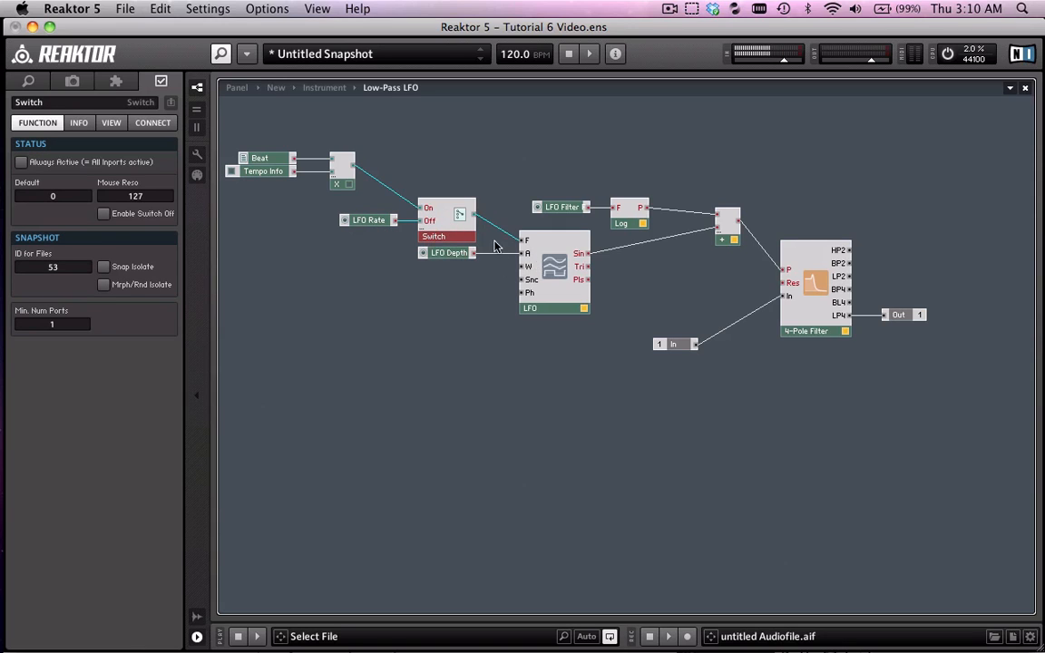
pyautogui.click(368, 221)
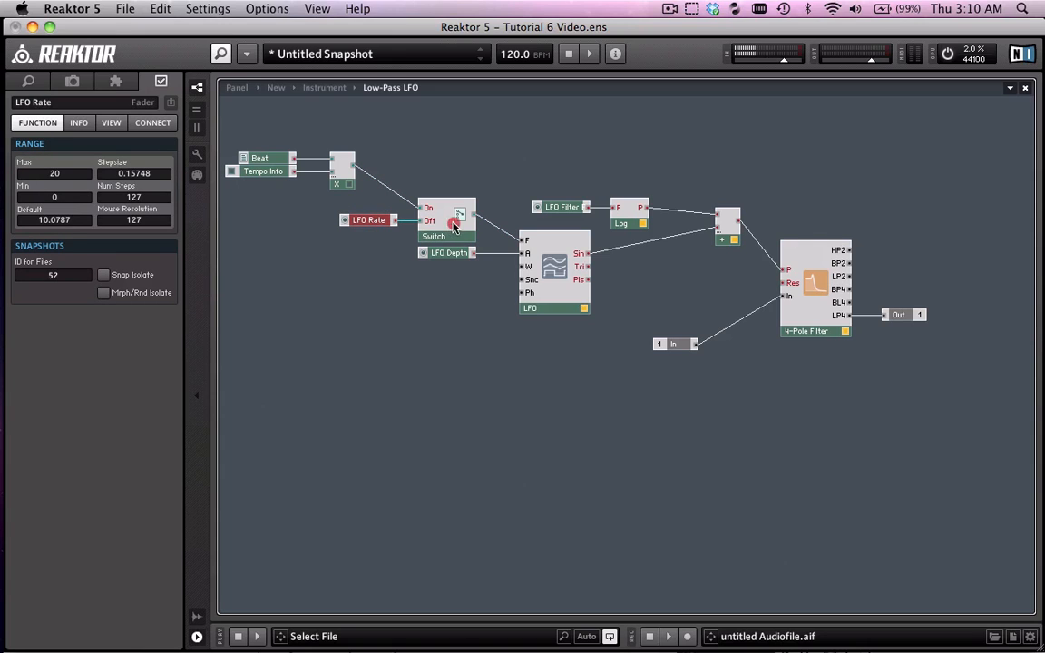
pyautogui.click(453, 225)
pyautogui.click(367, 220)
pyautogui.click(562, 290)
pyautogui.click(259, 161)
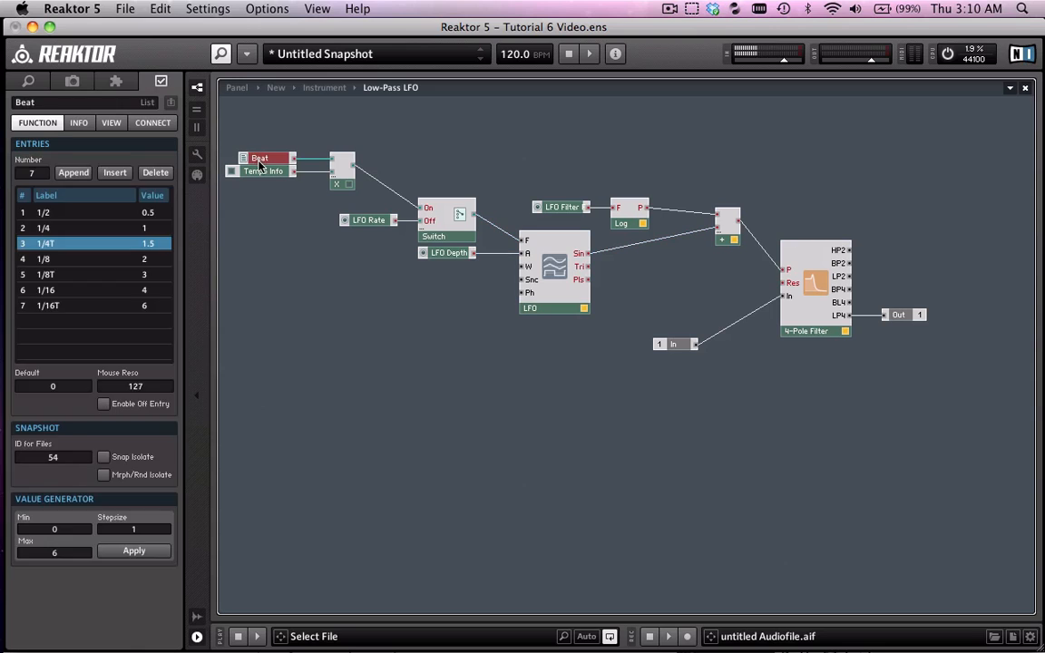
pyautogui.click(260, 166)
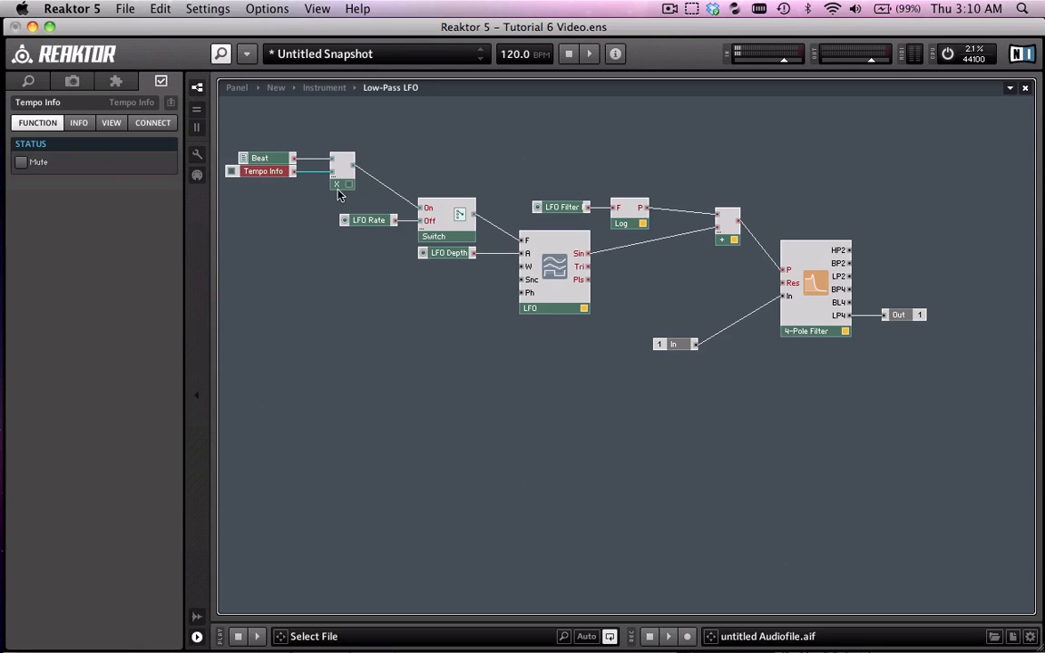
pyautogui.click(271, 163)
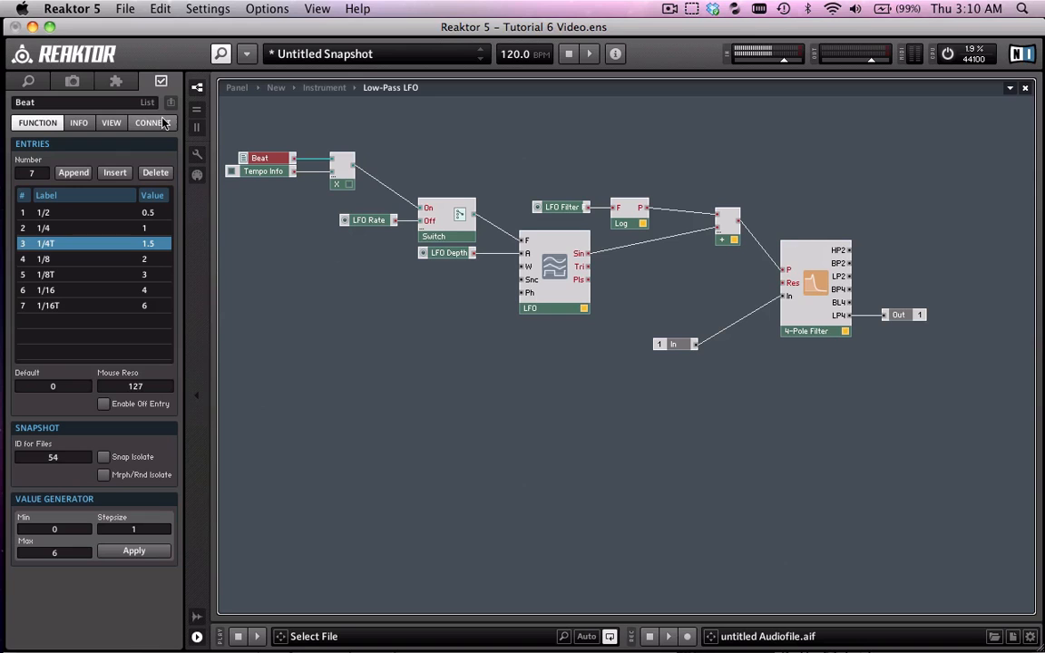
# Leave the Low-Pass LFO macro and show the instrument's panel.
pyautogui.doubleClick(225, 102)
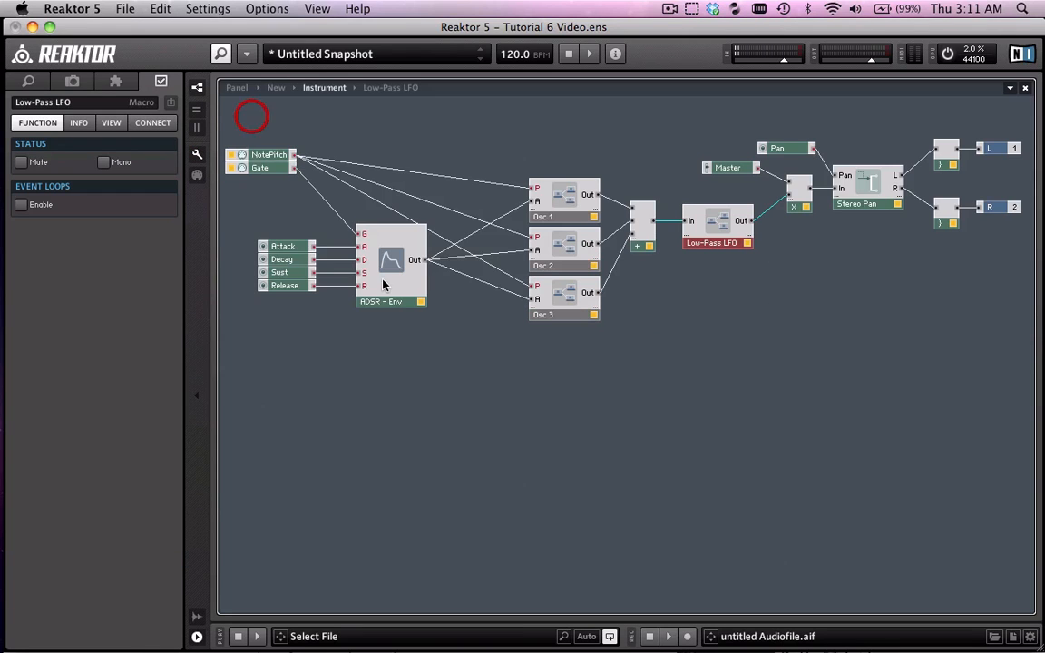
pyautogui.click(237, 87)
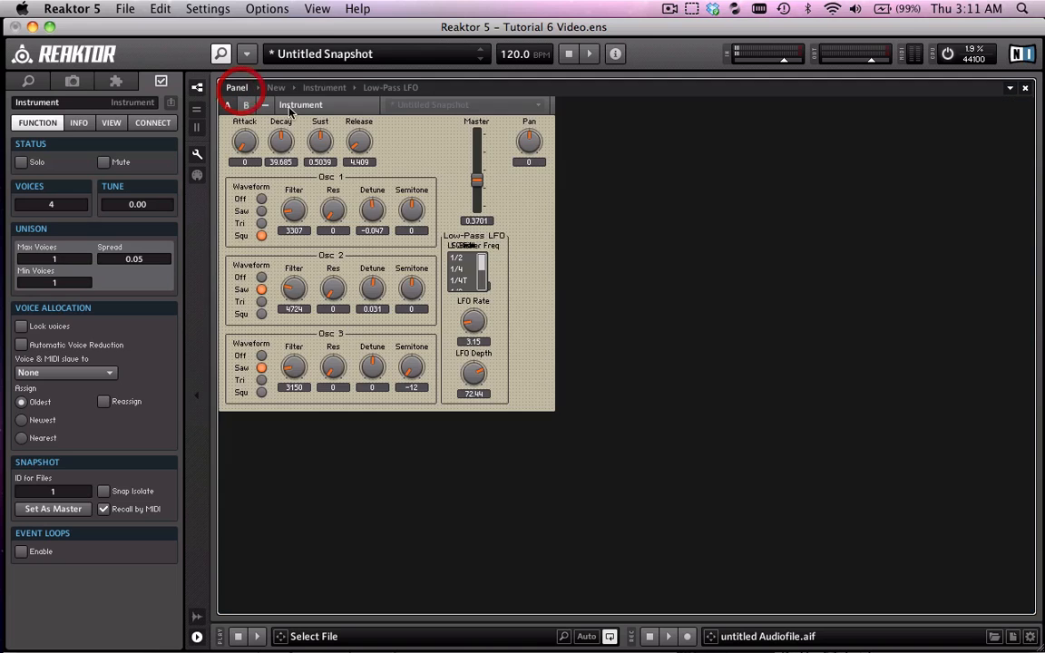
# Arrange the Beat list and the Switch in a column beside the LFO knobs, with the Switch above the list.
pyautogui.moveTo(465, 246); pyautogui.dragTo(530, 287)
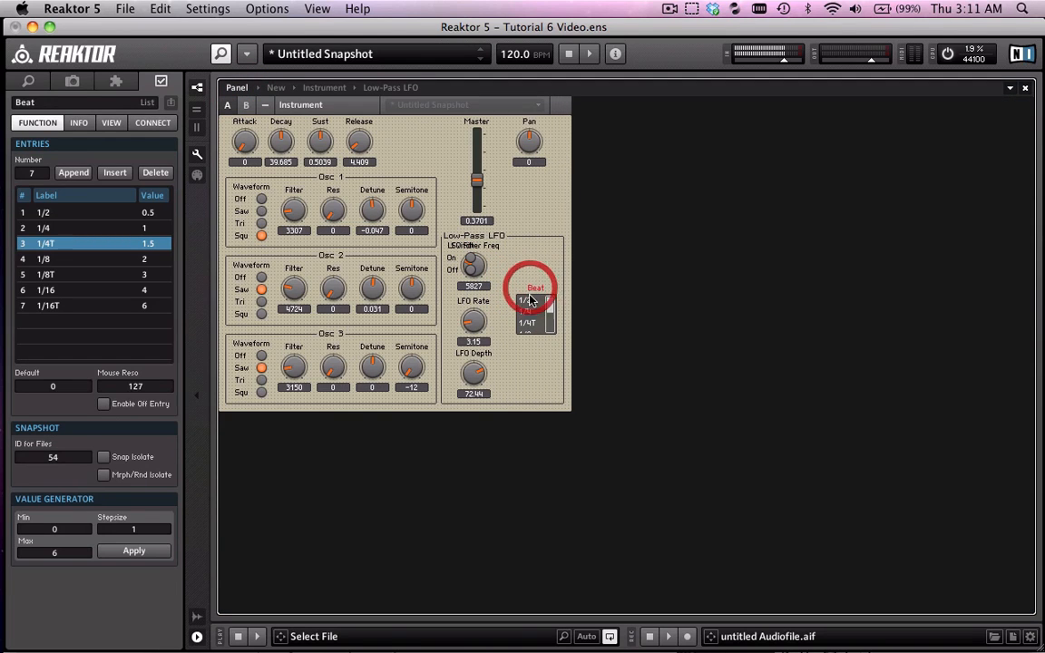
pyautogui.click(530, 301)
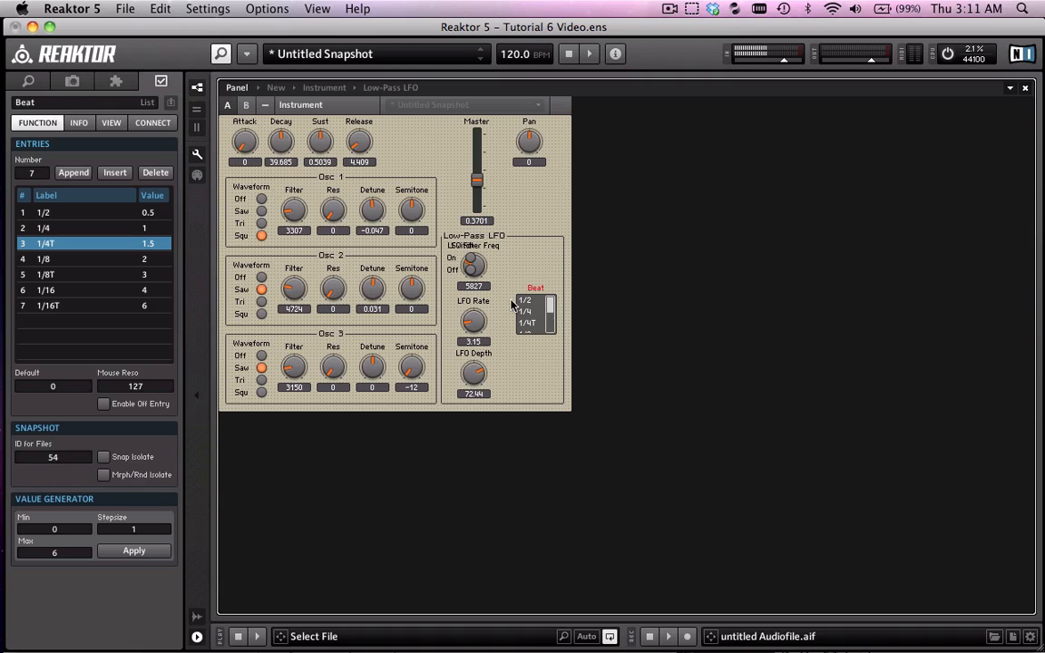
pyautogui.moveTo(467, 247); pyautogui.dragTo(542, 247)
pyautogui.click(535, 292)
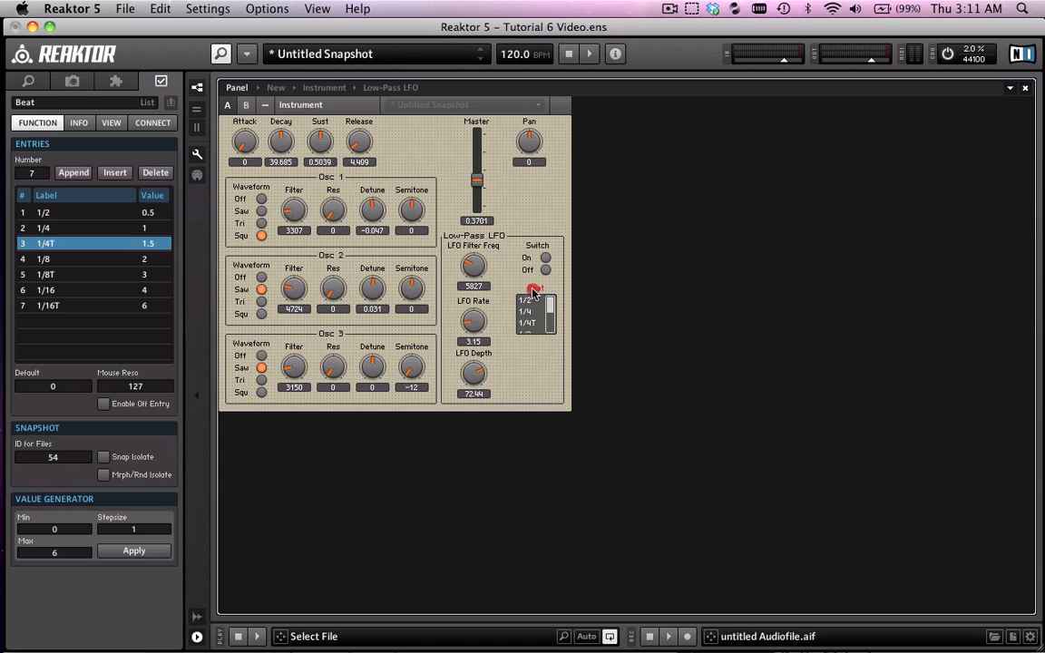
pyautogui.moveTo(533, 292); pyautogui.dragTo(535, 249)
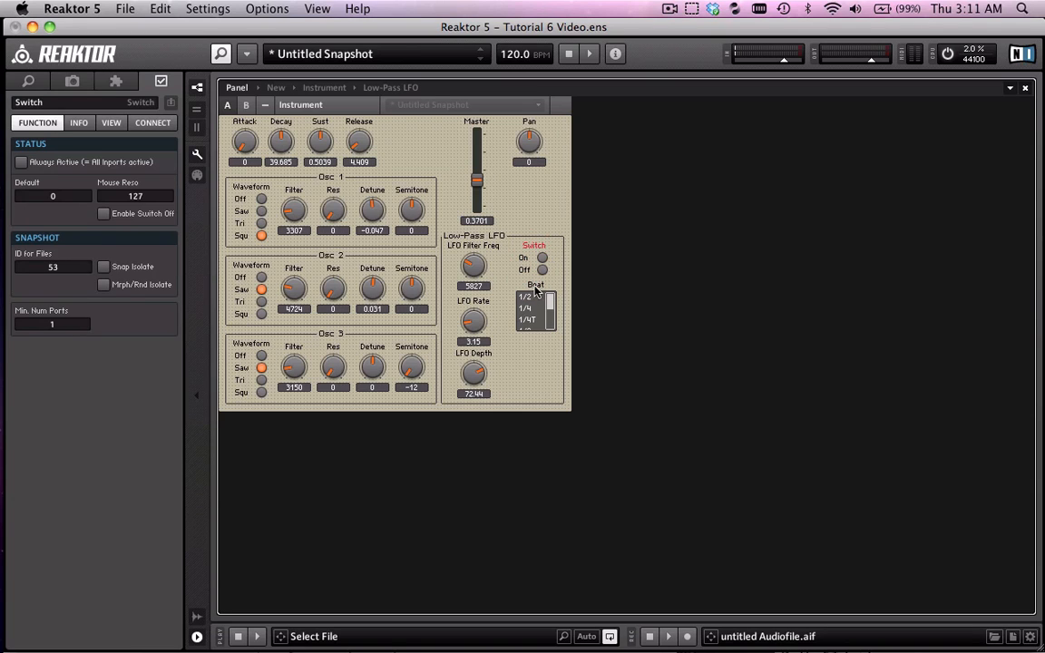
pyautogui.moveTo(535, 290); pyautogui.dragTo(528, 289)
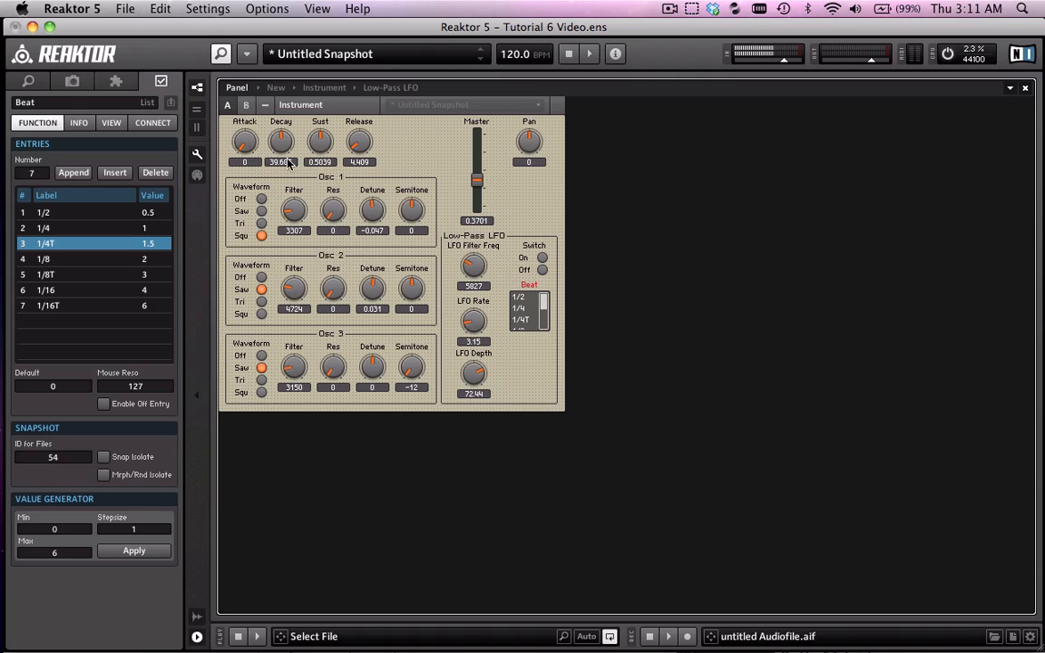
# Rename the Switch as Tempo Sync and realign it above the Beat list next to LFO Filter Freq.
pyautogui.click(537, 254)
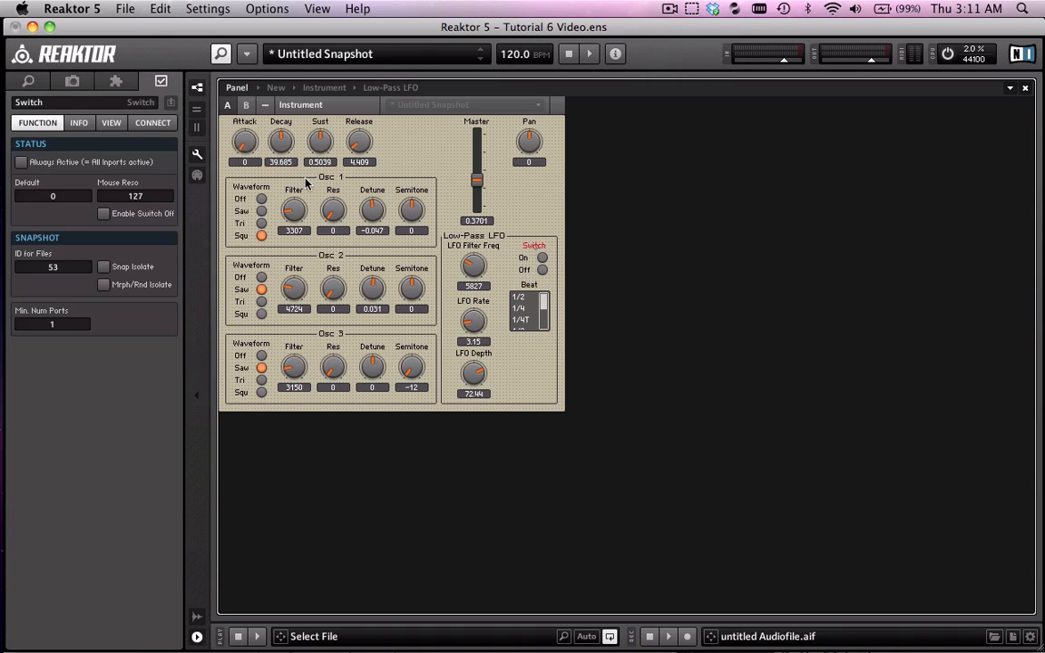
pyautogui.doubleClick(78, 102)
pyautogui.write('T')
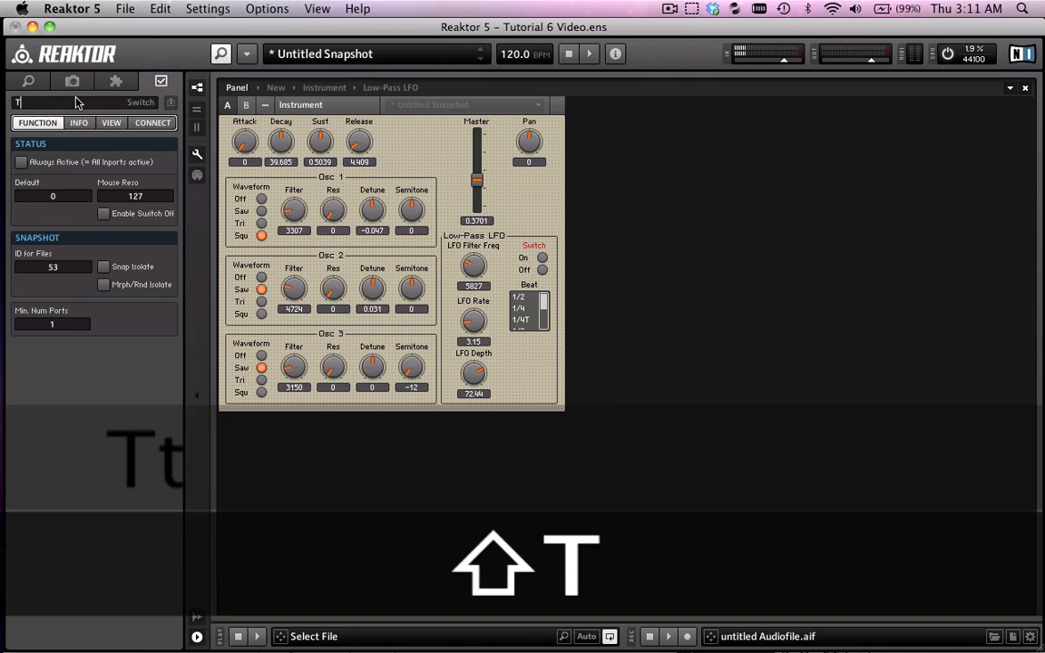
pyautogui.write('empo Sync')
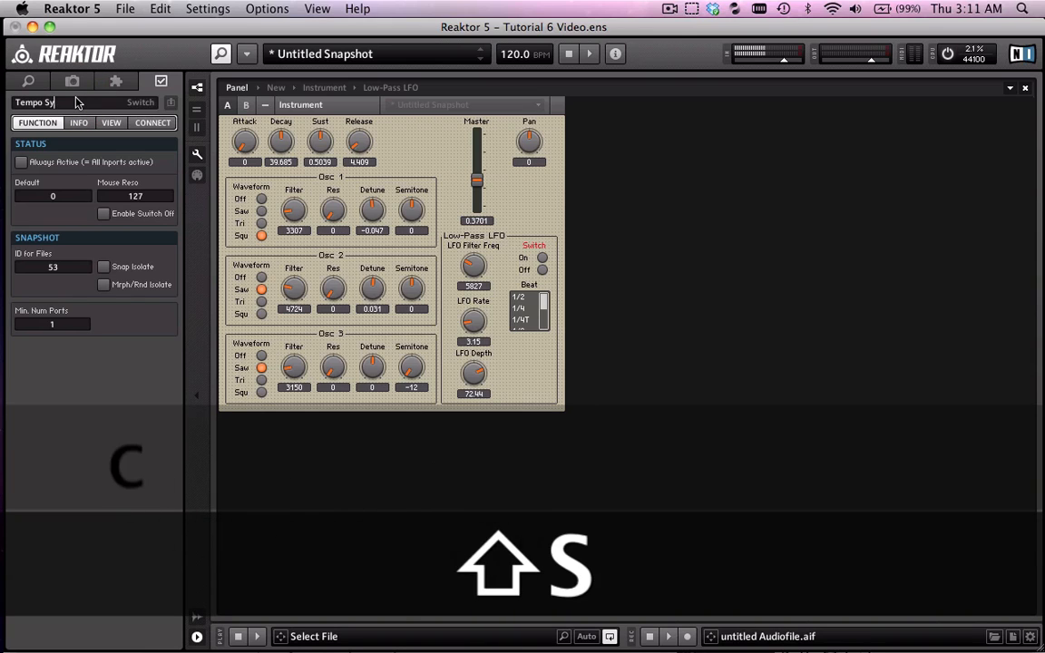
pyautogui.press('Return')
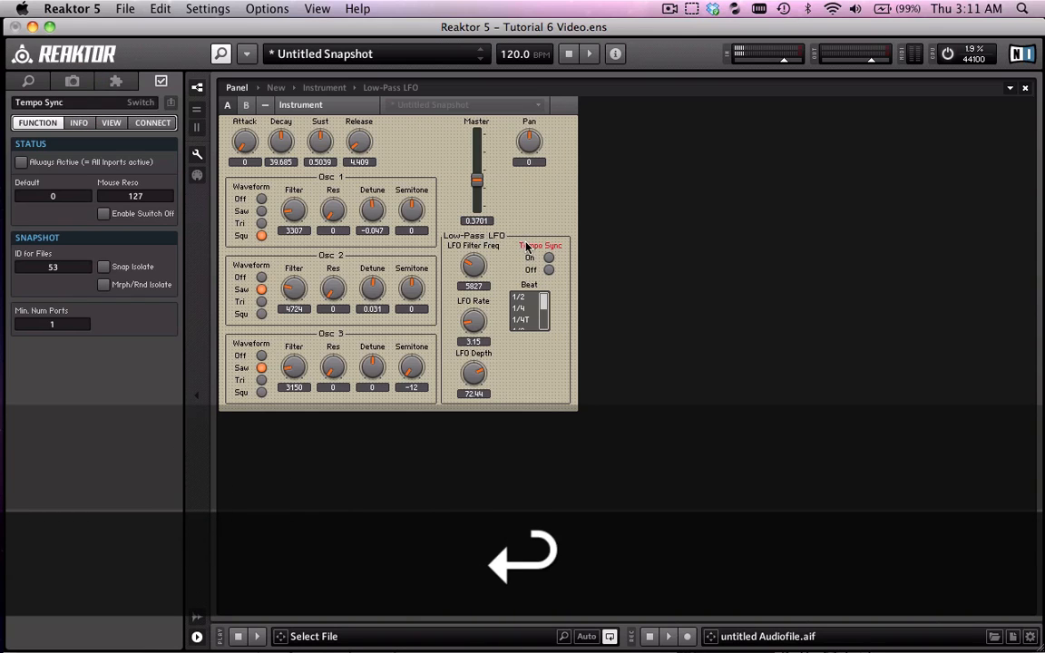
pyautogui.moveTo(532, 248); pyautogui.dragTo(519, 247)
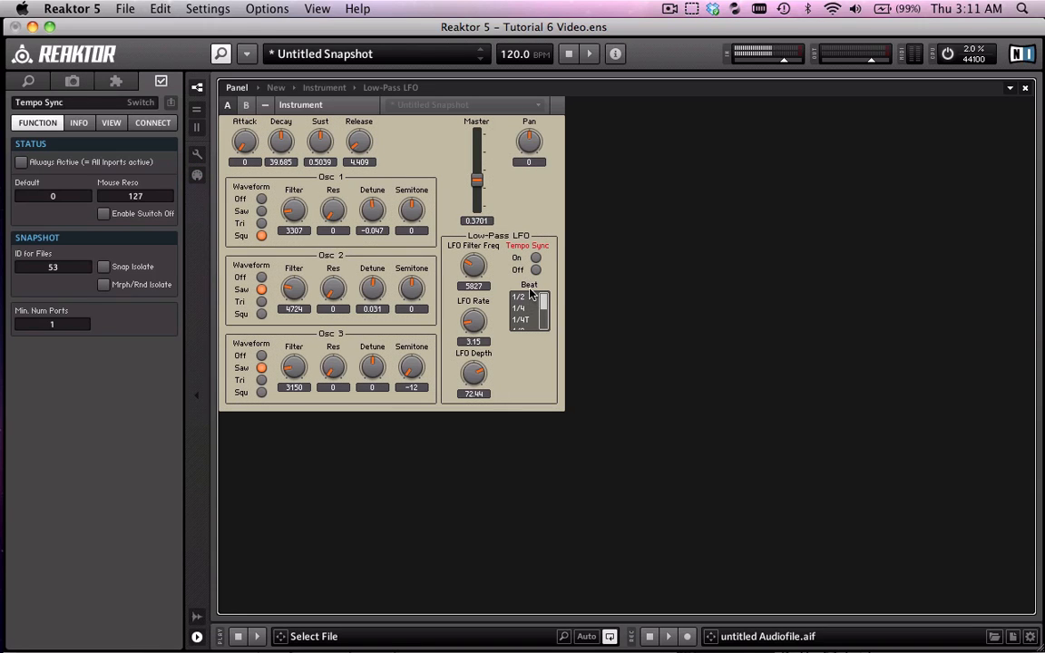
# Set the Beat list's height to 100 pixels, and fine-tune it to 105 pixels.
pyautogui.click(514, 322)
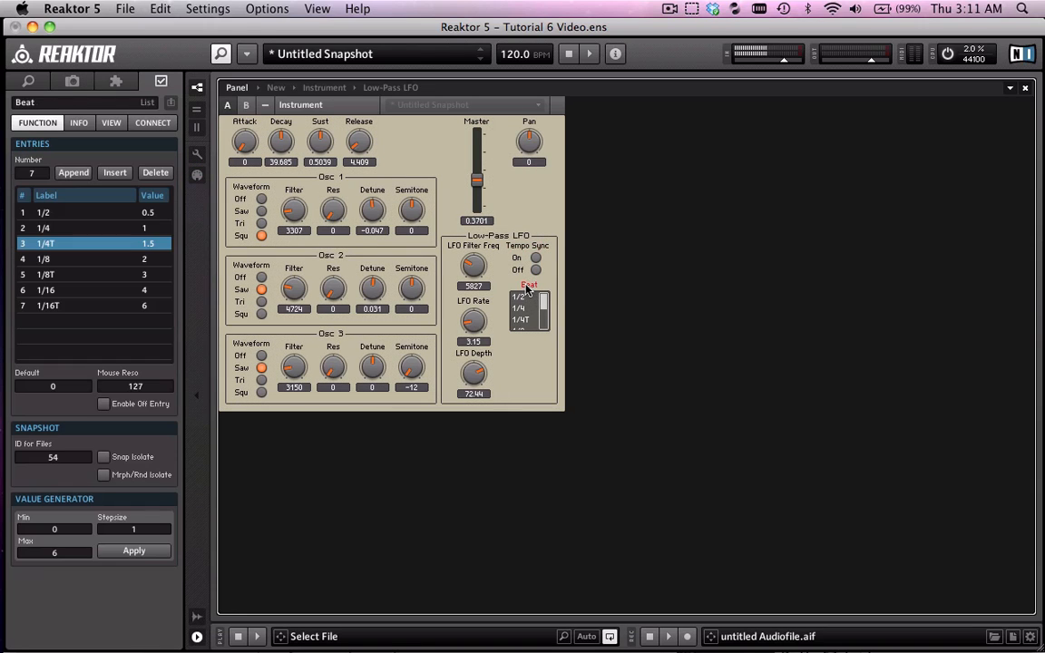
pyautogui.click(109, 125)
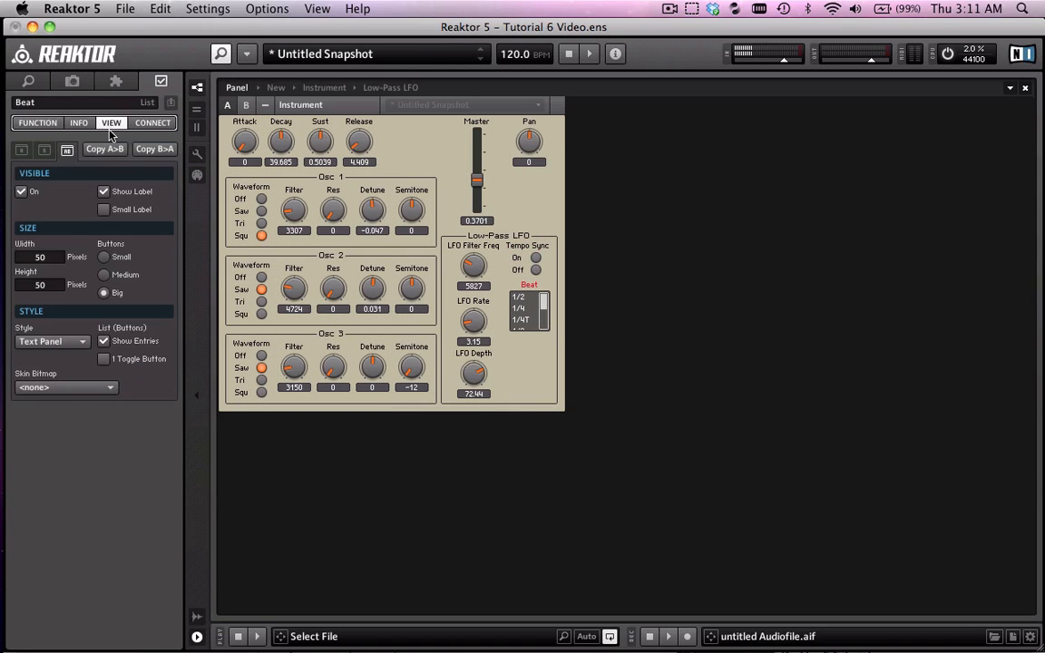
pyautogui.click(50, 285)
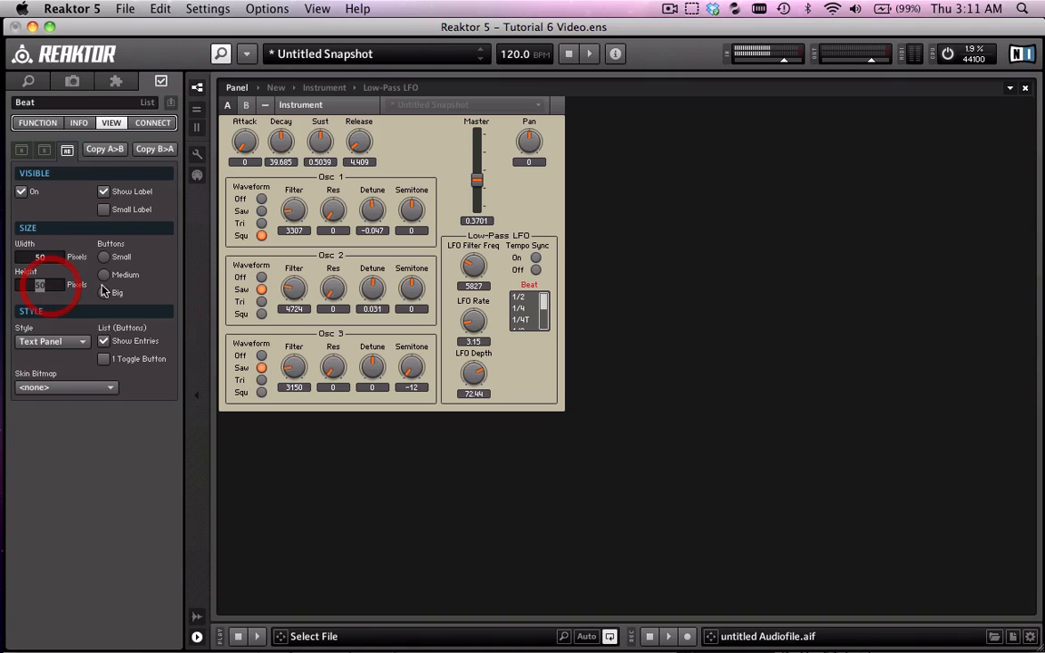
pyautogui.write('100')
pyautogui.press('Return')
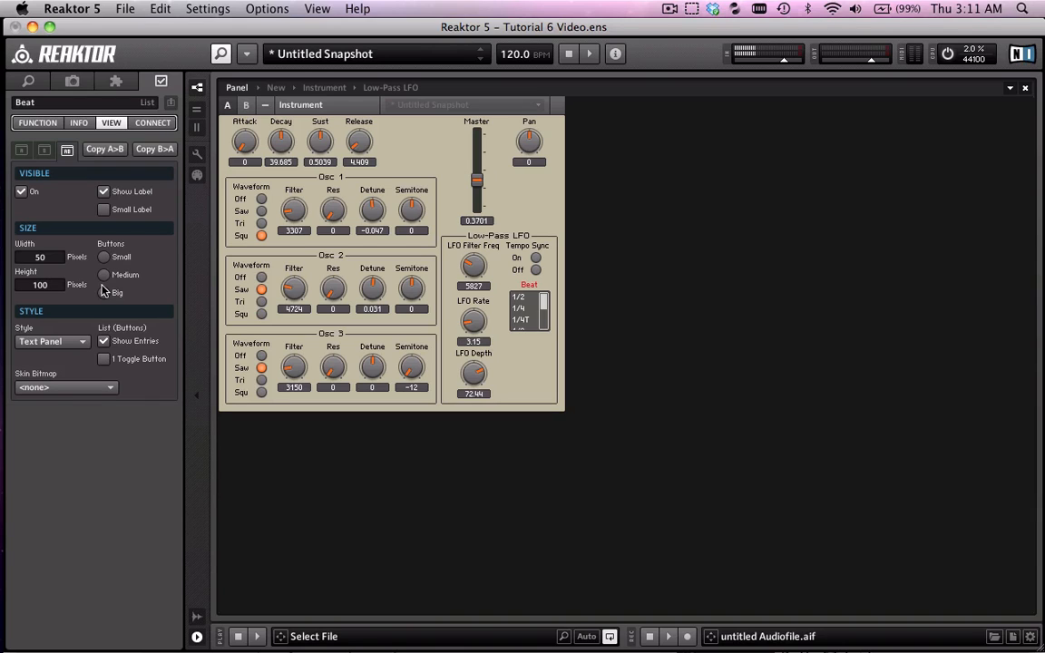
pyautogui.press('Return')
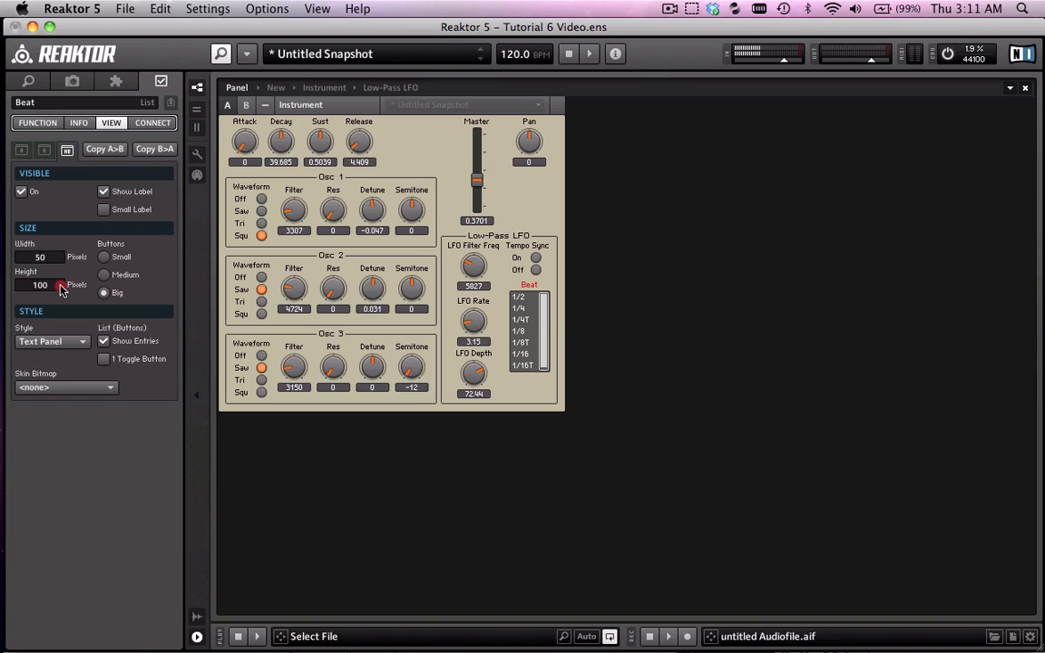
pyautogui.write('105')
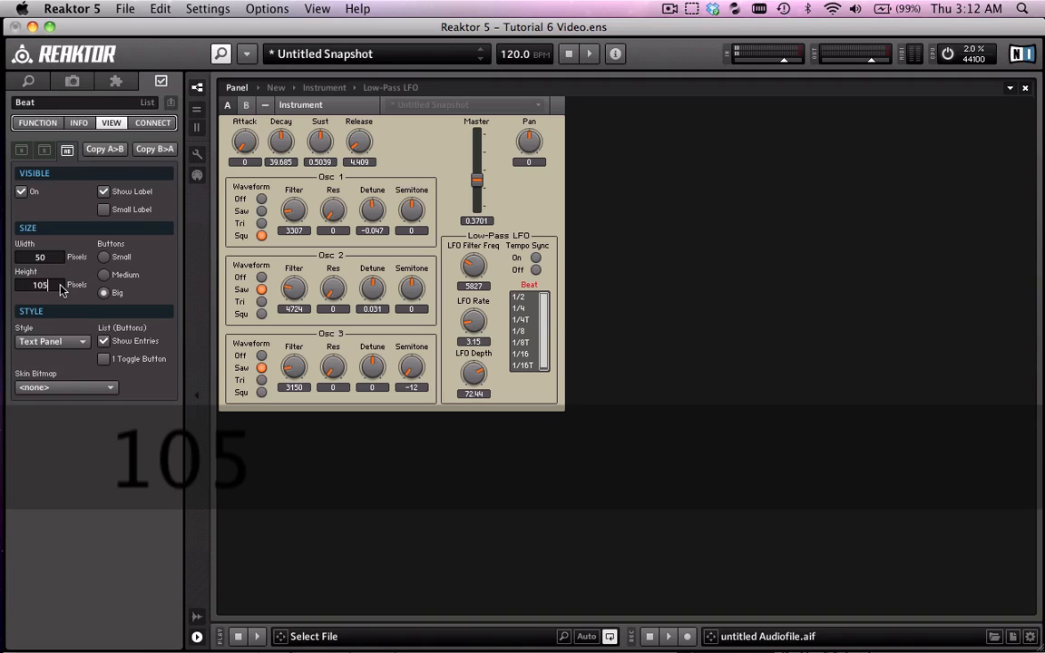
pyautogui.press('Return')
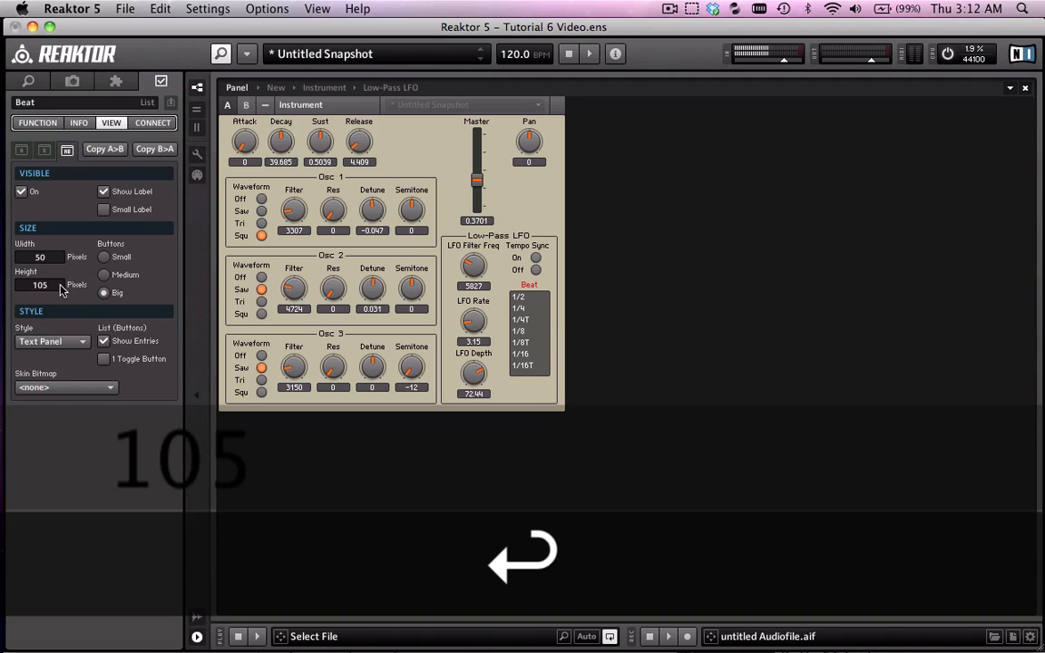
# Try out several note values in the enlarged Beat list and finish on 1/2.
pyautogui.click(519, 308)
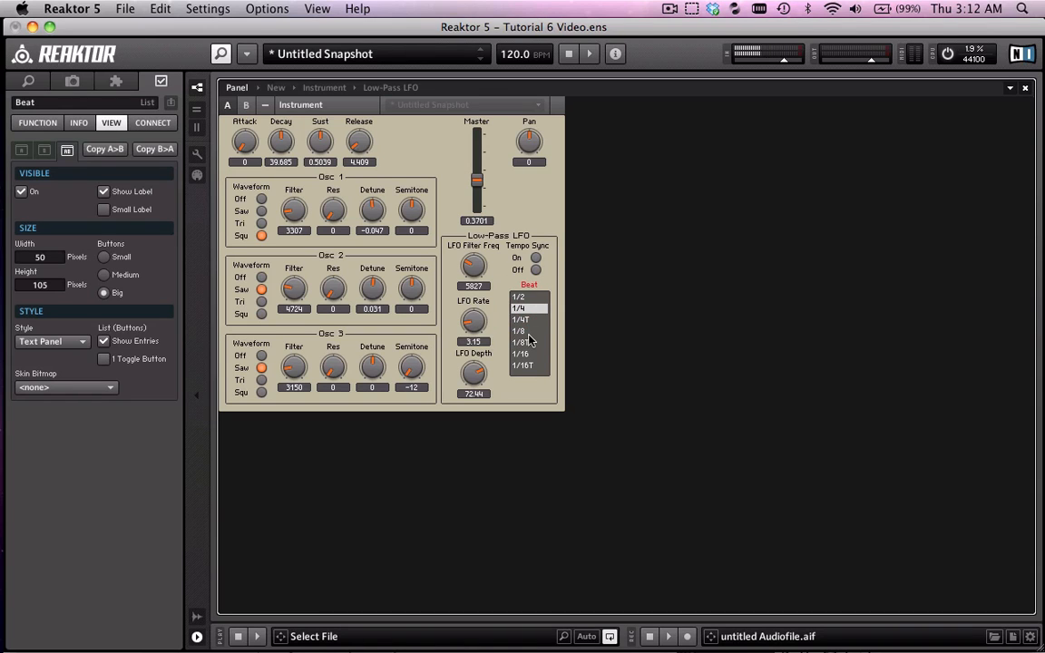
pyautogui.click(530, 341)
pyautogui.click(529, 332)
pyautogui.click(525, 299)
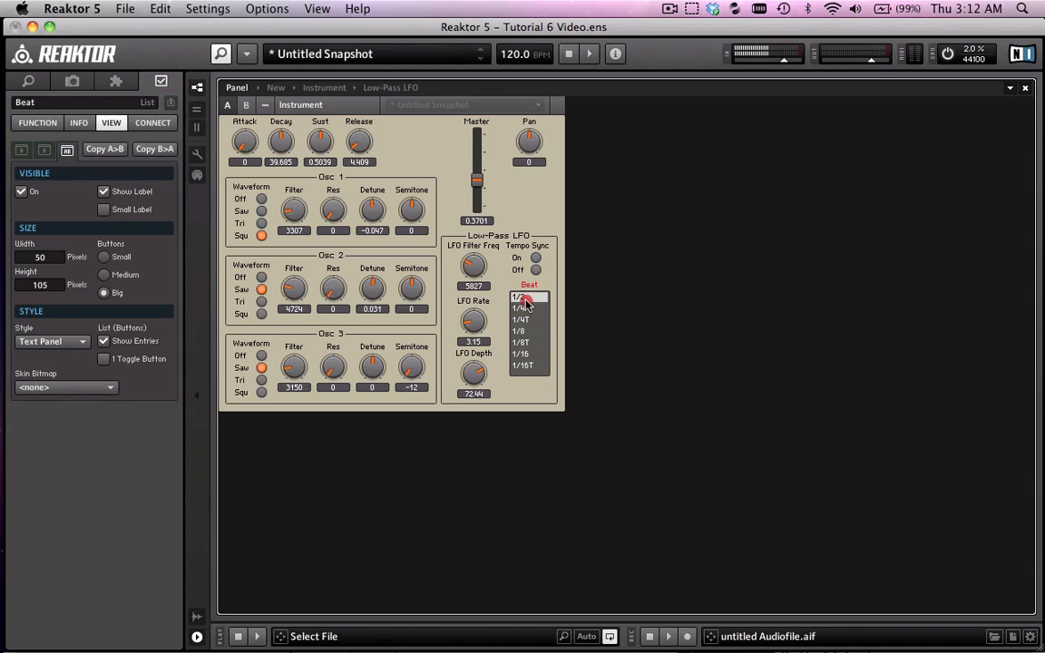
pyautogui.click(531, 344)
pyautogui.click(530, 355)
pyautogui.click(531, 365)
pyautogui.click(527, 298)
# Look over the Low-Pass LFO macro's structure with its renamed Tempo Sync switch and return to the instrument's panel.
pyautogui.doubleClick(646, 281)
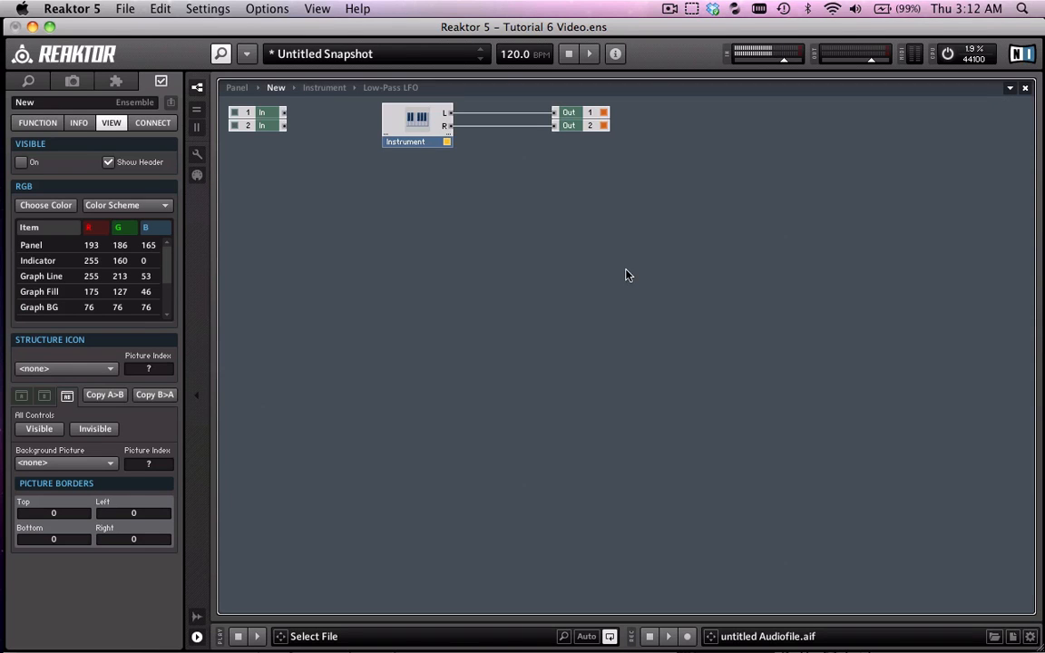
pyautogui.doubleClick(412, 118)
pyautogui.doubleClick(655, 200)
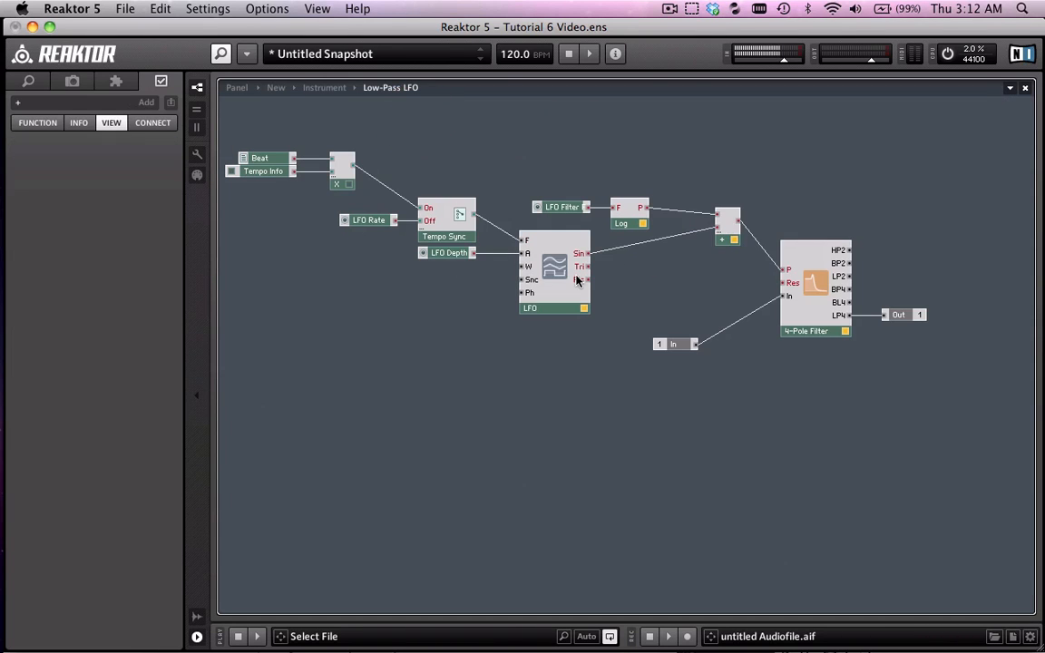
pyautogui.click(440, 288)
pyautogui.doubleClick(444, 293)
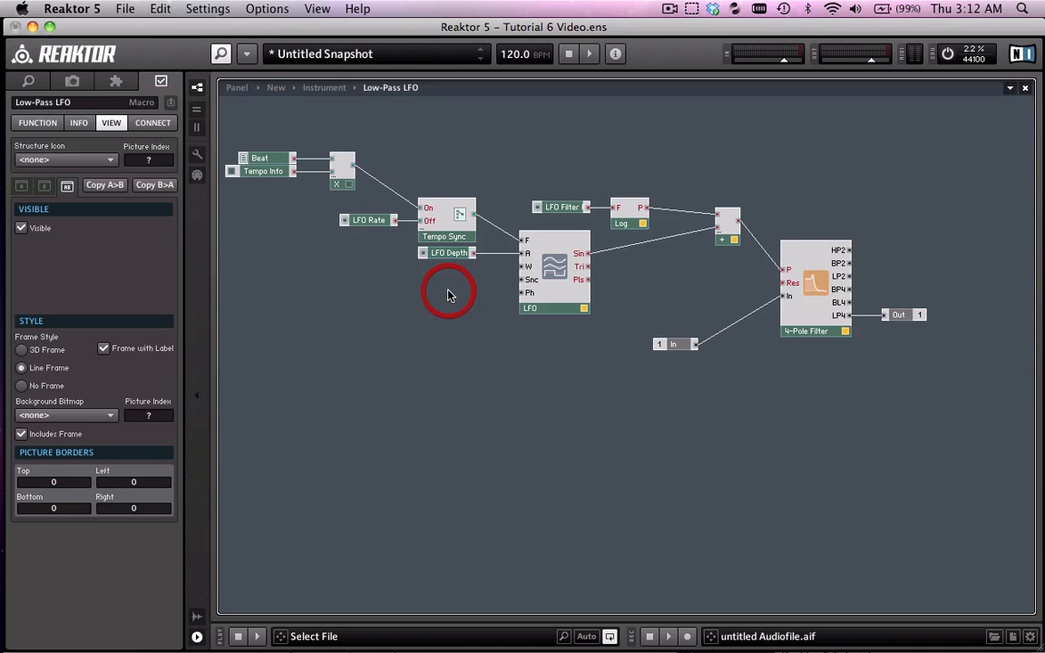
pyautogui.doubleClick(451, 292)
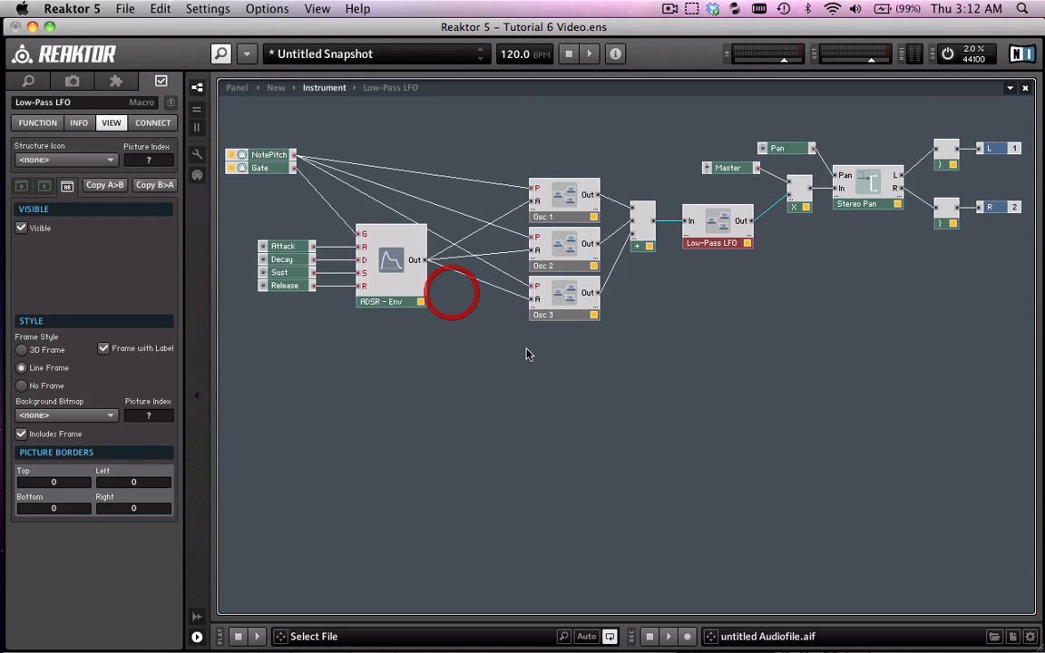
pyautogui.click(526, 348)
pyautogui.click(240, 87)
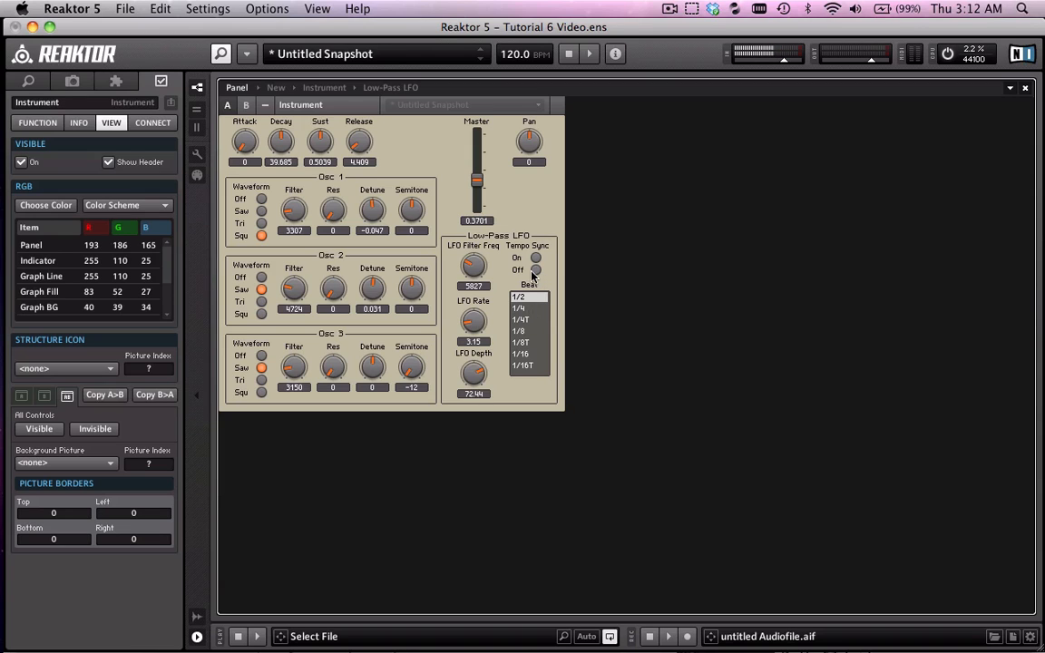
# Set Beat to 1/4 with Tempo Sync on and play a test note.
pyautogui.click(529, 309)
pyautogui.click(535, 262)
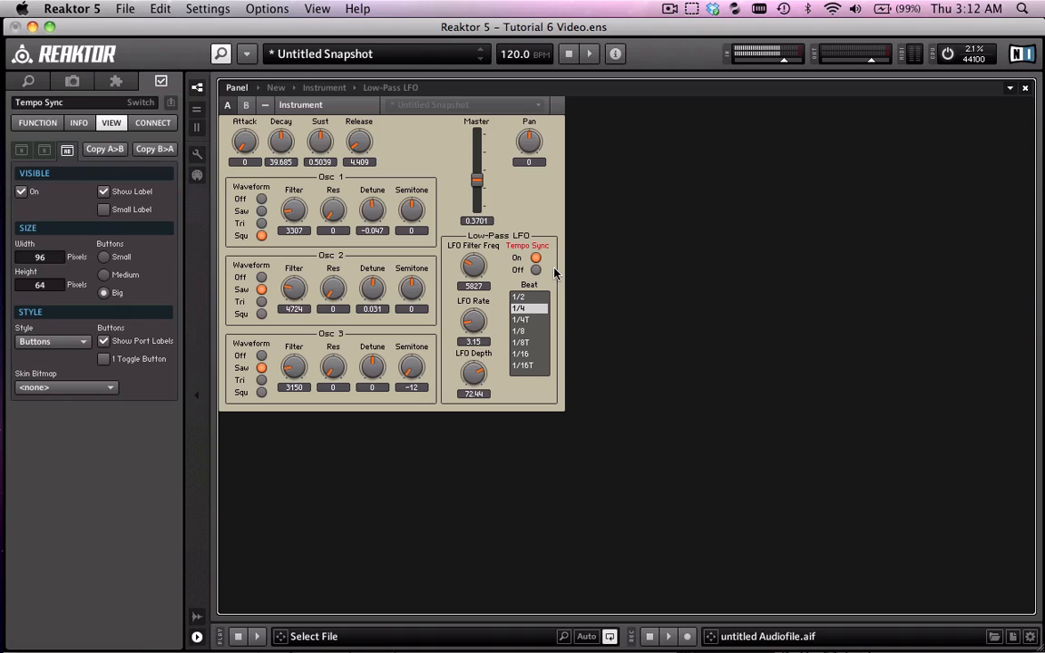
pyautogui.press('z')
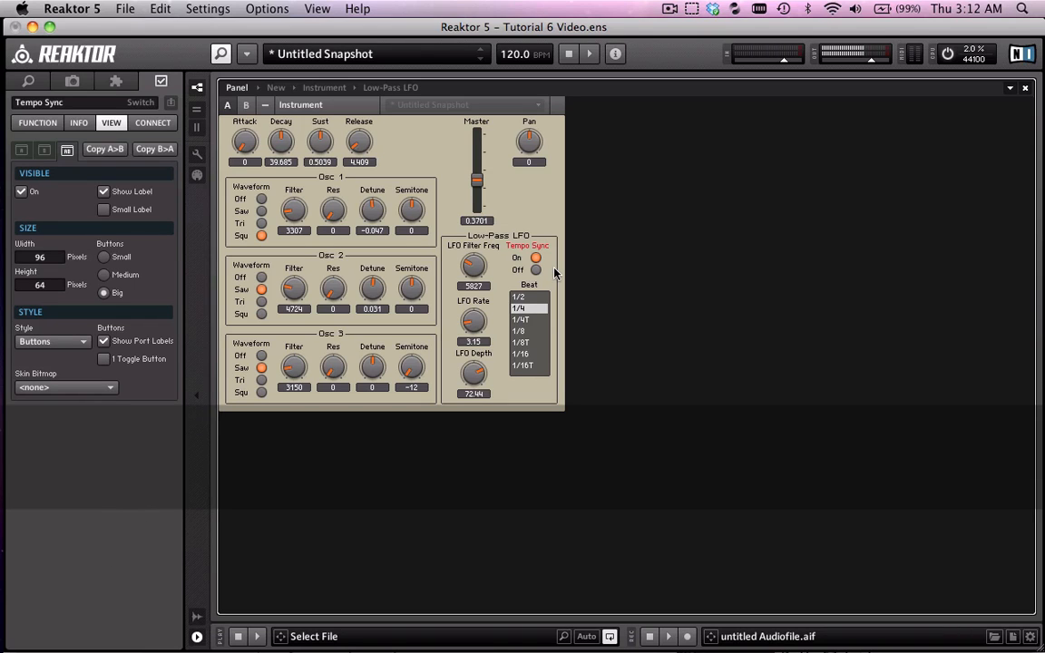
# Raise LFO Rate to 4.567 and turn Tempo Sync off.
pyautogui.moveTo(473, 319)
pyautogui.mouseDown()
pyautogui.moveTo(475, 303)
pyautogui.moveTo(481, 349)
pyautogui.moveTo(473, 331)
pyautogui.mouseUp()
pyautogui.click(535, 270)
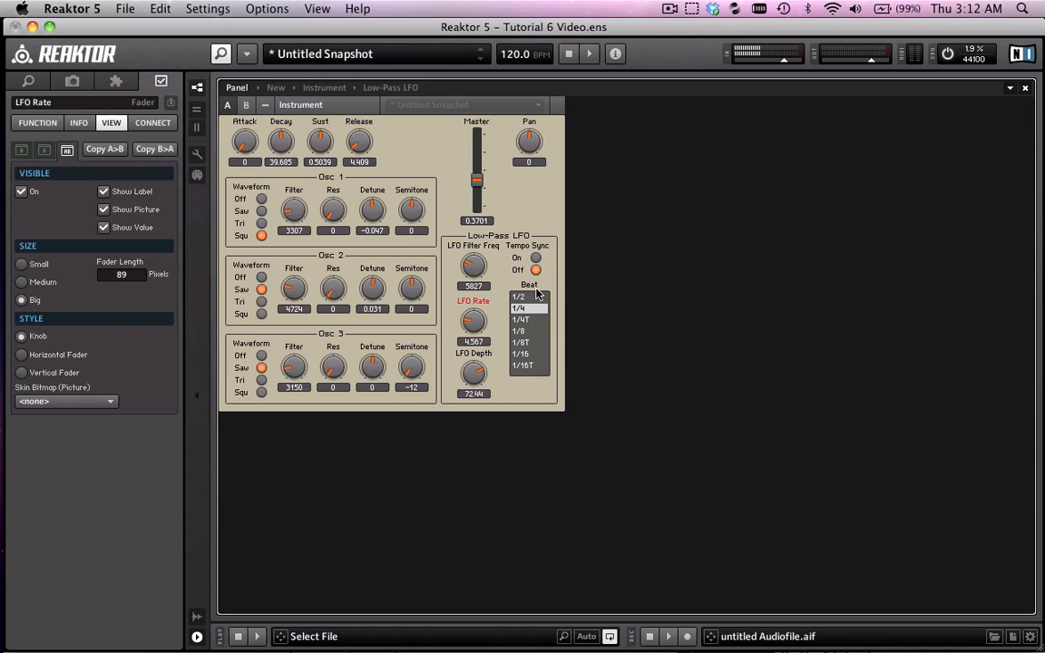
# Turn Tempo Sync back on and play test notes with Beat at 1/4 and at 1/8.
pyautogui.click(535, 258)
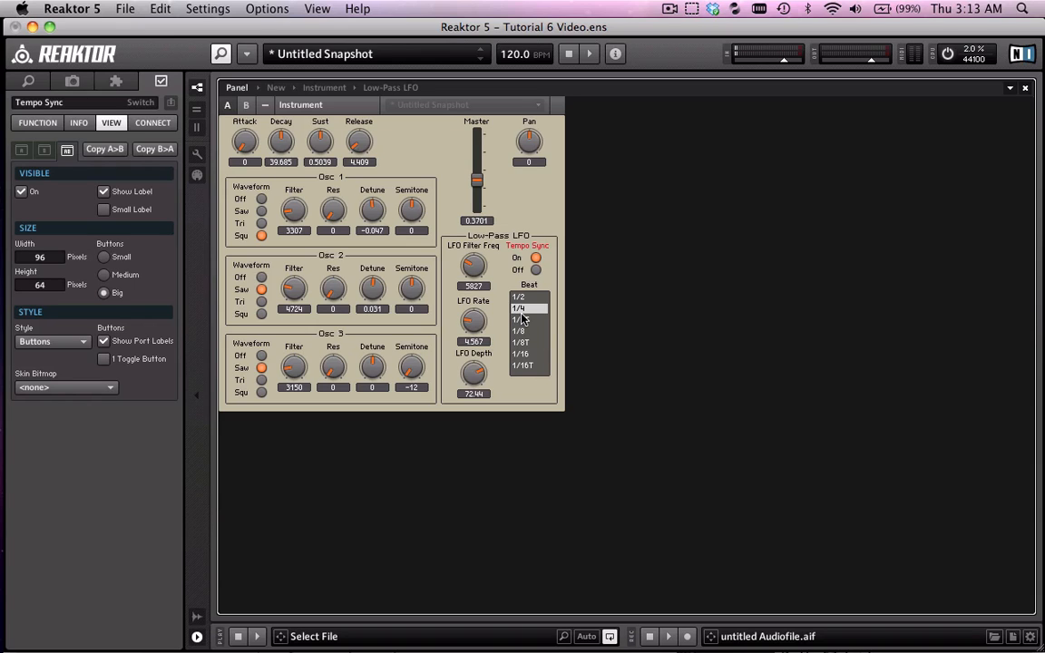
pyautogui.press('z')
pyautogui.click(529, 331)
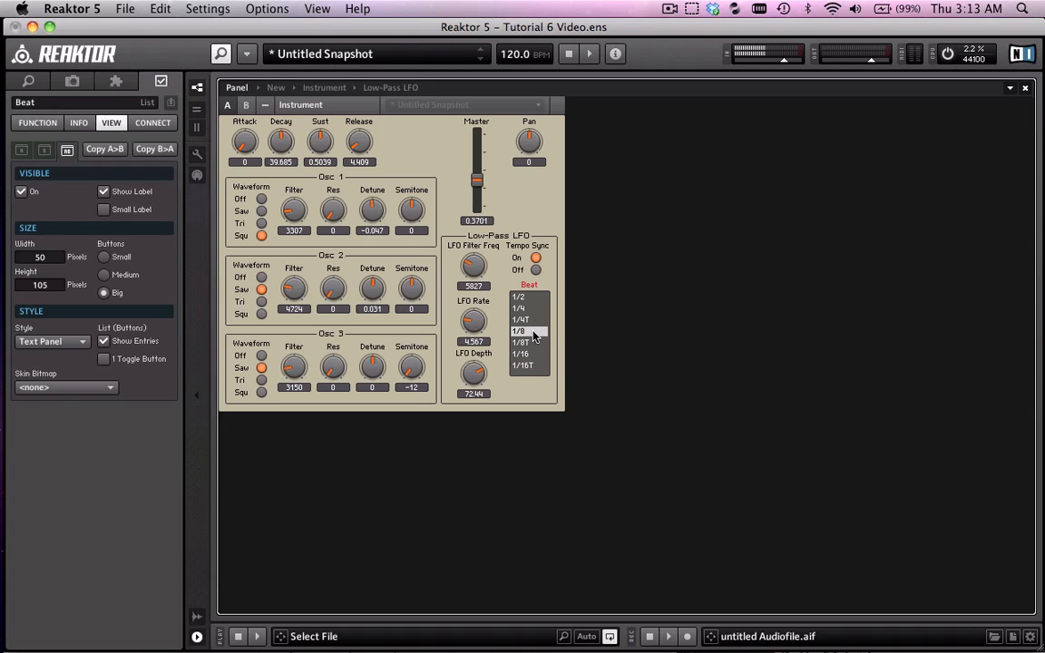
pyautogui.press('z')
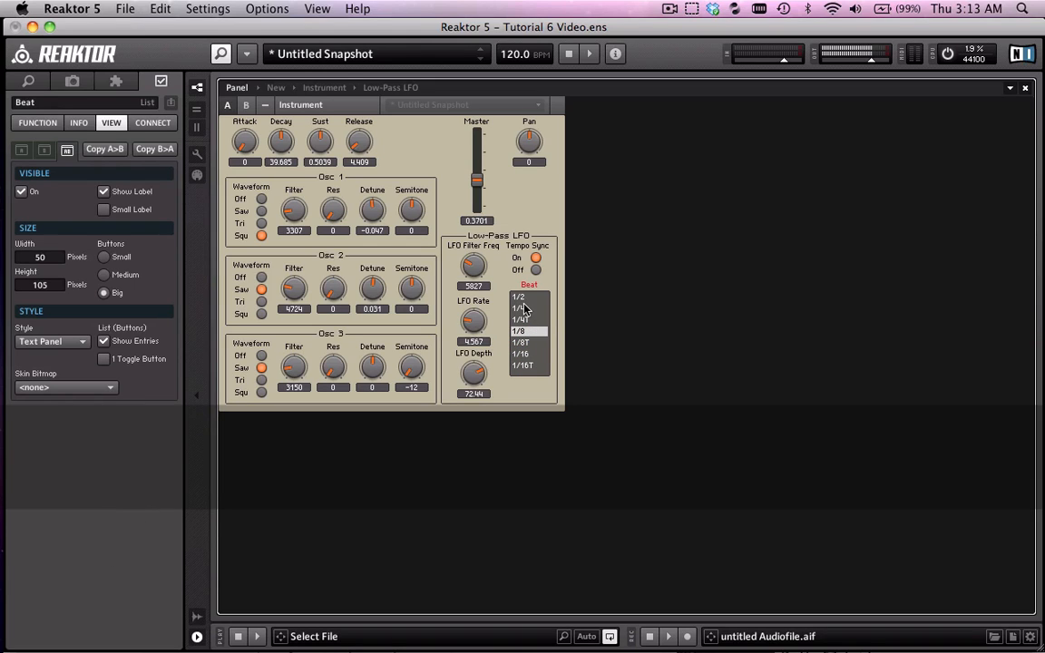
# Audition the Beat values from 1/4 through 1/16T and 1/2 while playing notes, ending on 1/16.
pyautogui.click(524, 307)
pyautogui.click(525, 320)
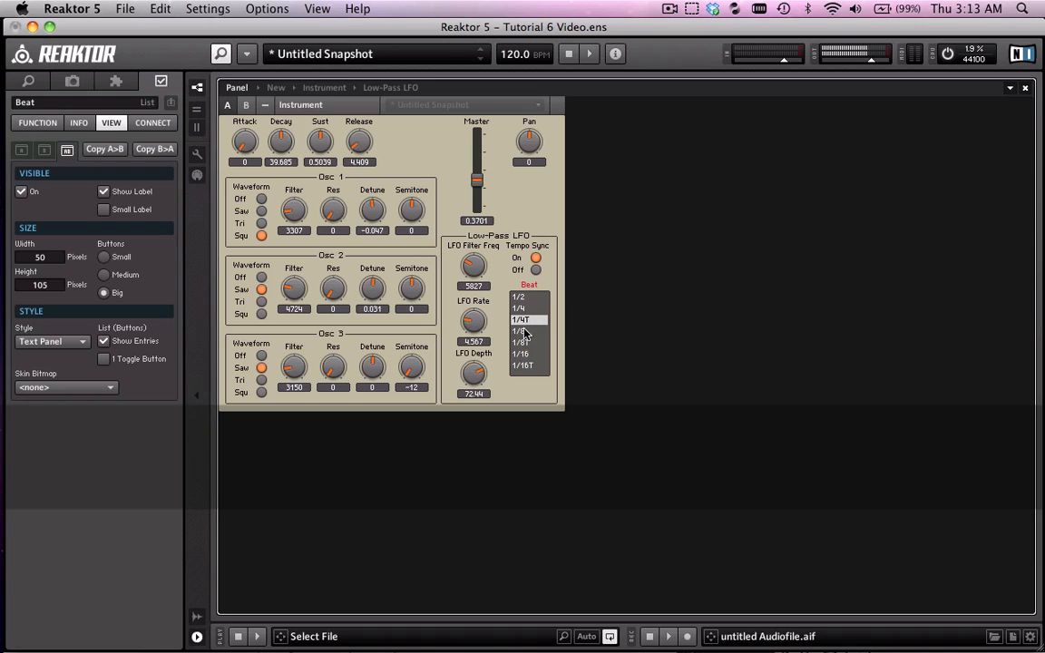
pyautogui.click(524, 332)
pyautogui.click(526, 343)
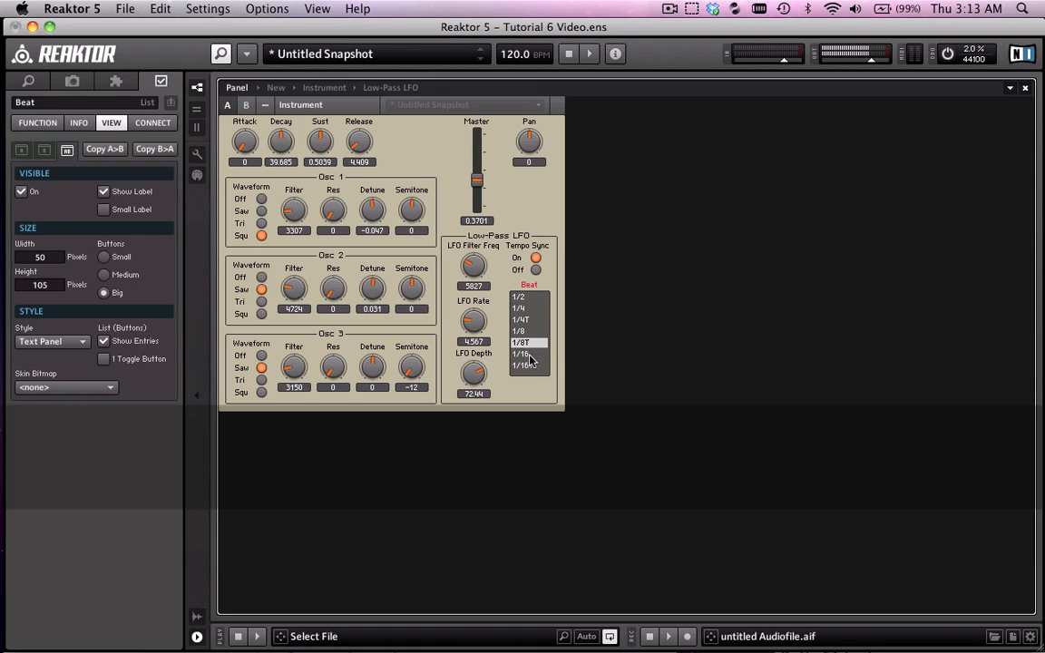
pyautogui.click(526, 353)
pyautogui.click(525, 366)
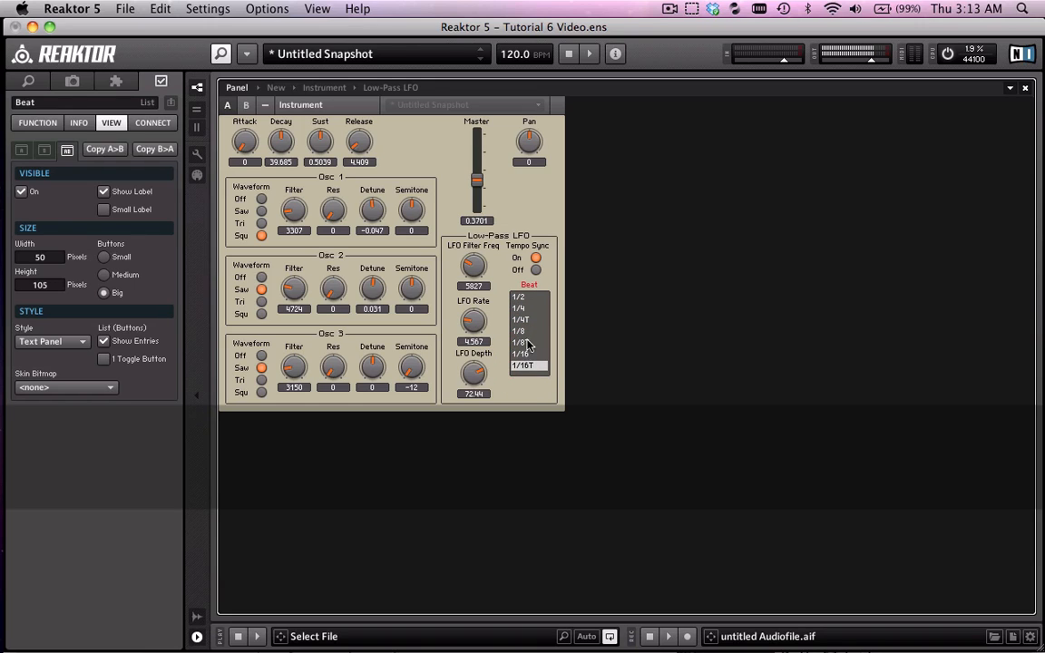
pyautogui.click(524, 298)
pyautogui.press('z')
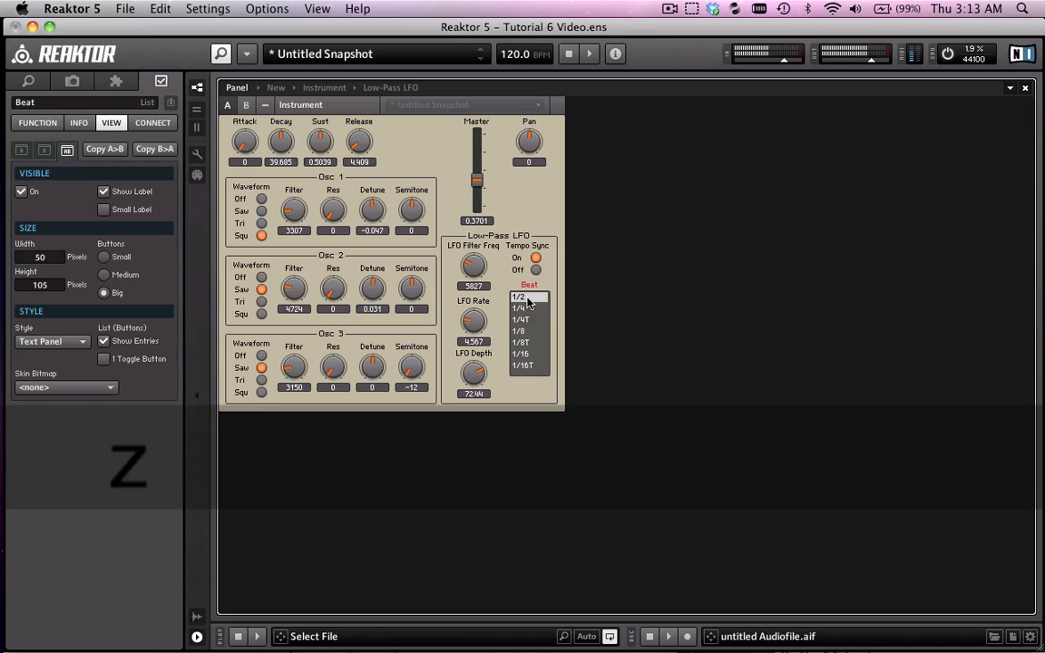
pyautogui.click(524, 354)
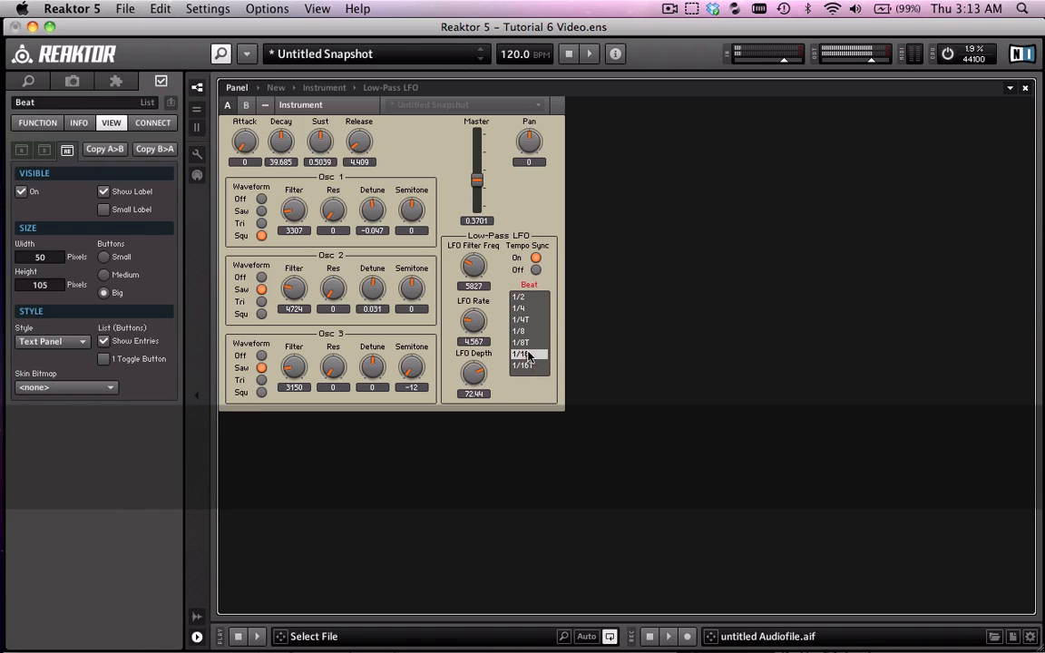
# Audition the Beat list at 1/2 and 1/8, then return it to 1/16.
pyautogui.click(525, 297)
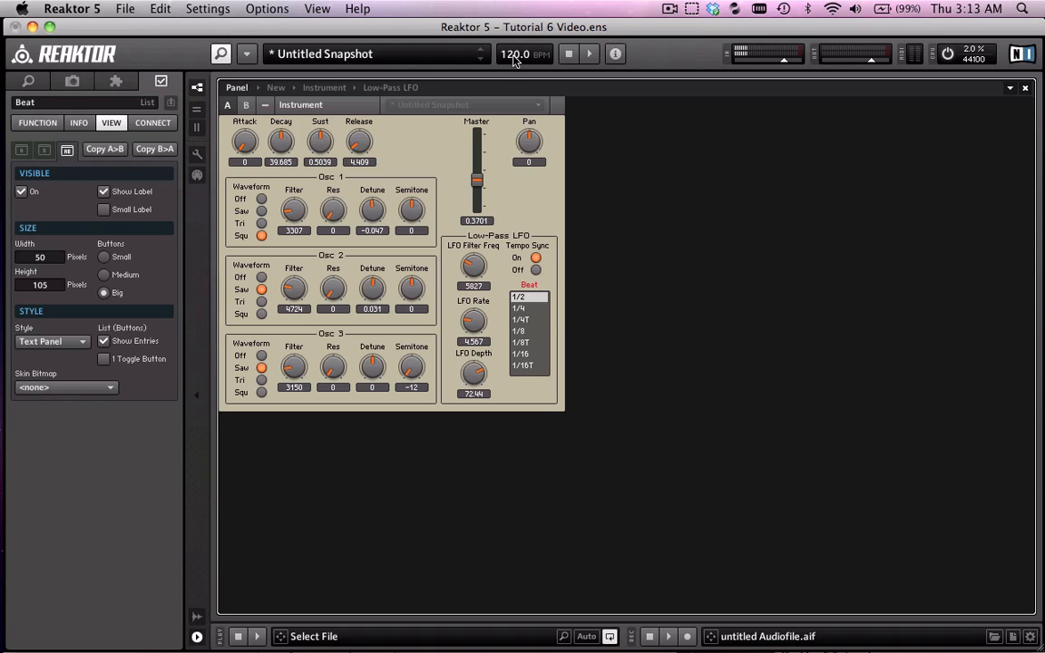
pyautogui.click(520, 335)
pyautogui.click(527, 353)
pyautogui.moveTo(461, 55); pyautogui.dragTo(539, 56)
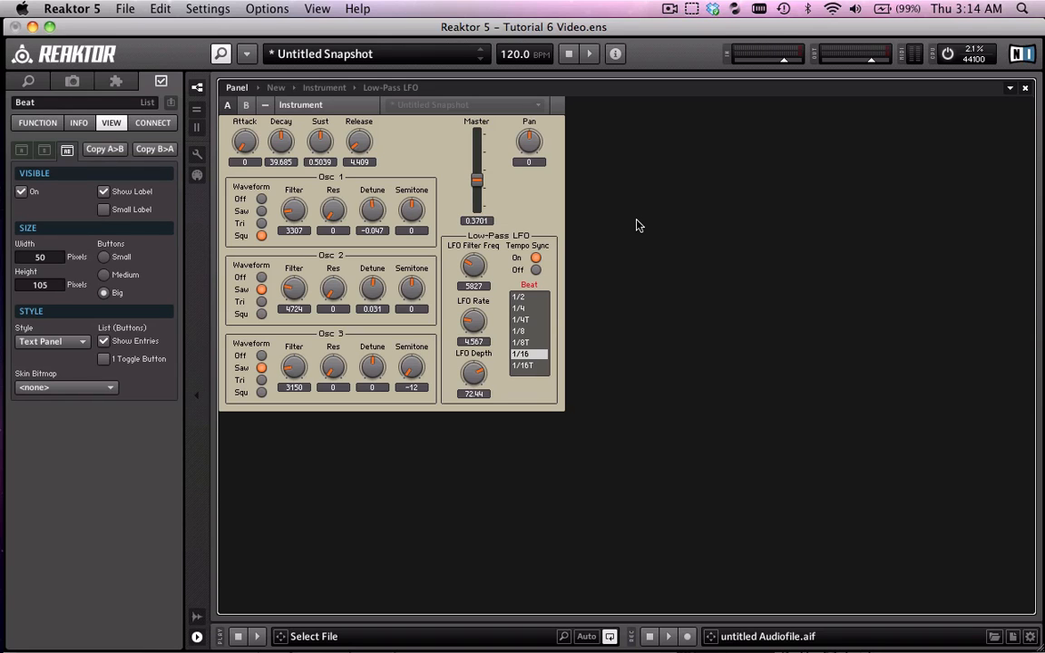
# Open the Low-Pass LFO macro's structure inside the instrument and inspect the LFO module's Snc input.
pyautogui.doubleClick(595, 245)
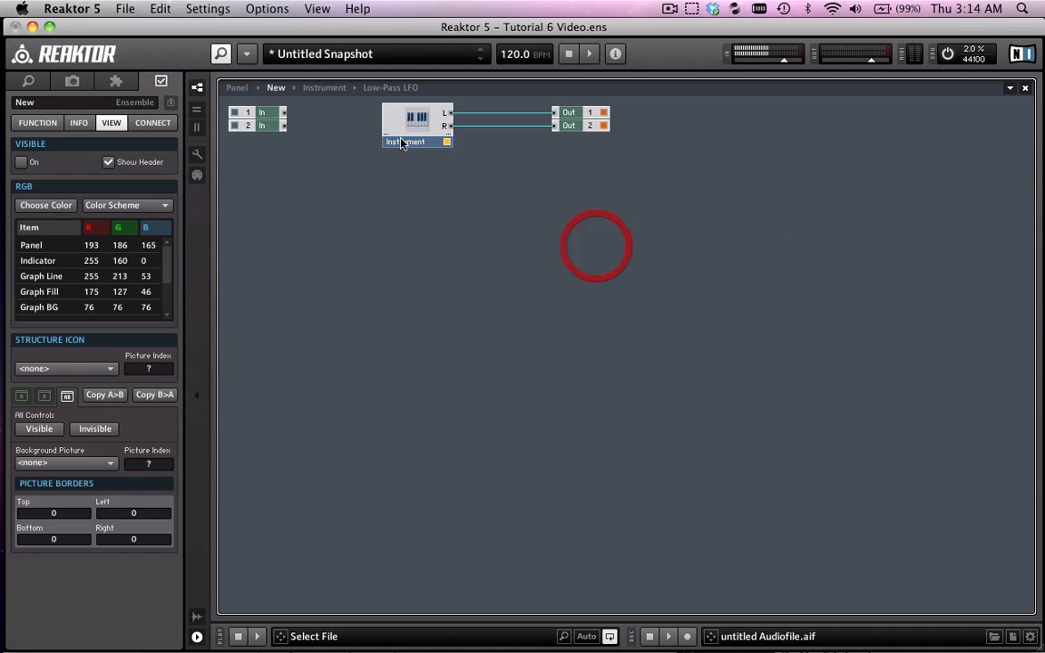
pyautogui.click(419, 123)
pyautogui.click(459, 245)
pyautogui.doubleClick(425, 141)
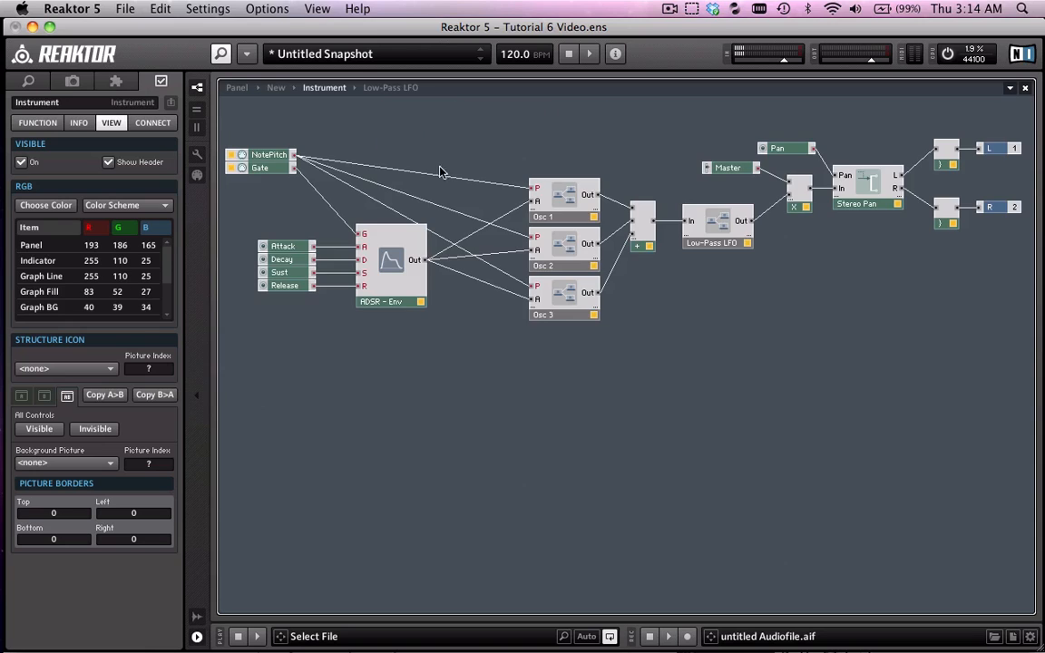
pyautogui.doubleClick(715, 234)
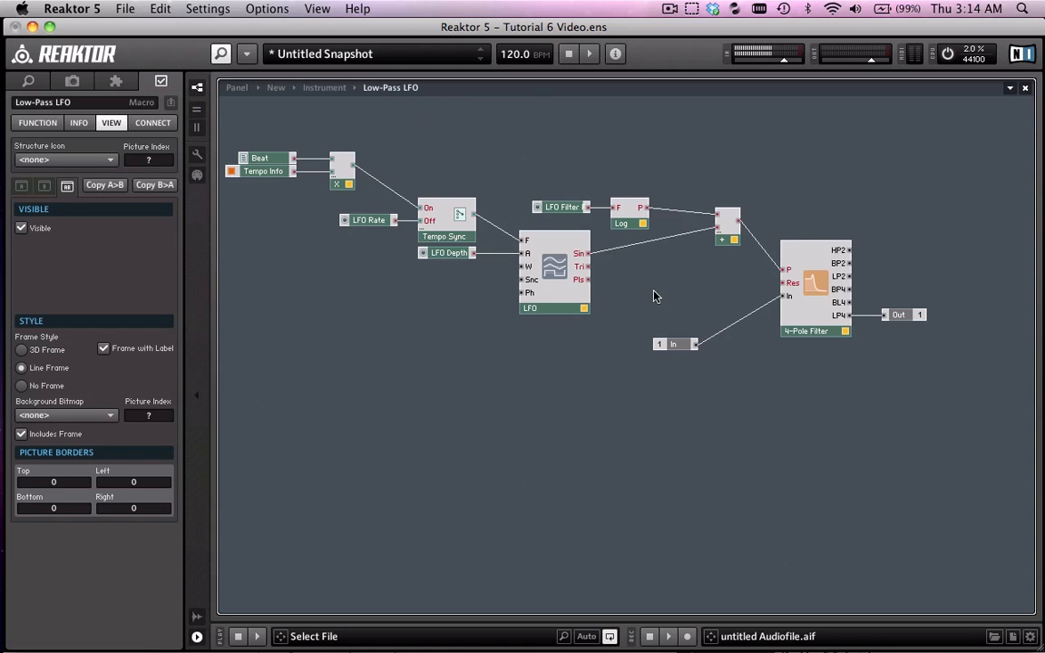
pyautogui.click(556, 274)
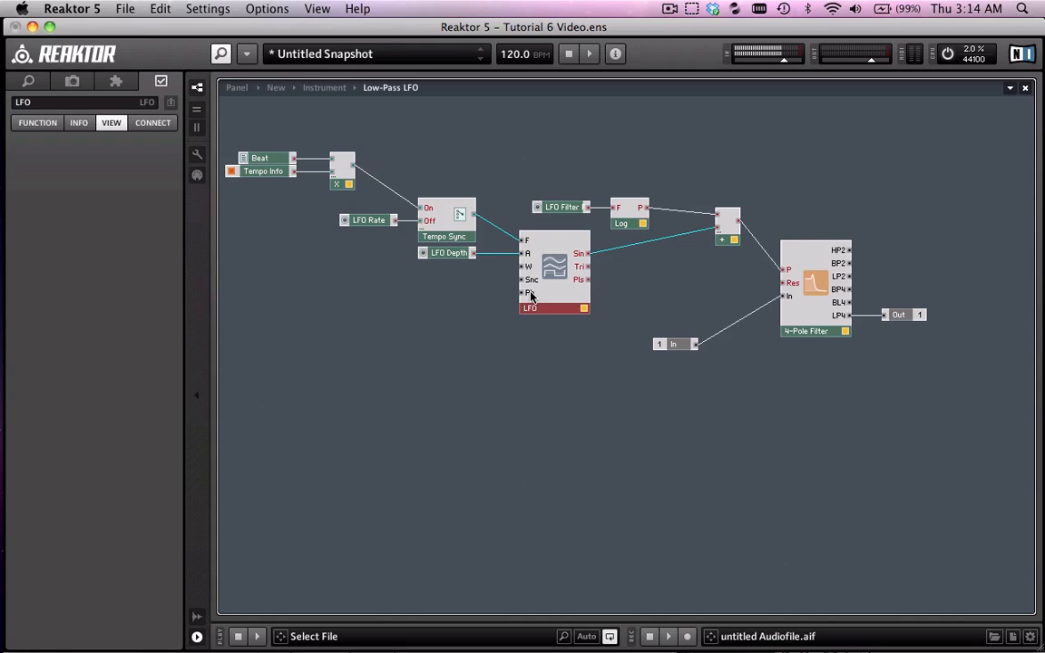
pyautogui.click(531, 282)
pyautogui.click(532, 283)
pyautogui.click(423, 276)
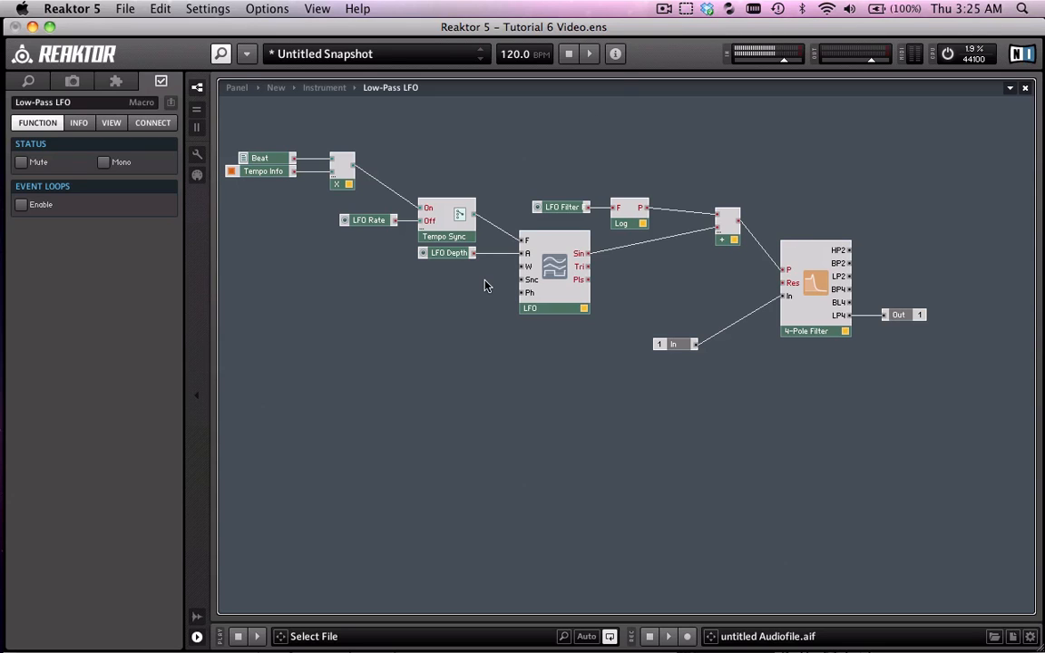
# Add a Switch module below LFO Depth in the Low-Pass LFO structure.
pyautogui.rightClick(410, 302)
pyautogui.moveTo(512, 310)
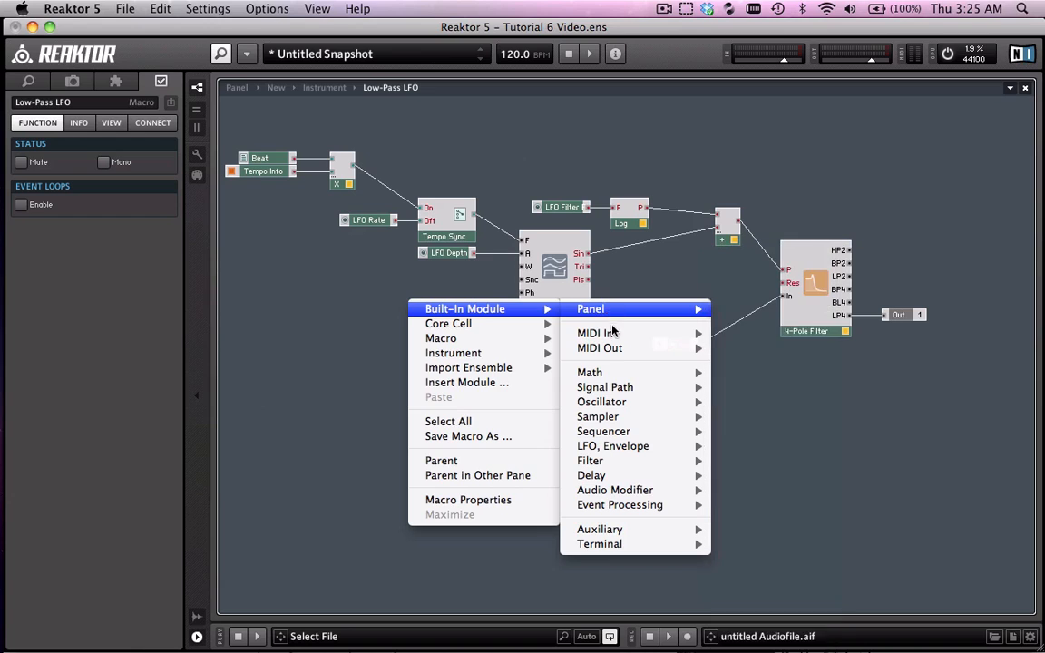
pyautogui.moveTo(613, 313)
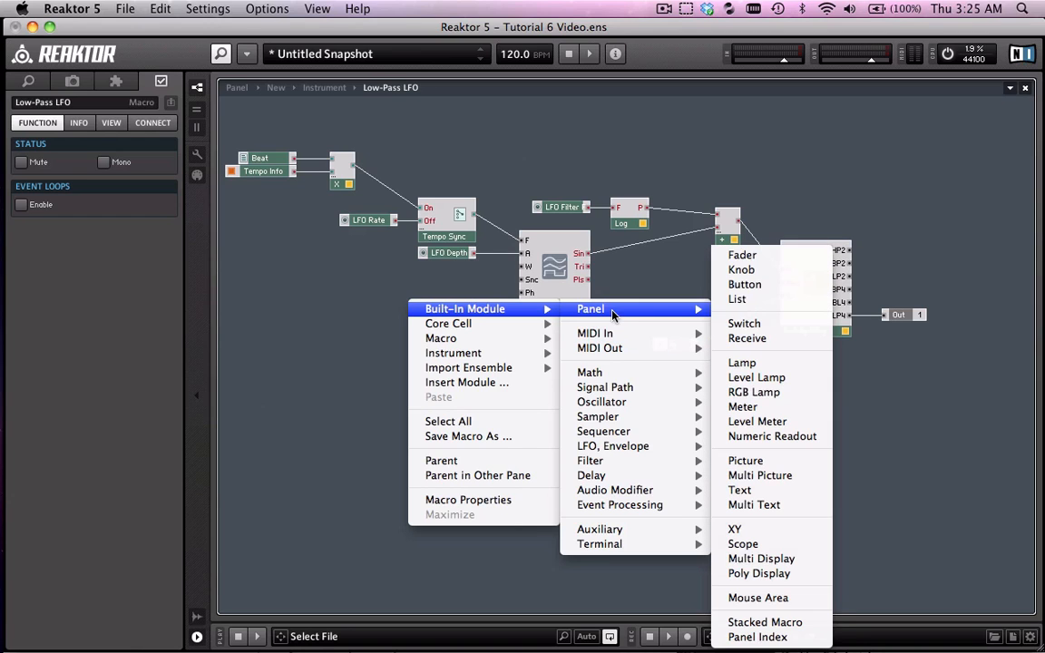
pyautogui.click(737, 322)
pyautogui.moveTo(447, 341); pyautogui.dragTo(454, 342)
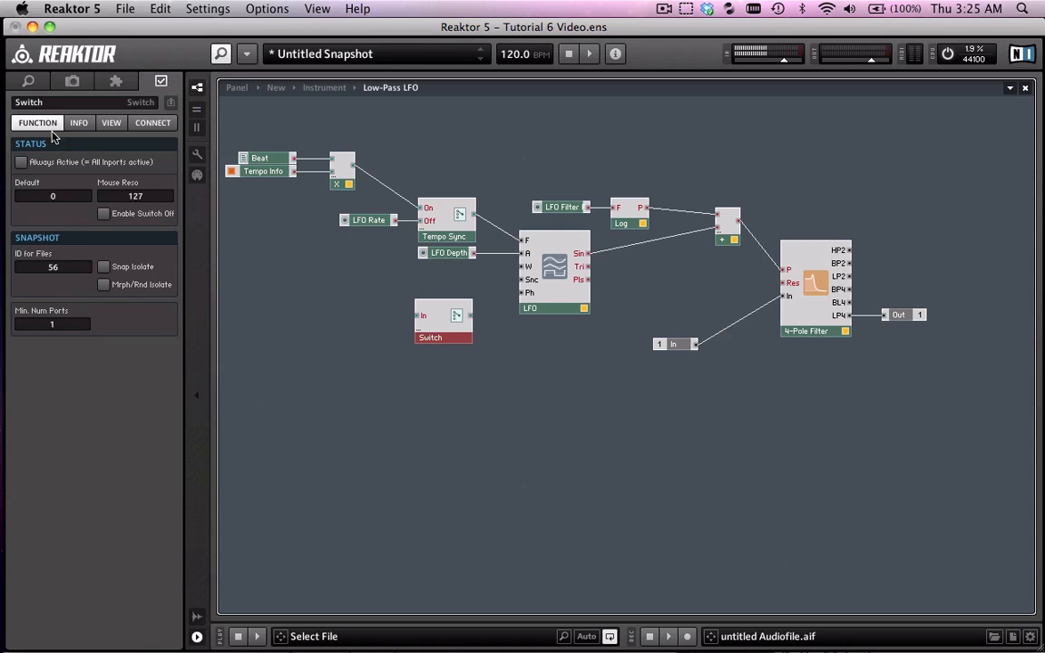
# Rename the new switch Reset and wire its output to the LFO module's Snc input.
pyautogui.click(51, 106)
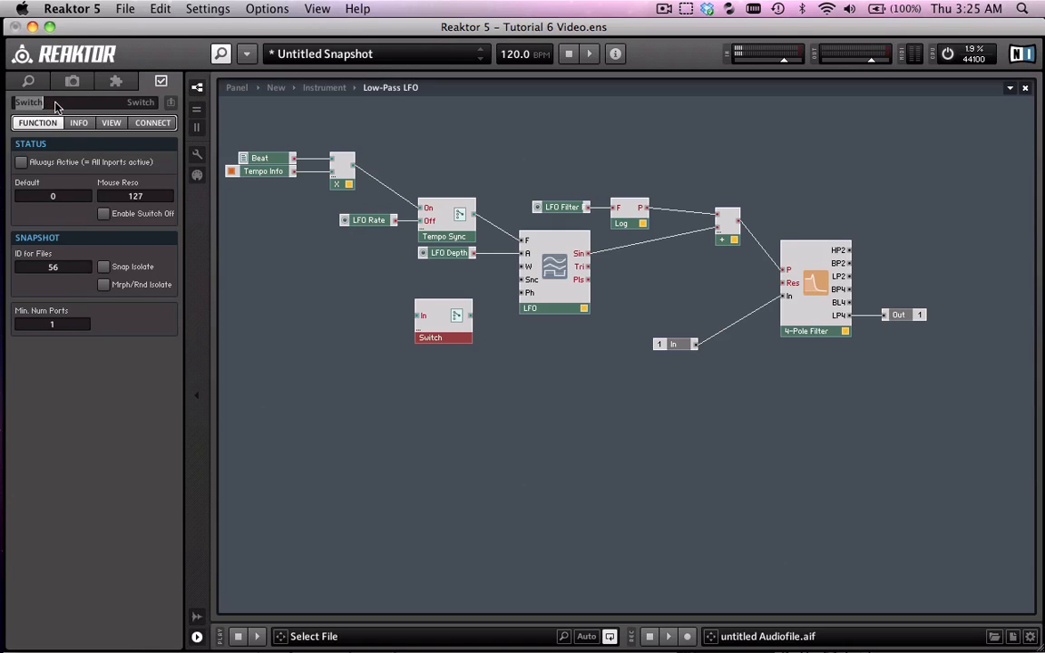
pyautogui.write('Reset')
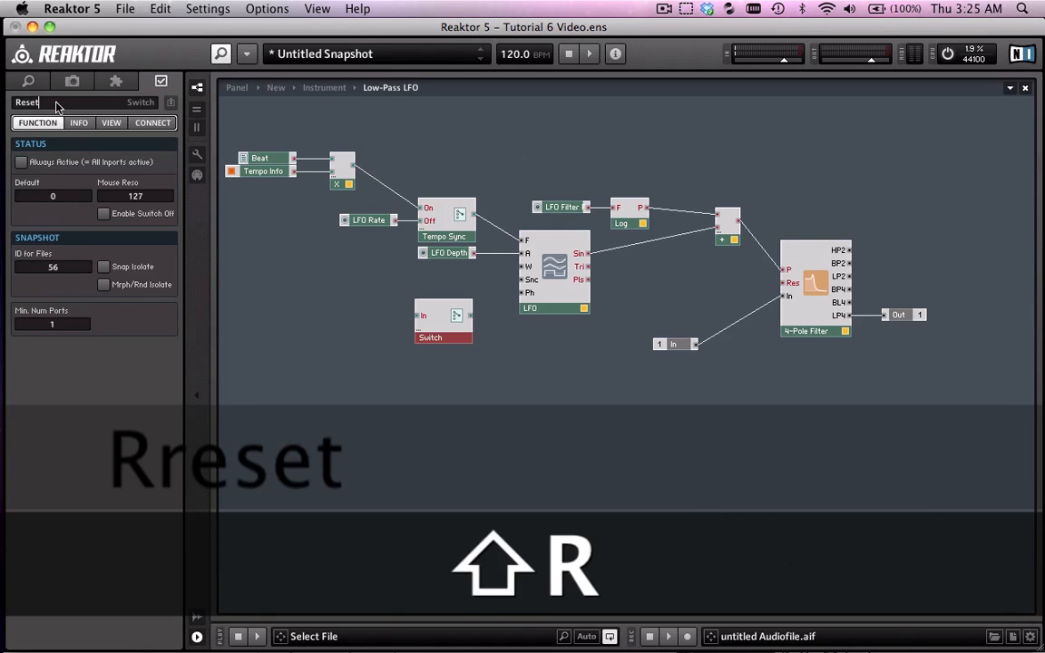
pyautogui.press('Return')
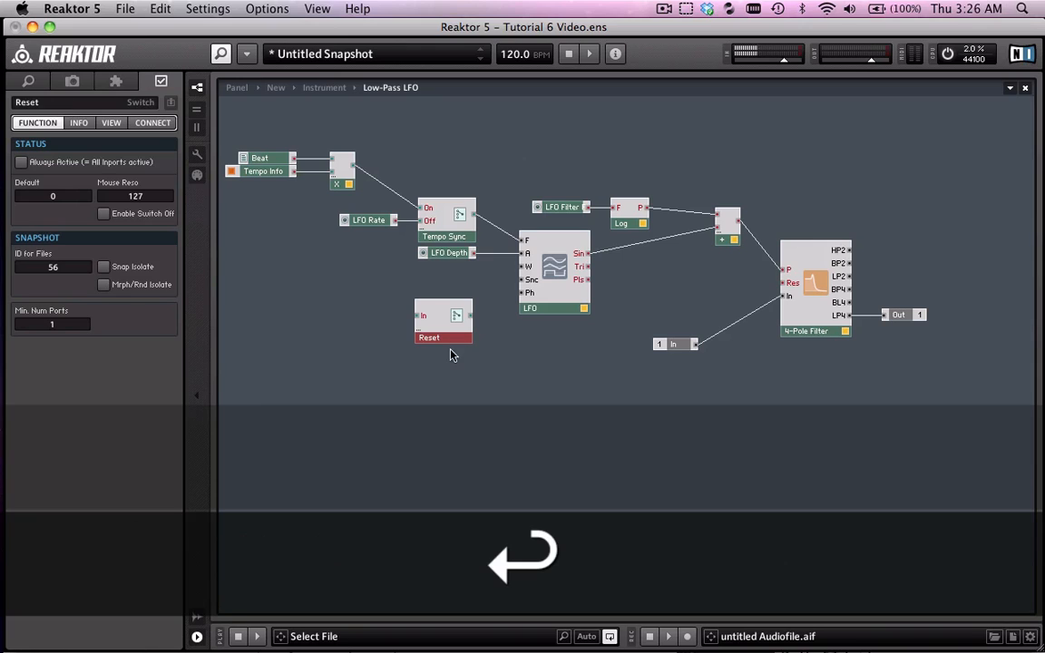
pyautogui.moveTo(434, 341); pyautogui.dragTo(436, 324)
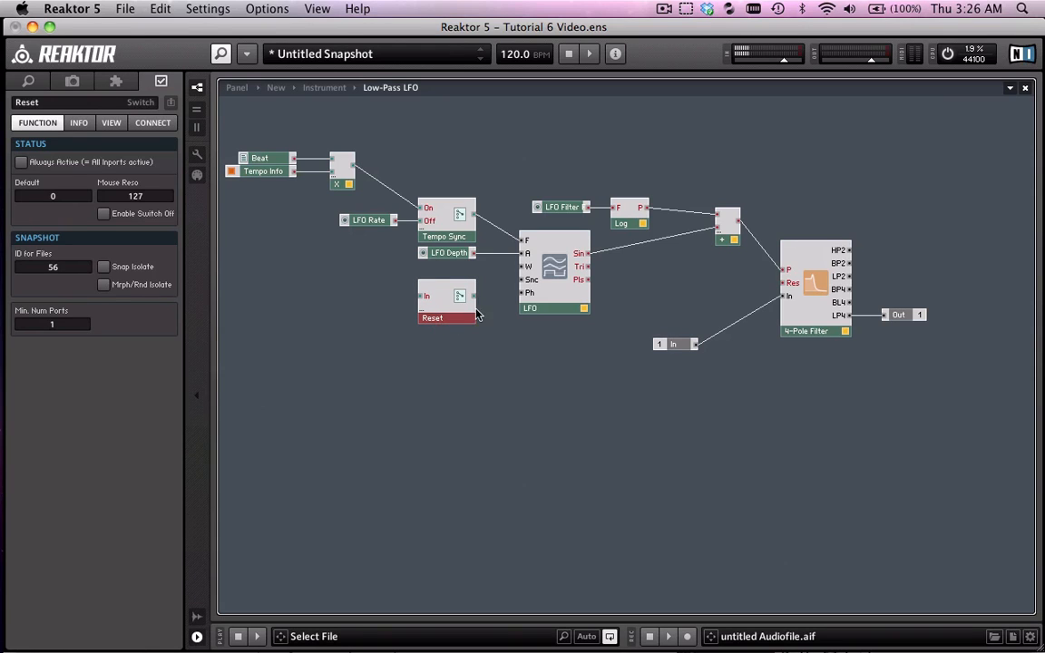
pyautogui.moveTo(478, 299); pyautogui.dragTo(522, 279)
# Add a Constant module with value 0 beside the Reset switch and wire it to the switch's input.
pyautogui.rightClick(351, 297)
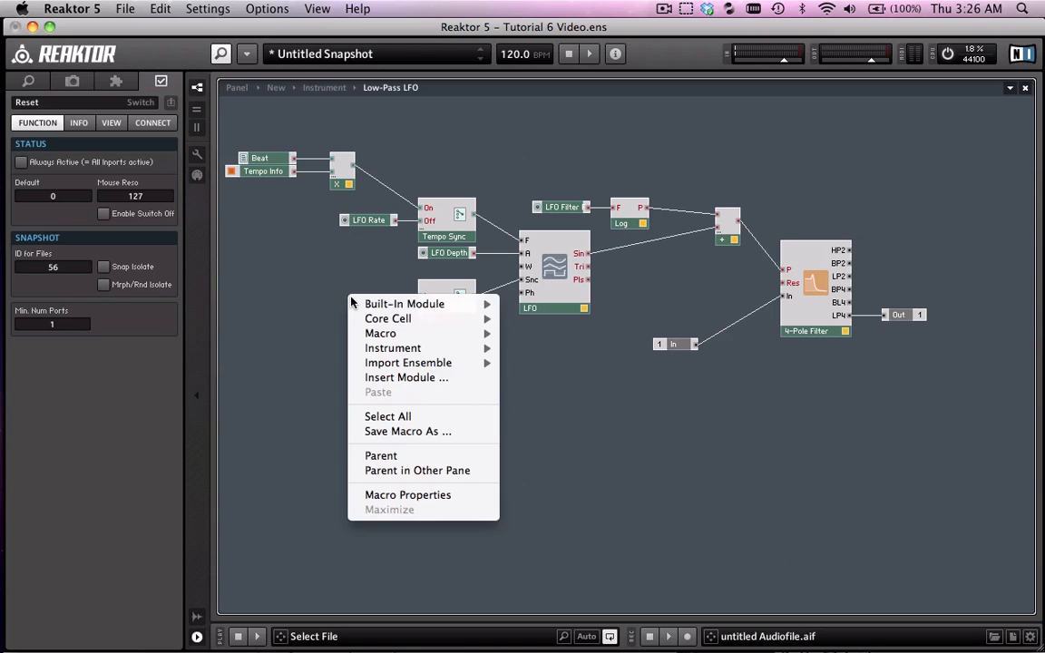
pyautogui.moveTo(403, 304)
pyautogui.moveTo(555, 306)
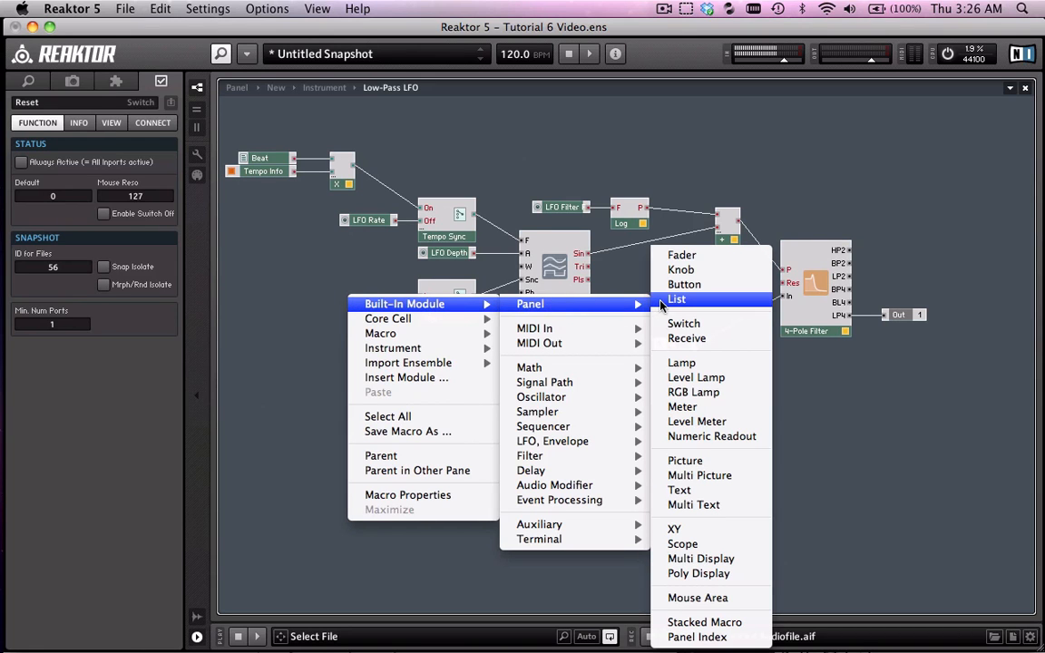
pyautogui.moveTo(554, 367)
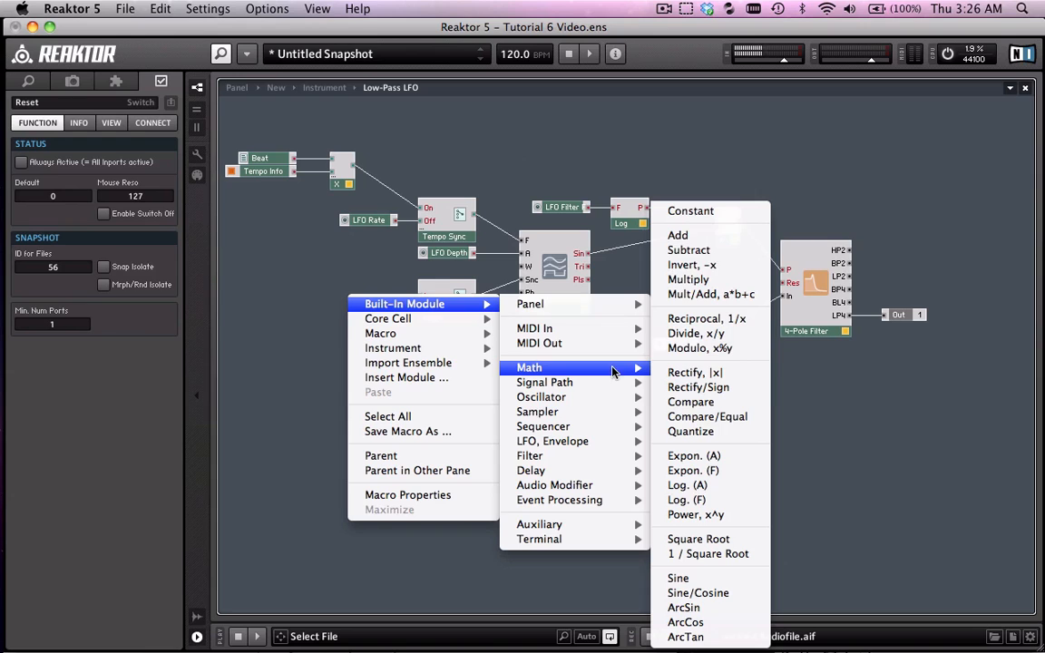
pyautogui.click(691, 211)
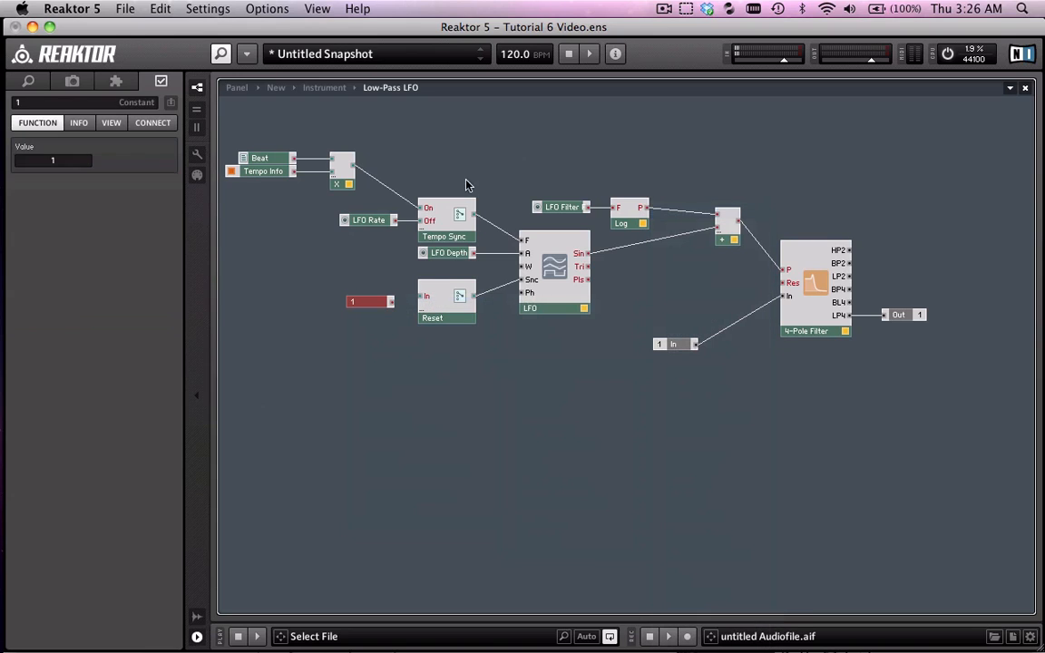
pyautogui.click(63, 107)
pyautogui.write('0')
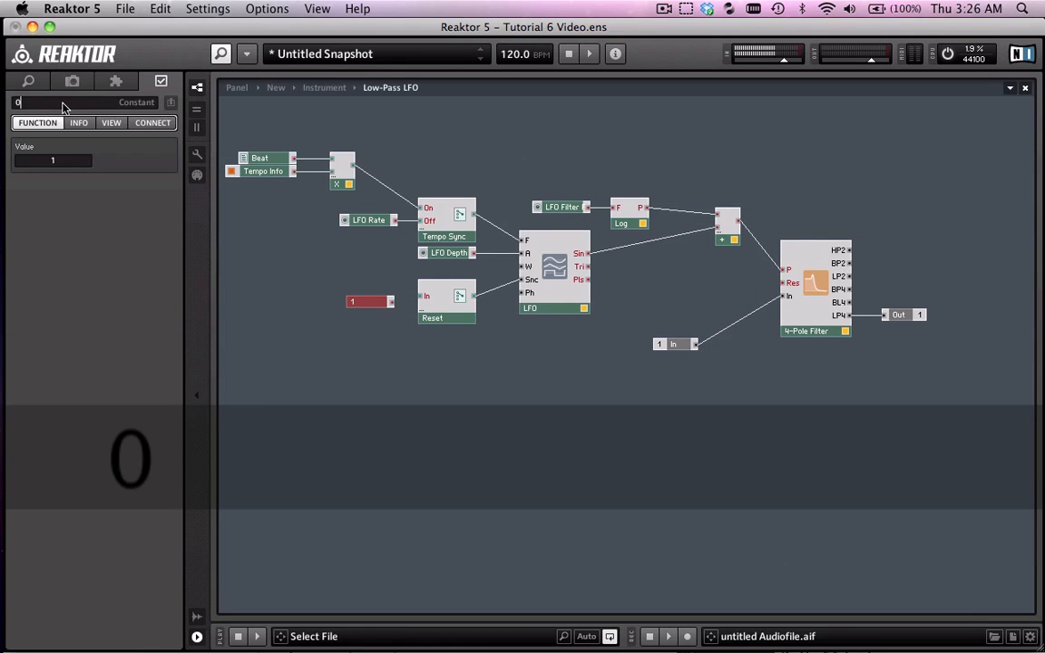
pyautogui.press('Return')
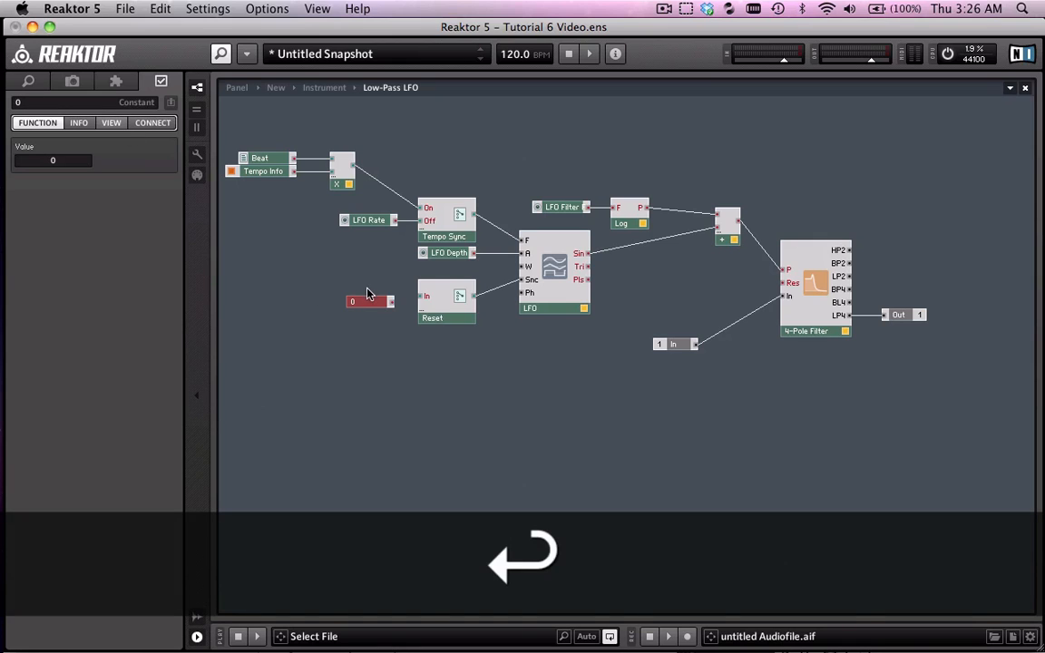
pyautogui.moveTo(378, 305); pyautogui.dragTo(347, 301)
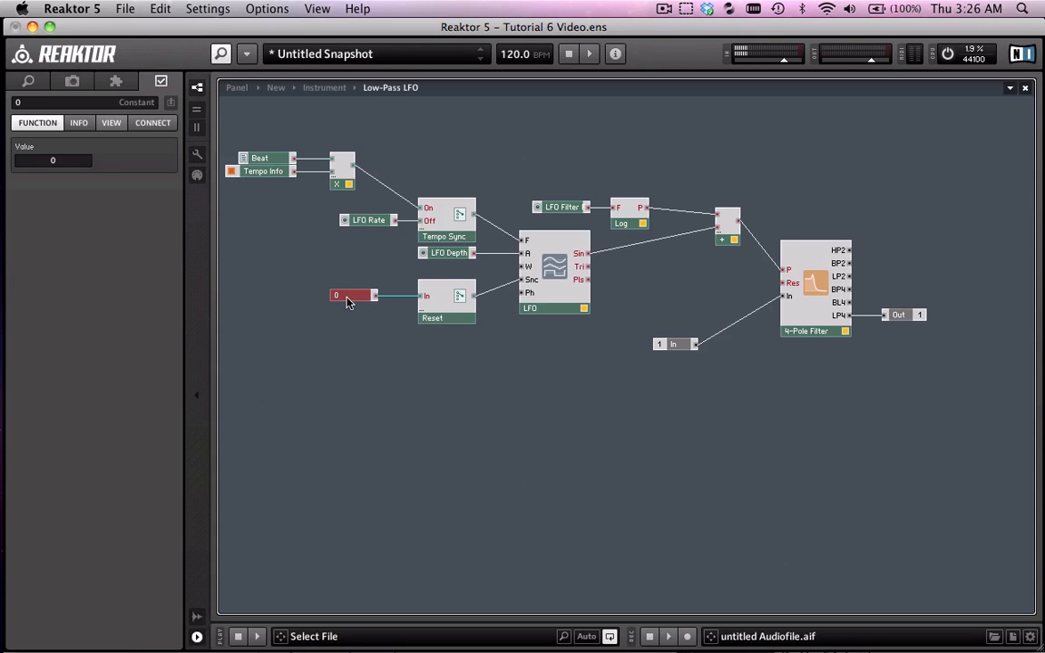
pyautogui.click(354, 334)
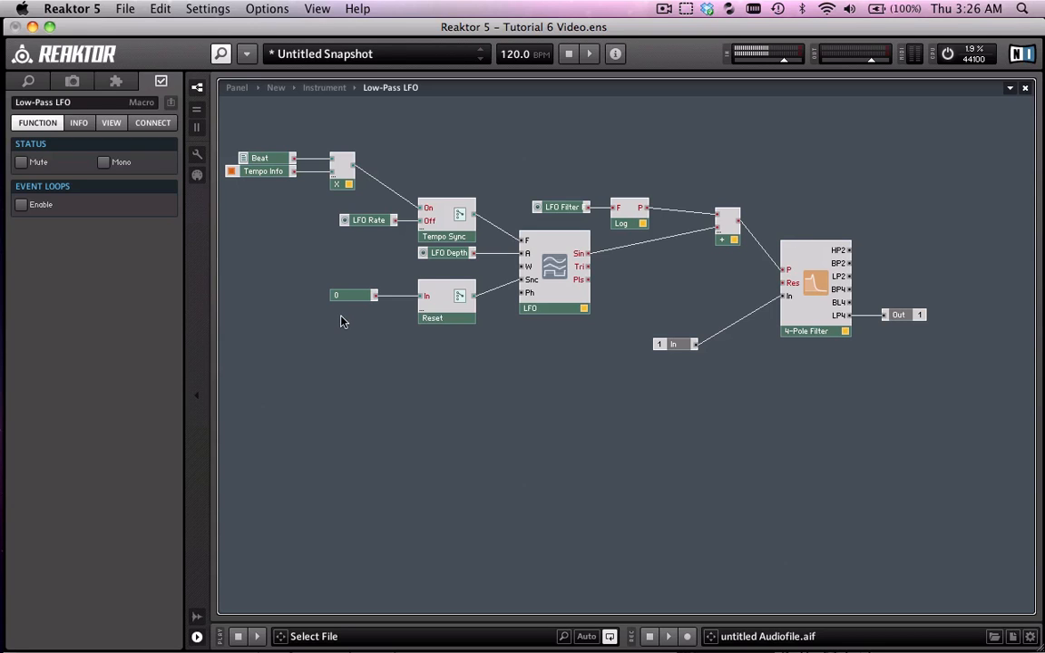
# Add a MIDI Gate module beneath the 0 constant and wire it to a second input on the Reset switch.
pyautogui.rightClick(336, 319)
pyautogui.moveTo(354, 324)
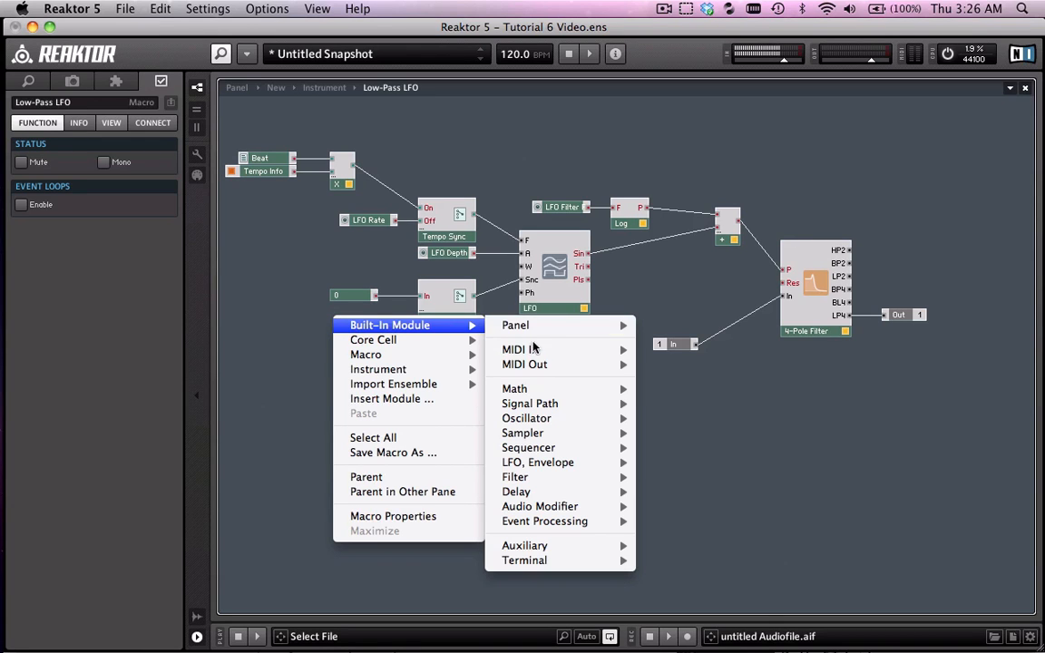
pyautogui.moveTo(531, 350)
pyautogui.click(665, 372)
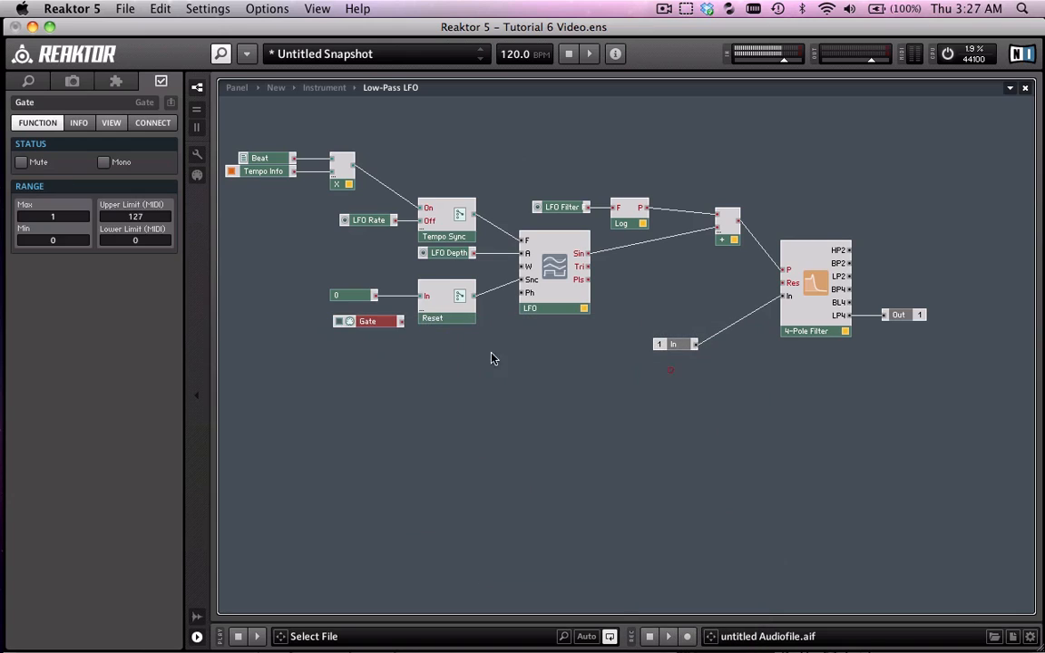
pyautogui.moveTo(378, 332); pyautogui.dragTo(352, 314)
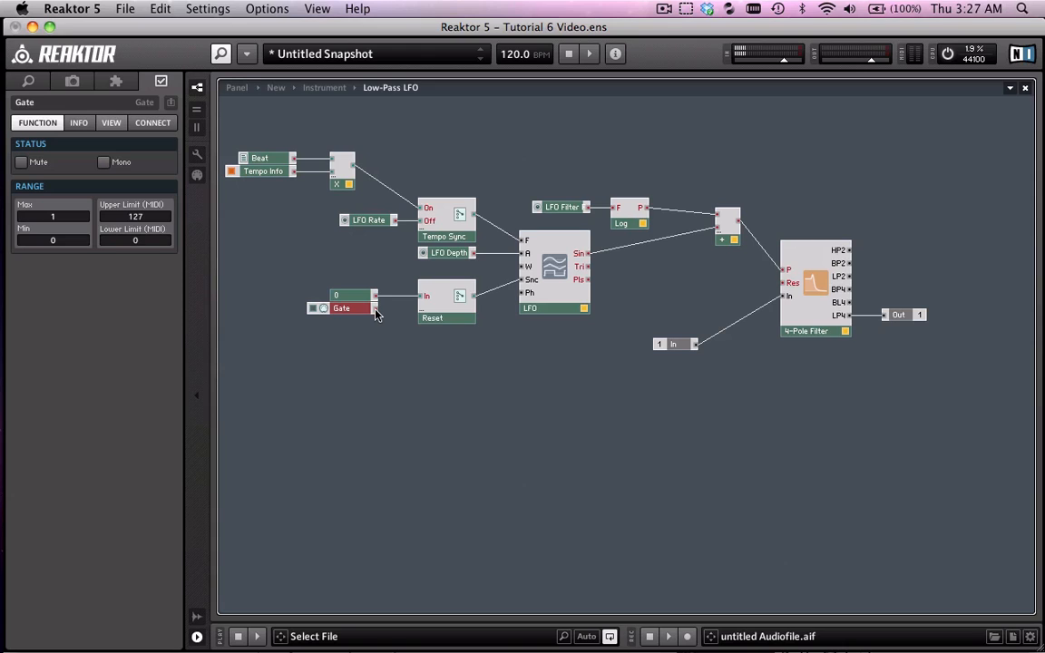
pyautogui.moveTo(377, 313); pyautogui.dragTo(426, 303)
pyautogui.moveTo(345, 285)
pyautogui.mouseDown()
pyautogui.moveTo(364, 324)
pyautogui.moveTo(354, 300)
pyautogui.mouseUp()
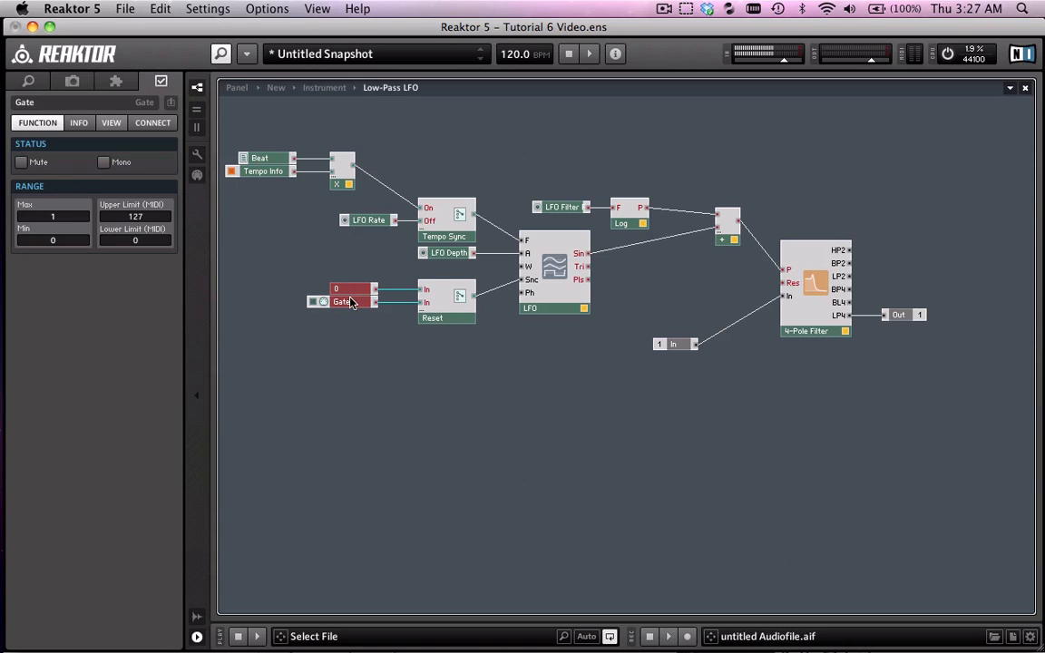
pyautogui.click(358, 318)
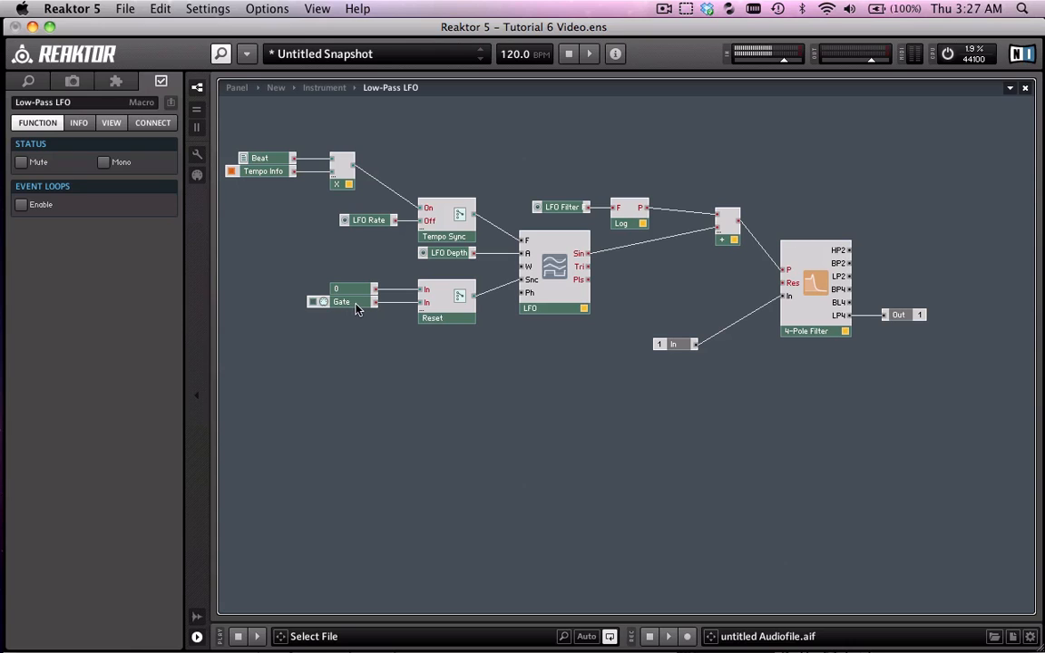
# Set the Gate module's Upper Limit (MIDI) to 1.
pyautogui.click(352, 306)
pyautogui.click(289, 261)
pyautogui.click(348, 304)
pyautogui.doubleClick(162, 218)
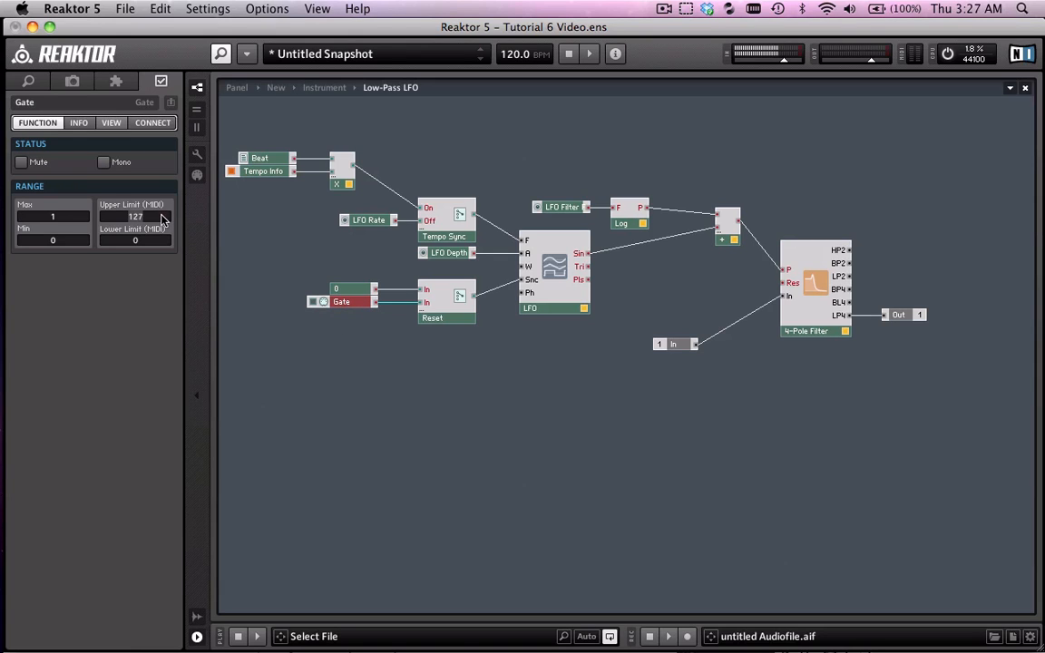
pyautogui.press('Return')
pyautogui.write('1')
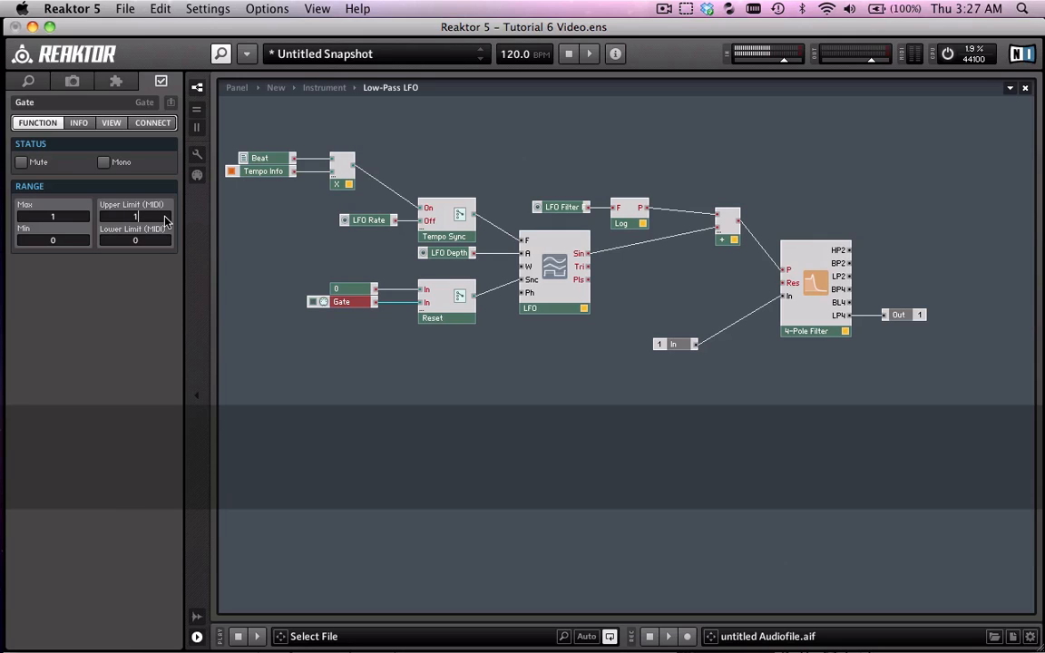
pyautogui.press('Return')
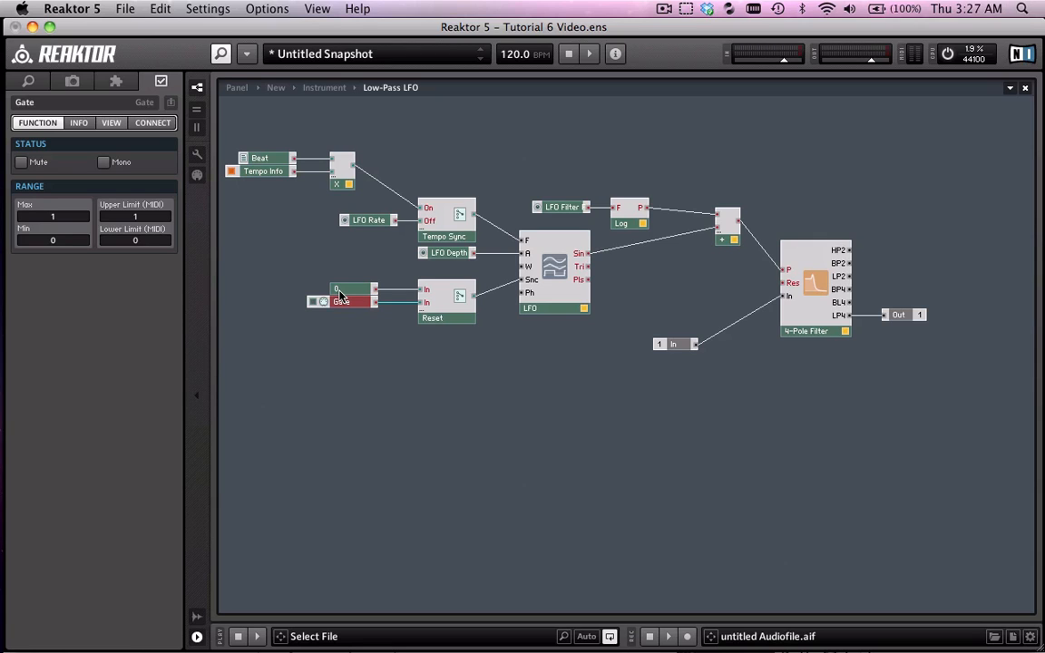
# Move the Reset switch together with its constant and Gate up directly beneath LFO Depth.
pyautogui.click(423, 309)
pyautogui.click(335, 305)
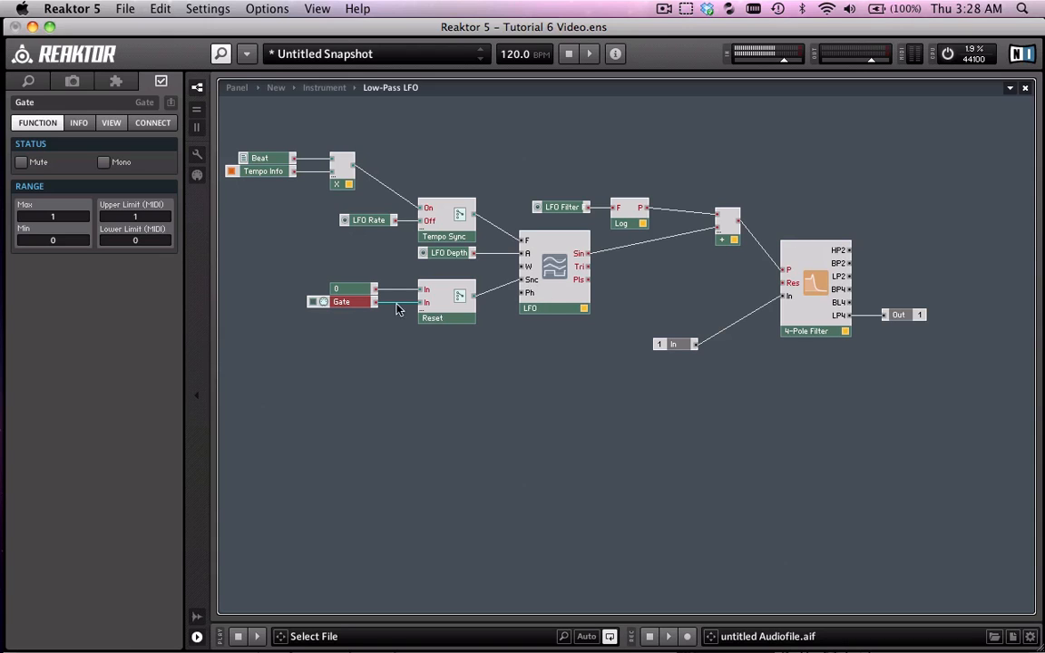
pyautogui.moveTo(310, 275); pyautogui.dragTo(435, 306)
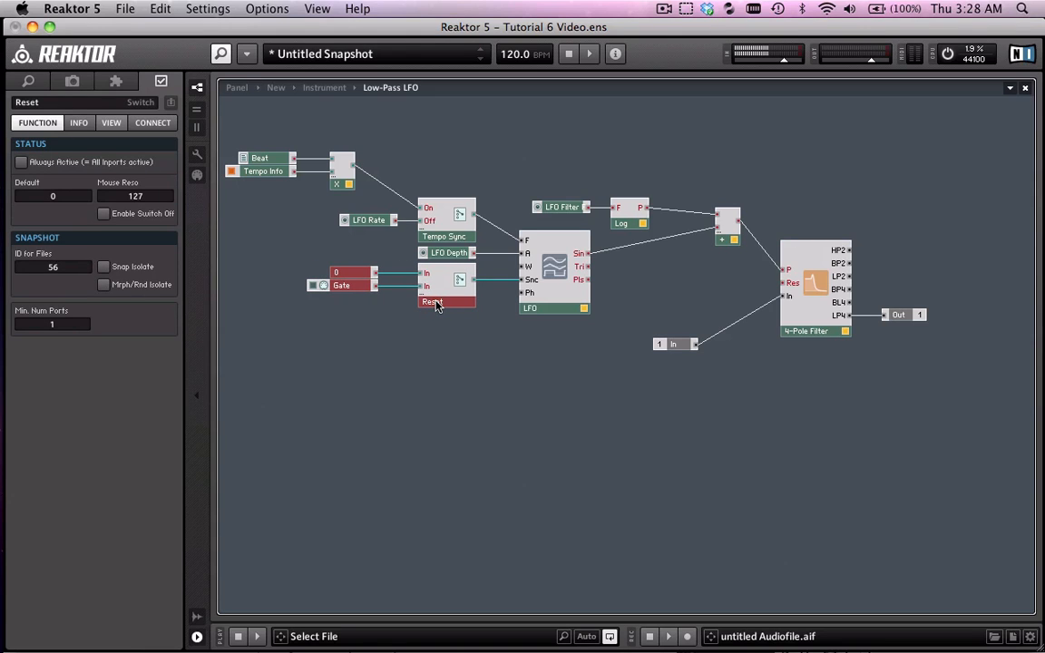
pyautogui.click(476, 354)
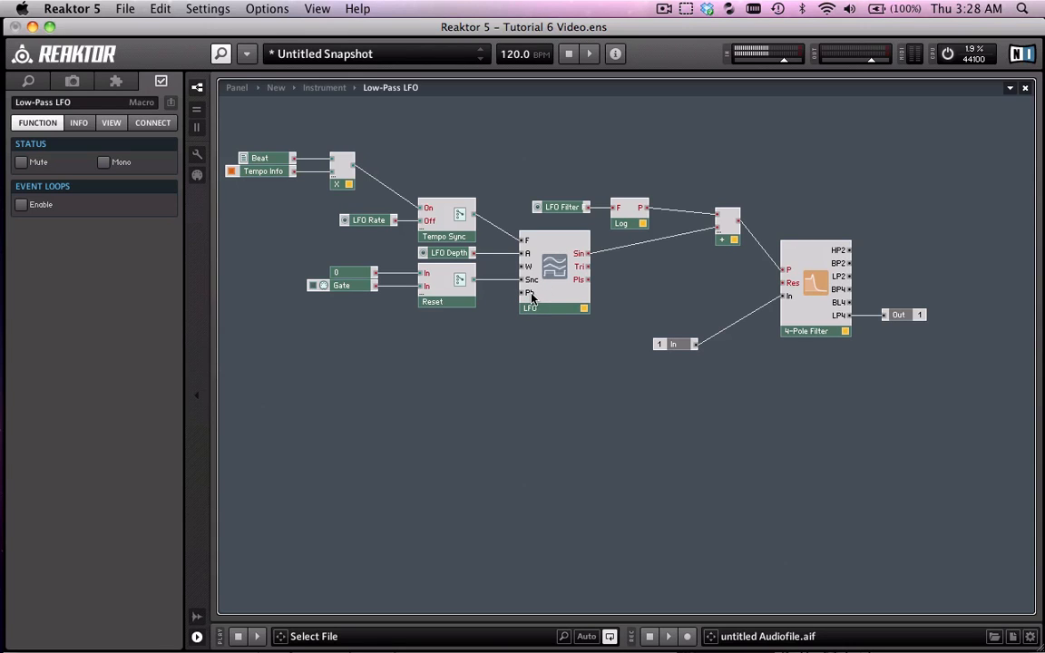
pyautogui.click(435, 299)
pyautogui.click(359, 273)
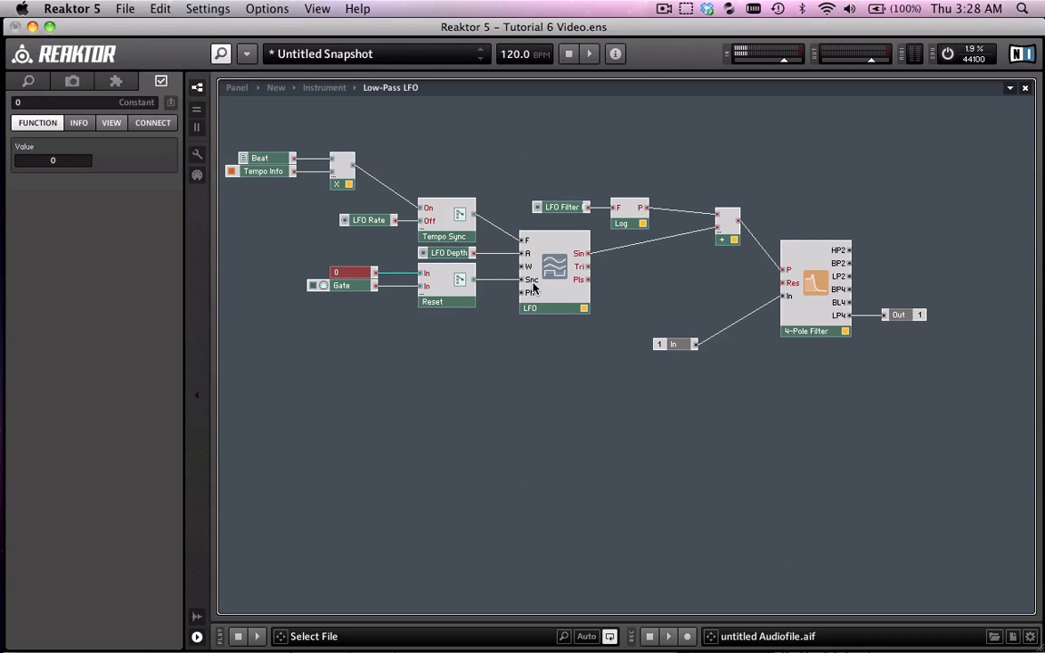
pyautogui.click(341, 284)
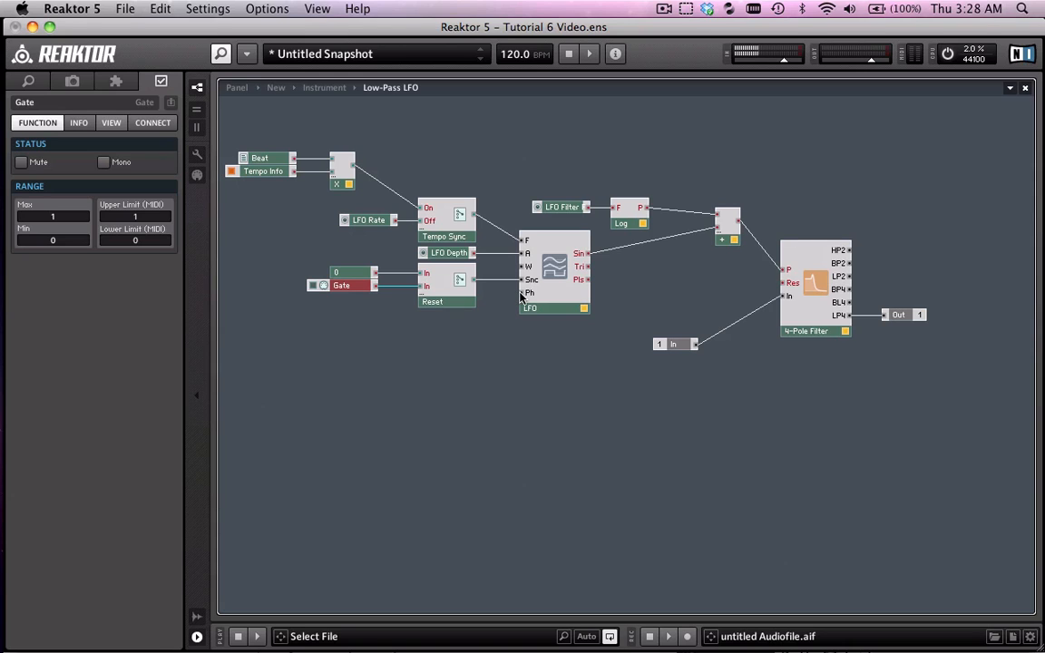
# Add a Constant module with value 0 beneath the Reset switch and wire it to the LFO's Ph input.
pyautogui.rightClick(454, 332)
pyautogui.moveTo(465, 339)
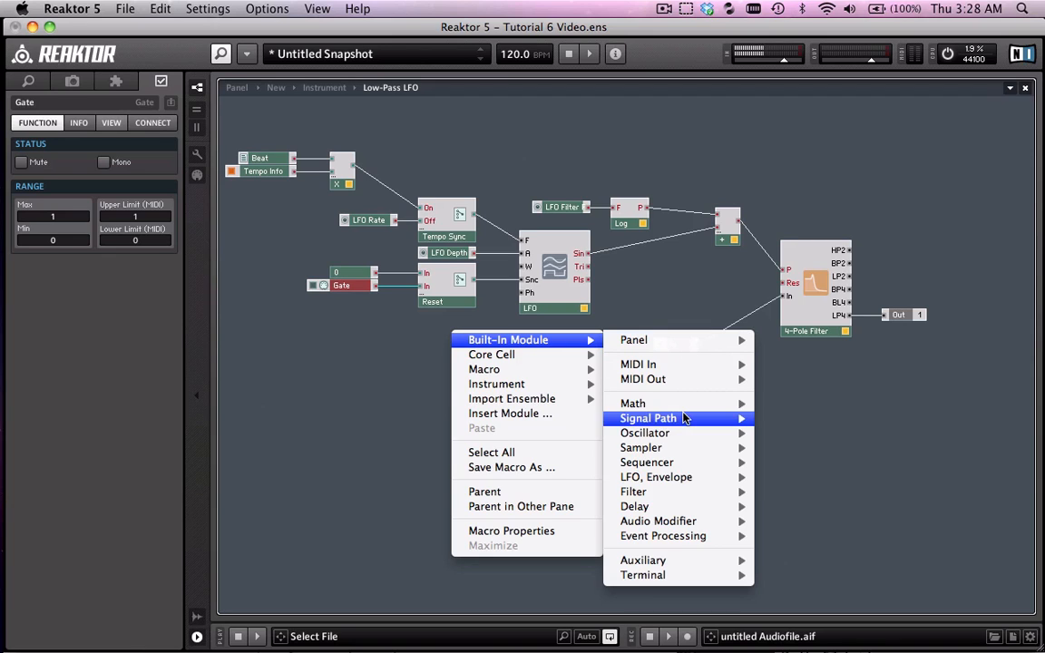
pyautogui.moveTo(682, 410)
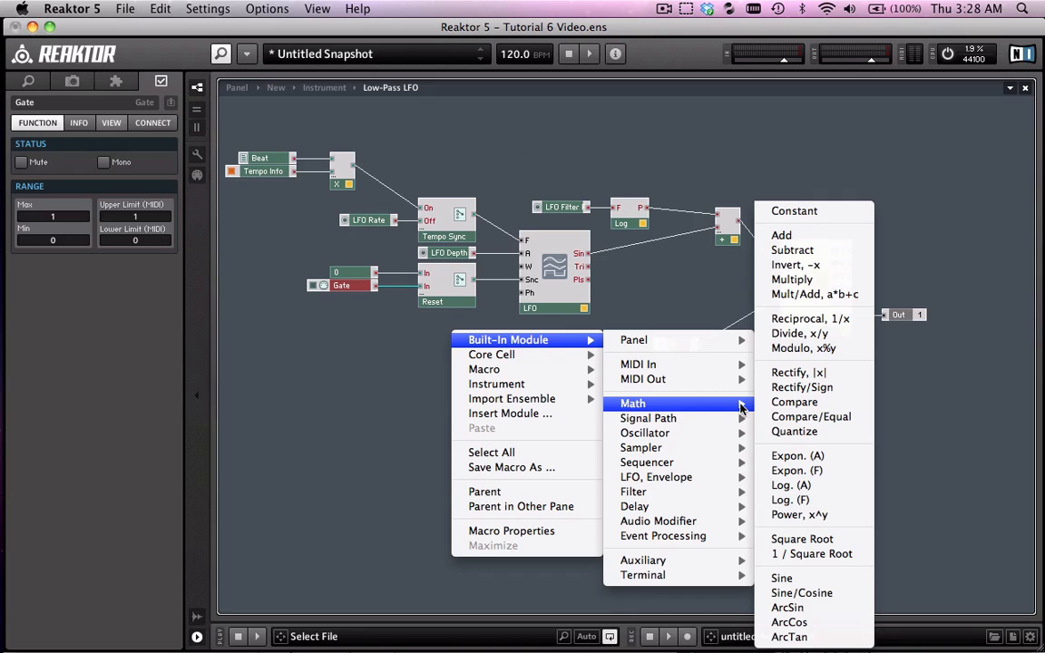
pyautogui.click(796, 213)
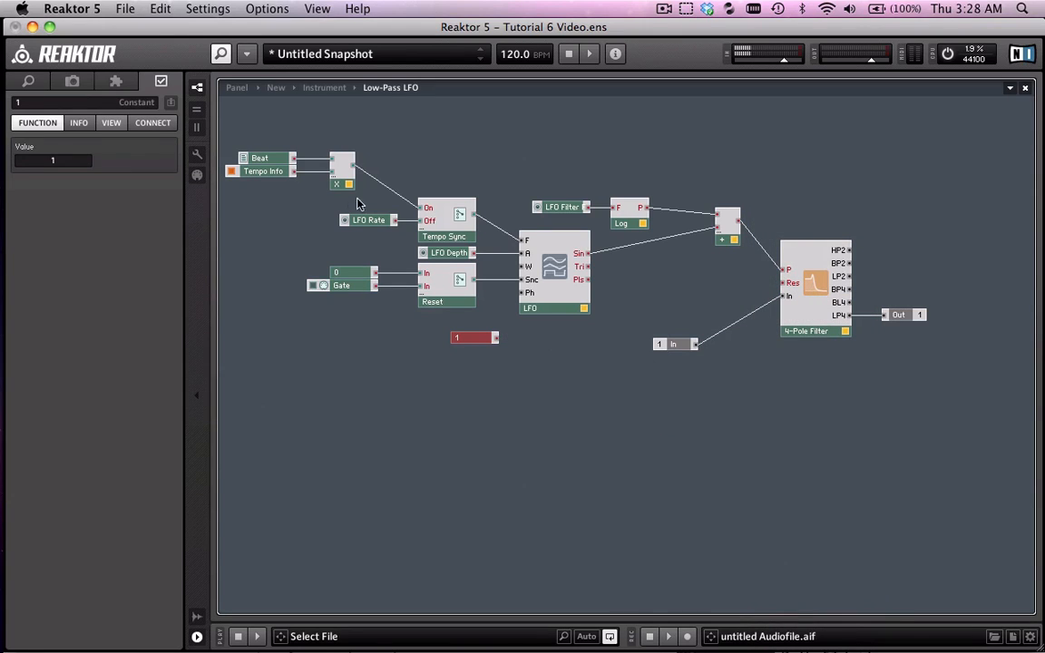
pyautogui.click(30, 105)
pyautogui.press('BackSpace')
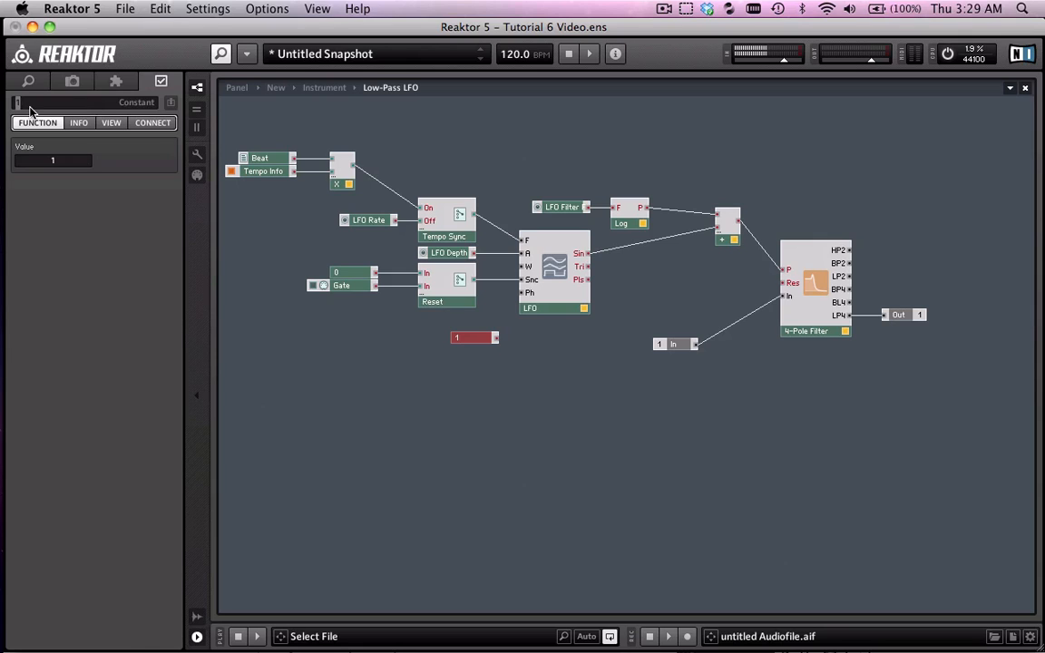
pyautogui.write('0')
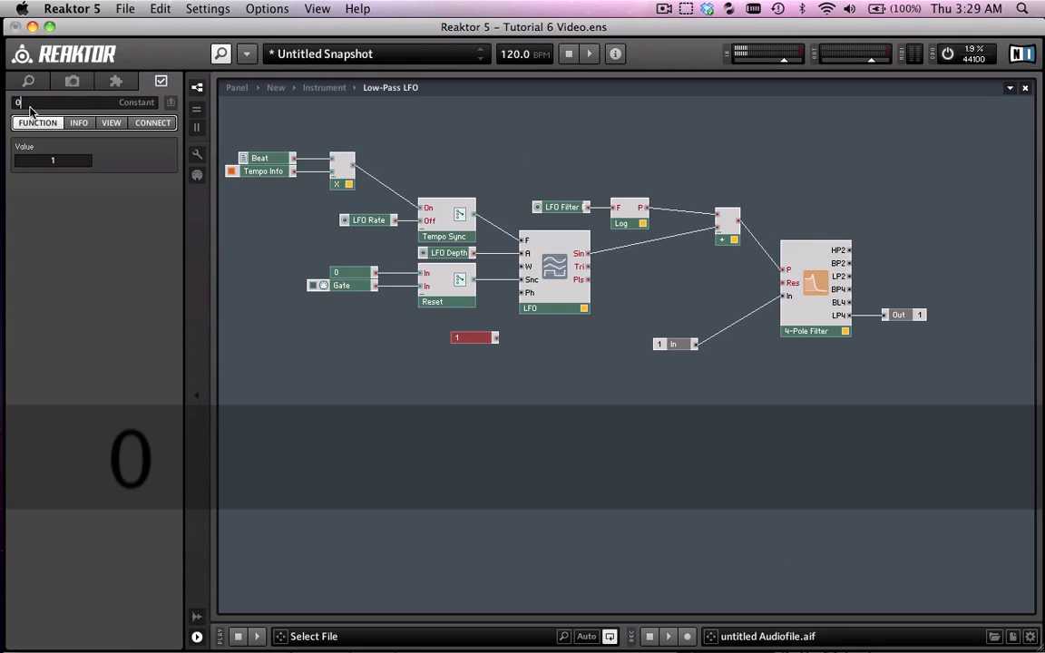
pyautogui.press('Return')
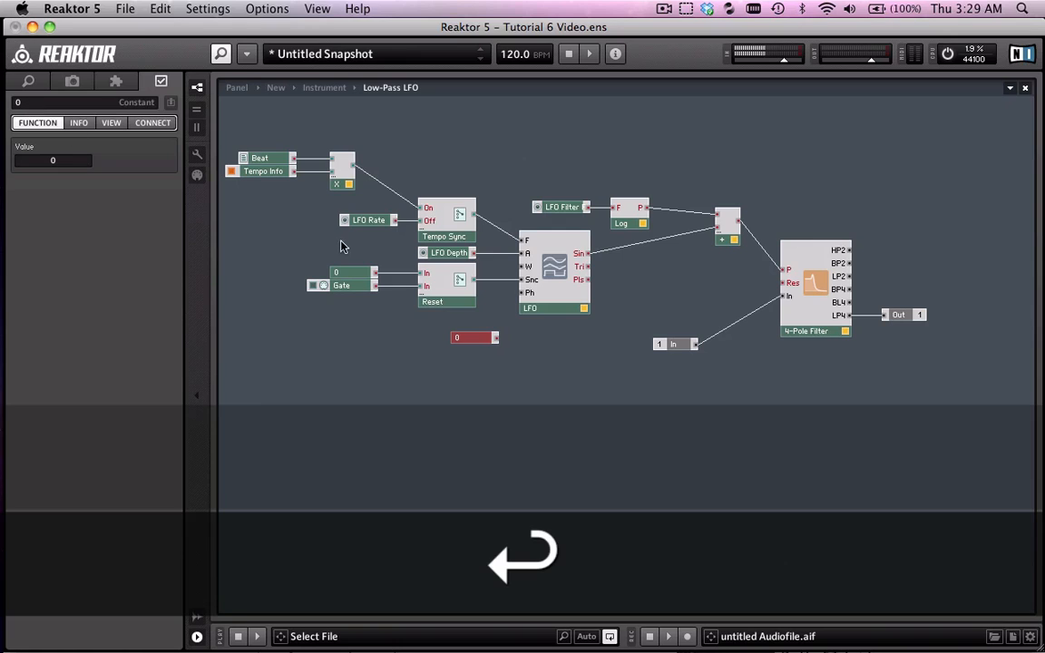
pyautogui.moveTo(466, 338); pyautogui.dragTo(523, 297)
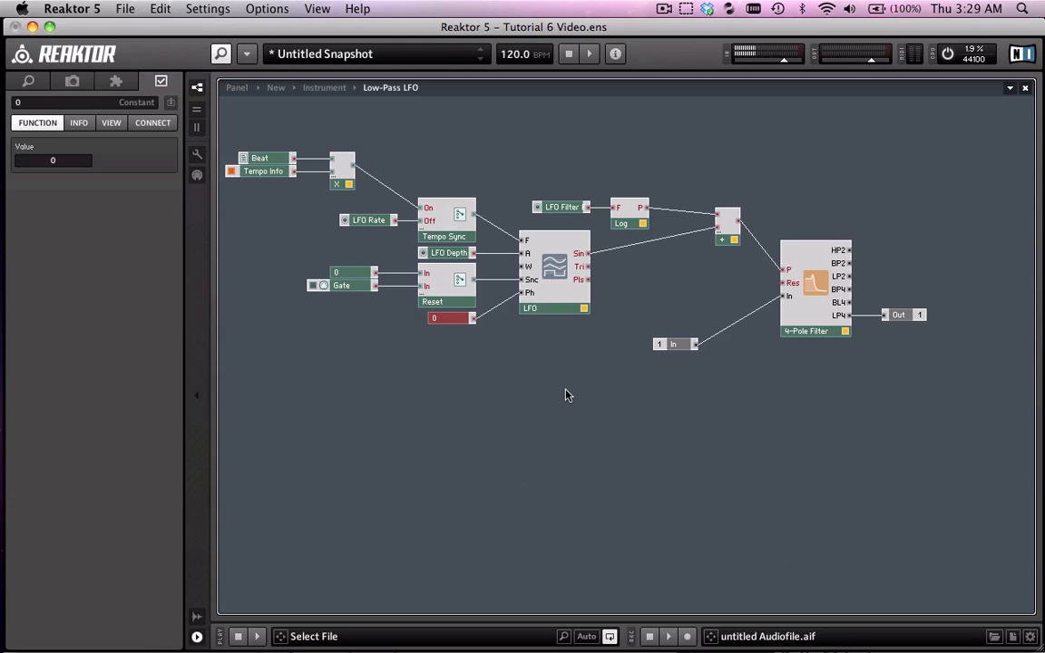
# Label the Reset switch's first input On and its second input Off.
pyautogui.click(427, 275)
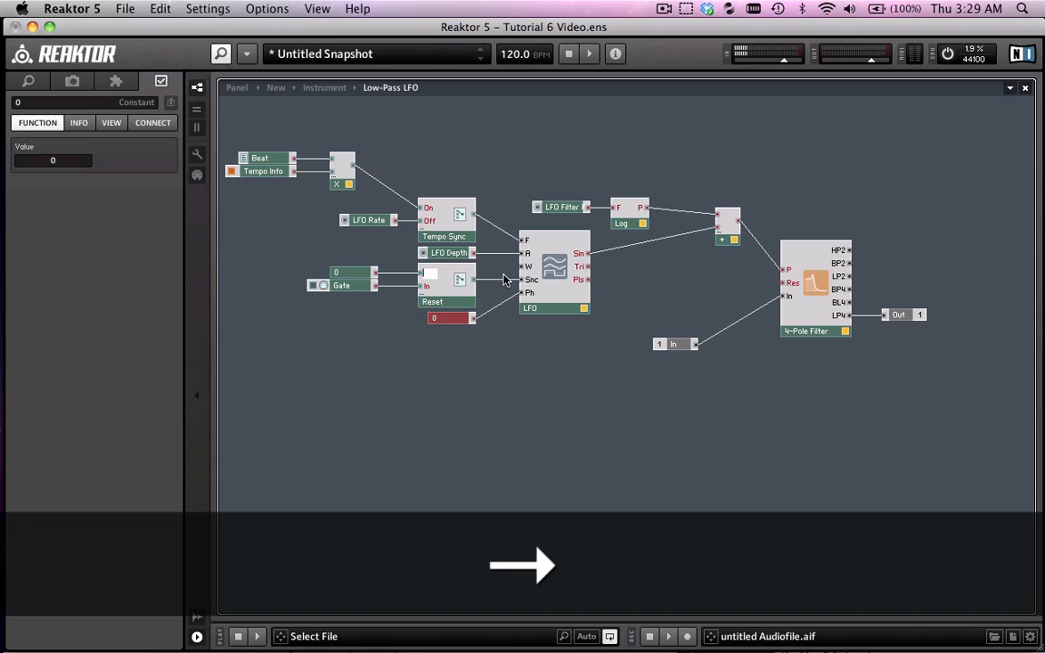
pyautogui.write('On')
pyautogui.click(433, 288)
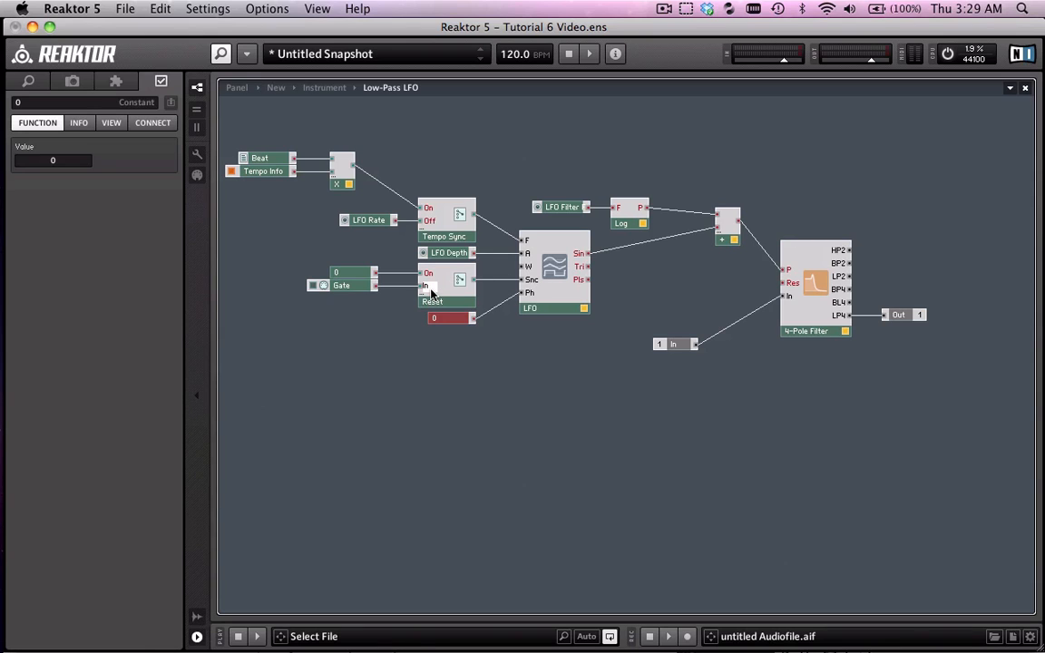
pyautogui.write('Off')
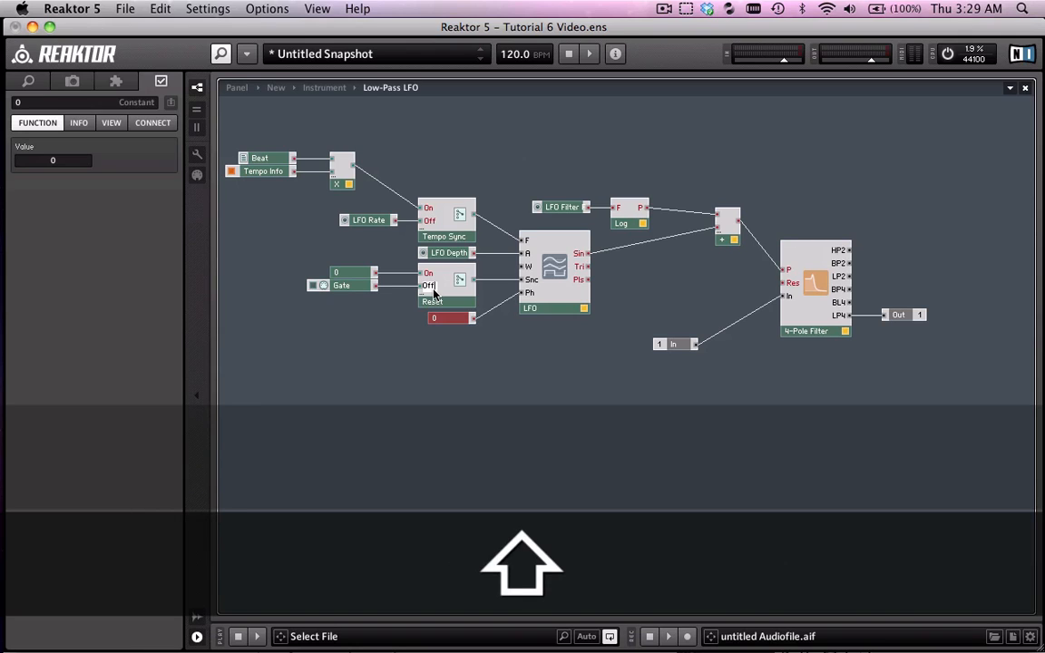
pyautogui.press('Return')
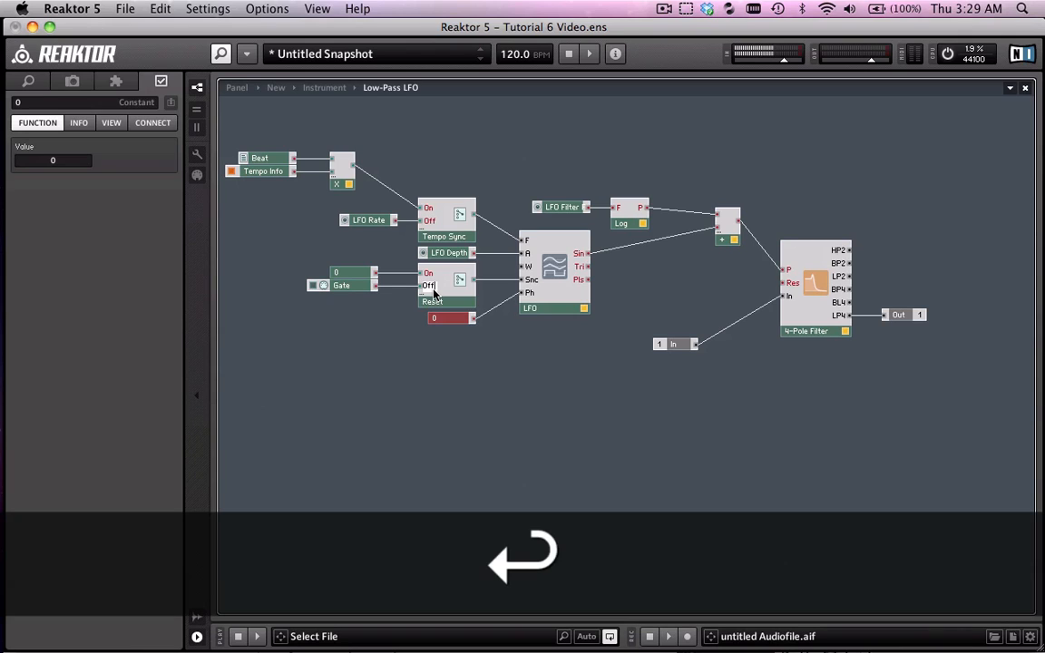
# Swap the Gate and 0 constant so the Gate sits above, and delete their crossed wires to the Reset switch.
pyautogui.moveTo(352, 276)
pyautogui.mouseDown()
pyautogui.moveTo(352, 299)
pyautogui.moveTo(351, 277)
pyautogui.moveTo(353, 290)
pyautogui.mouseUp()
pyautogui.click(352, 299)
pyautogui.click(399, 291)
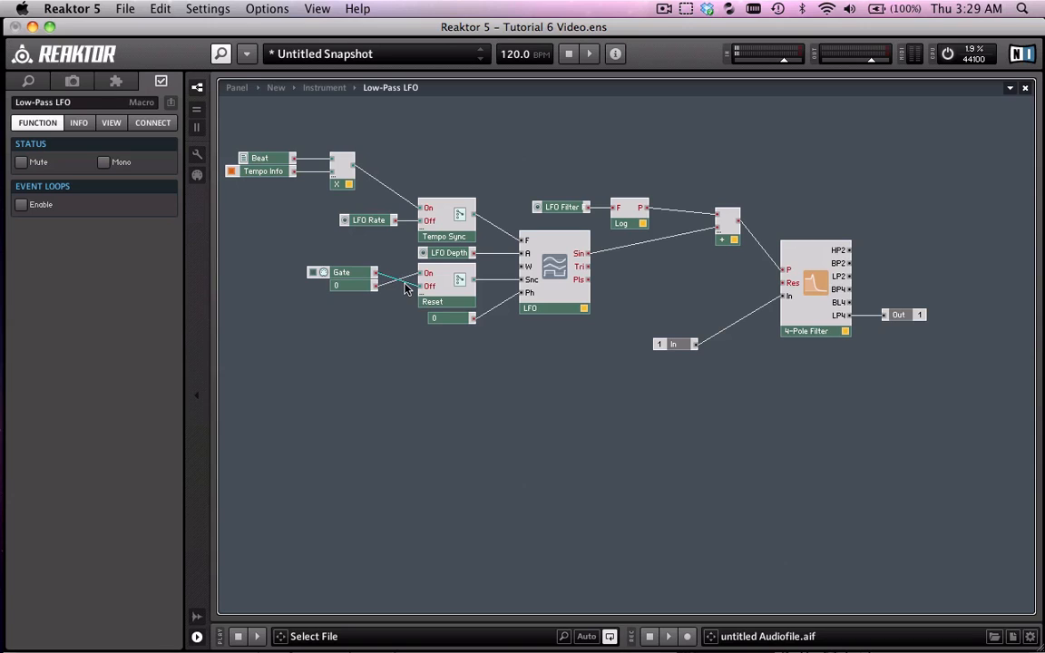
pyautogui.click(406, 282)
pyautogui.press('Delete')
pyautogui.click(405, 282)
pyautogui.press('Delete')
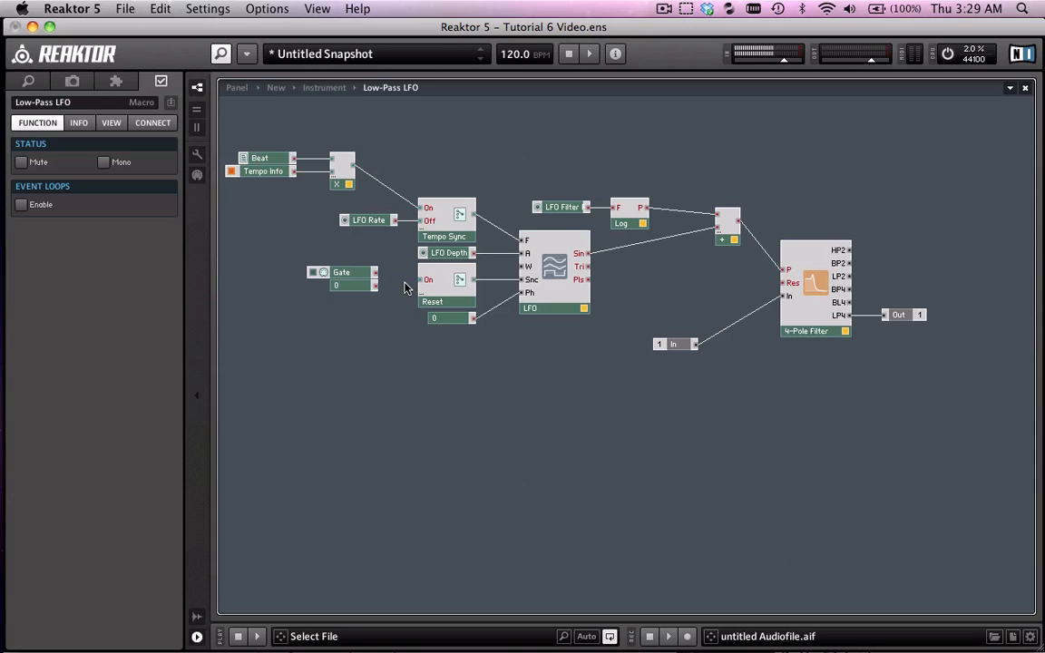
# Wire the Gate to the Reset switch's On input and the 0 constant to a second input labelled Off.
pyautogui.moveTo(379, 275); pyautogui.dragTo(428, 286)
pyautogui.doubleClick(429, 289)
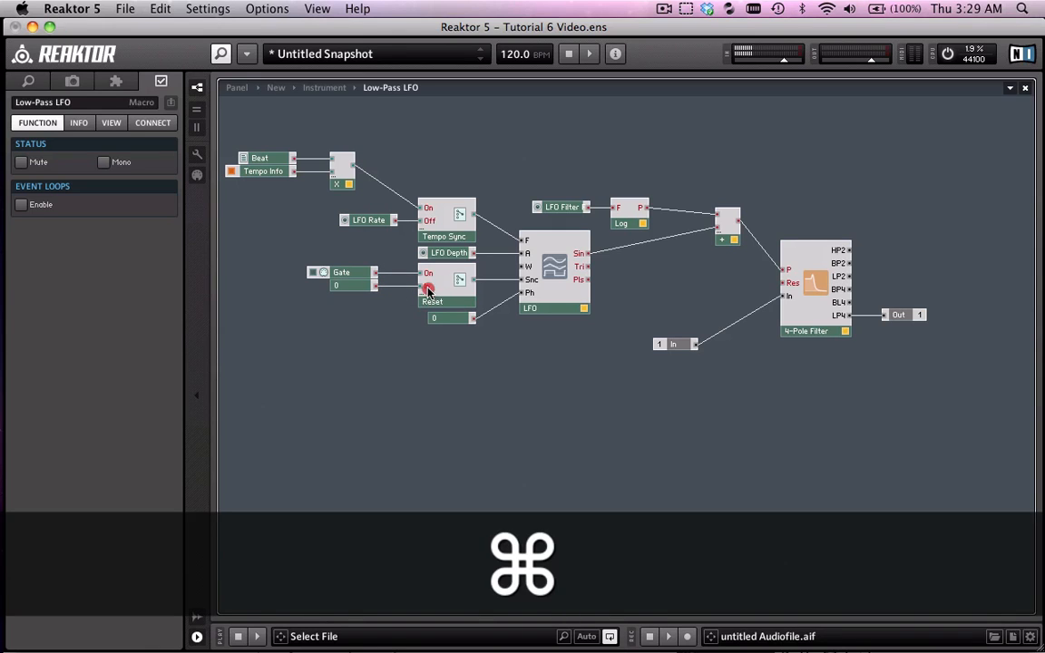
pyautogui.write('Off')
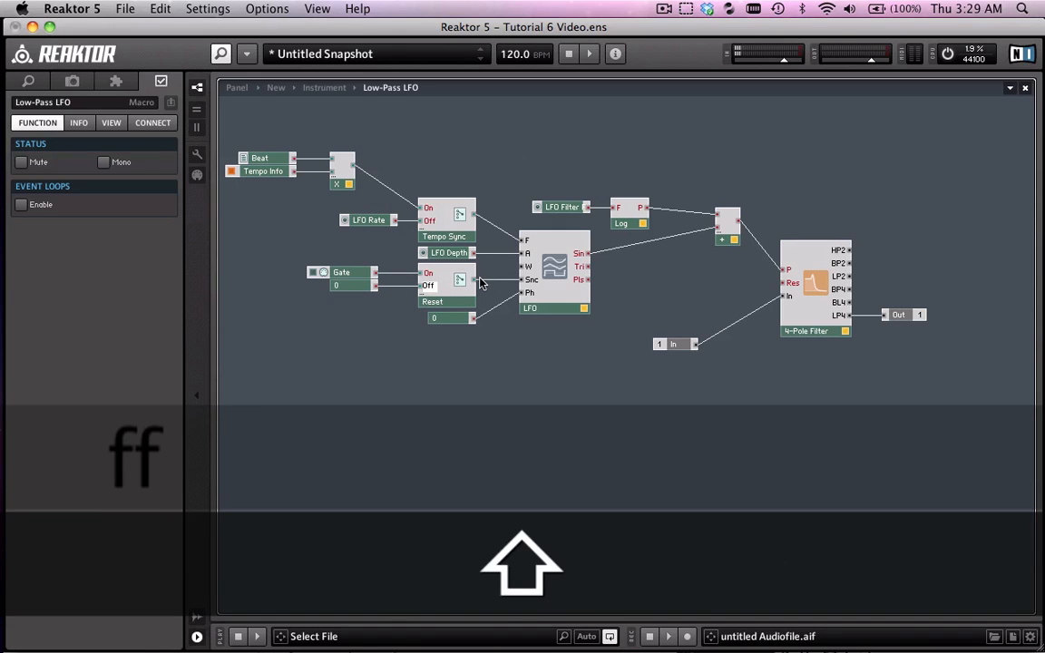
pyautogui.press('Return')
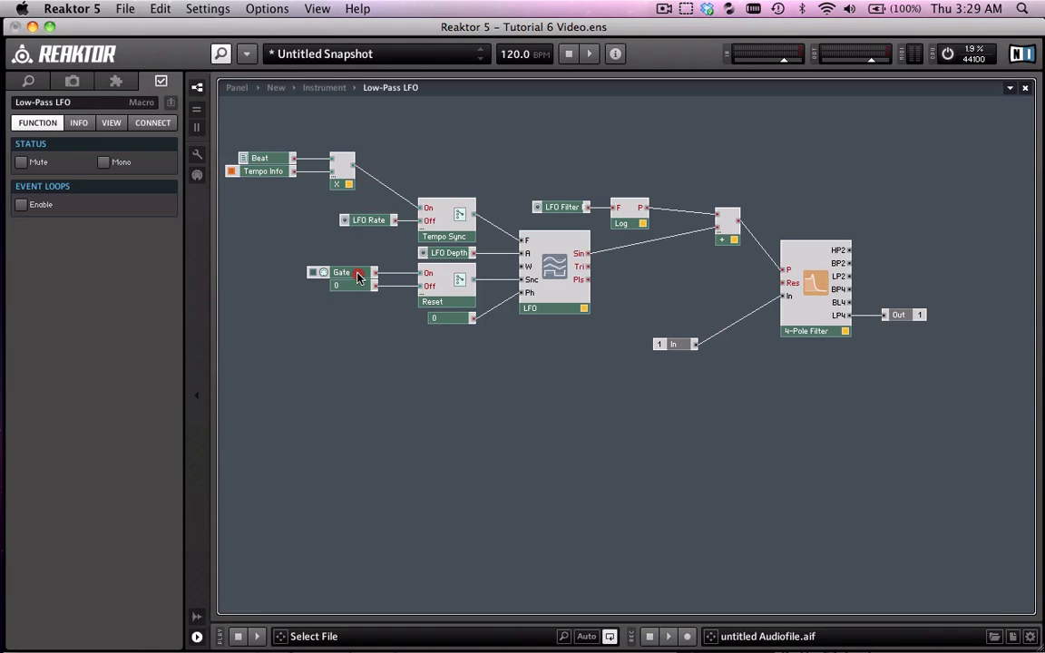
pyautogui.moveTo(358, 277); pyautogui.dragTo(422, 273)
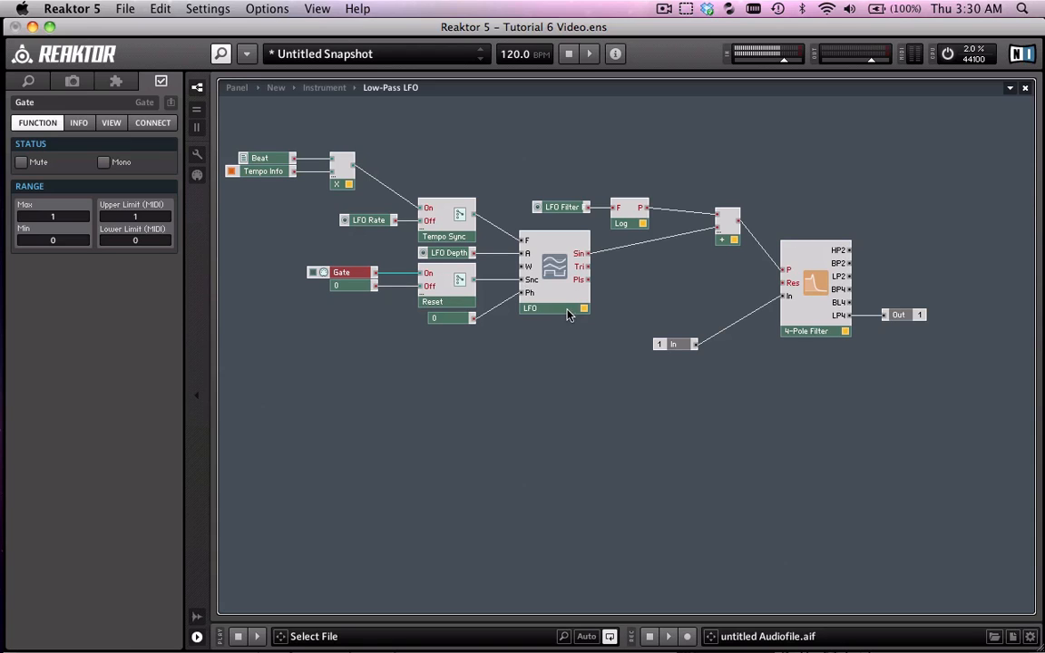
pyautogui.click(506, 324)
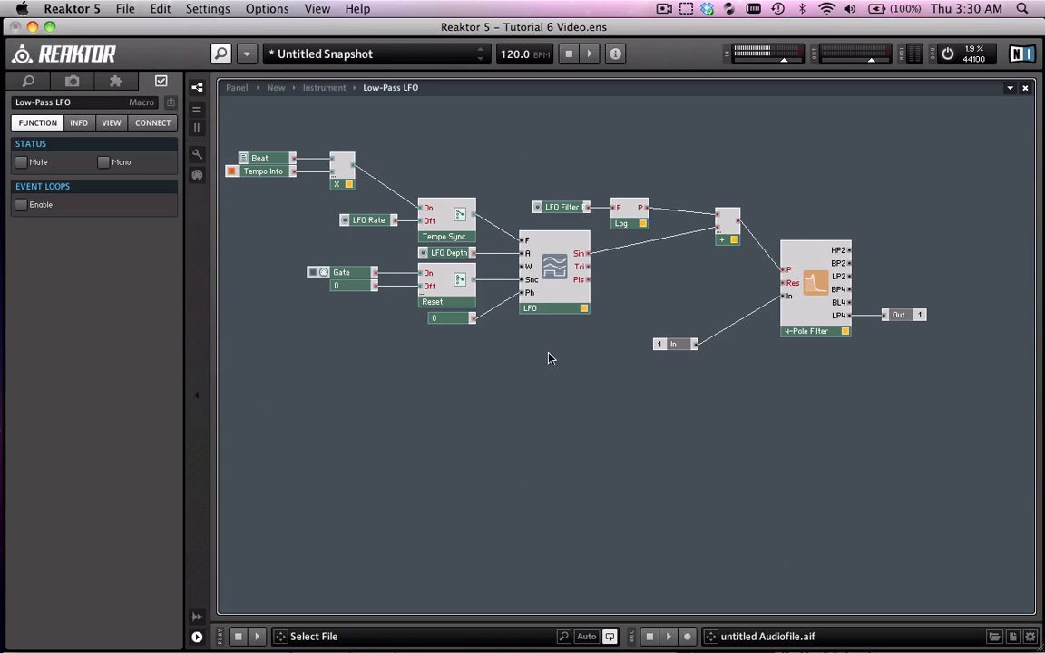
# Return to the instrument panel and move the Reset switch beneath the Beat list in the Low-Pass LFO section.
pyautogui.doubleClick(544, 356)
pyautogui.doubleClick(552, 381)
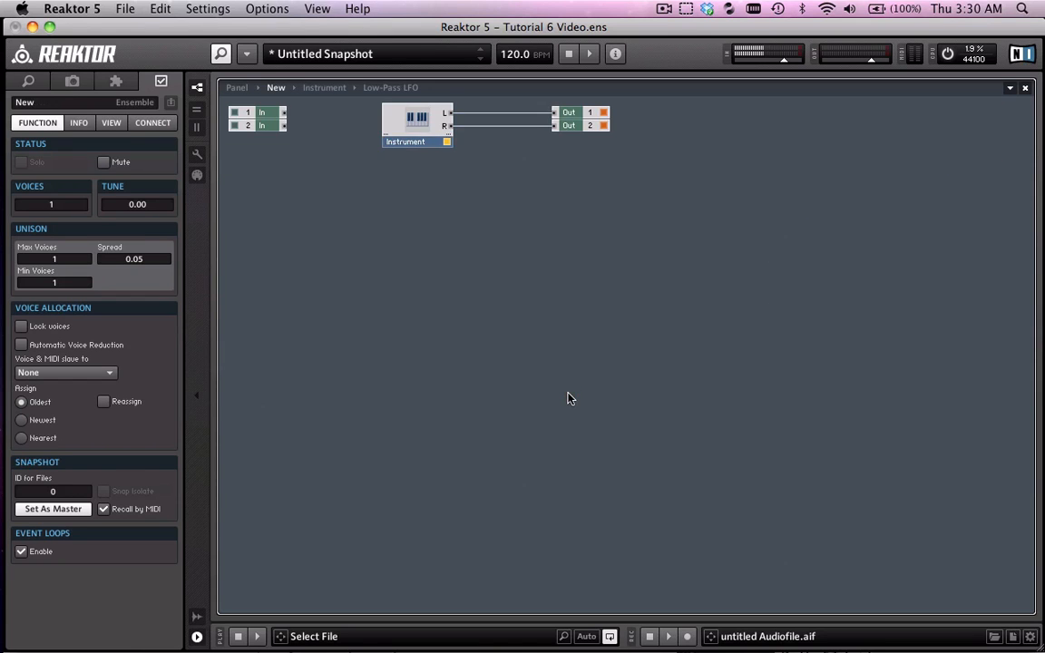
pyautogui.doubleClick(571, 399)
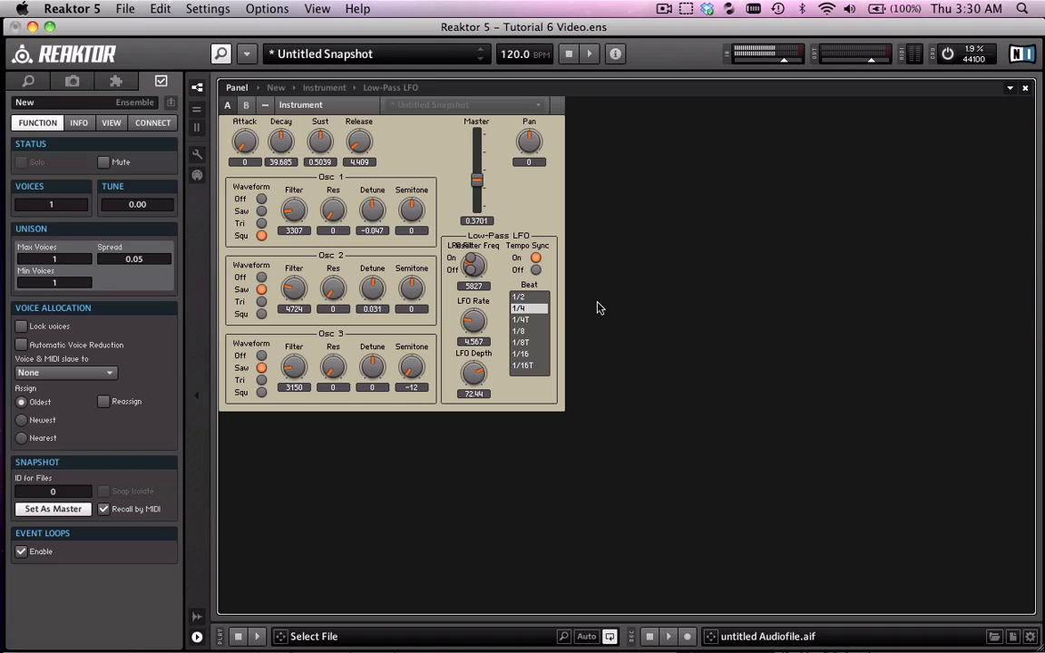
pyautogui.click(542, 310)
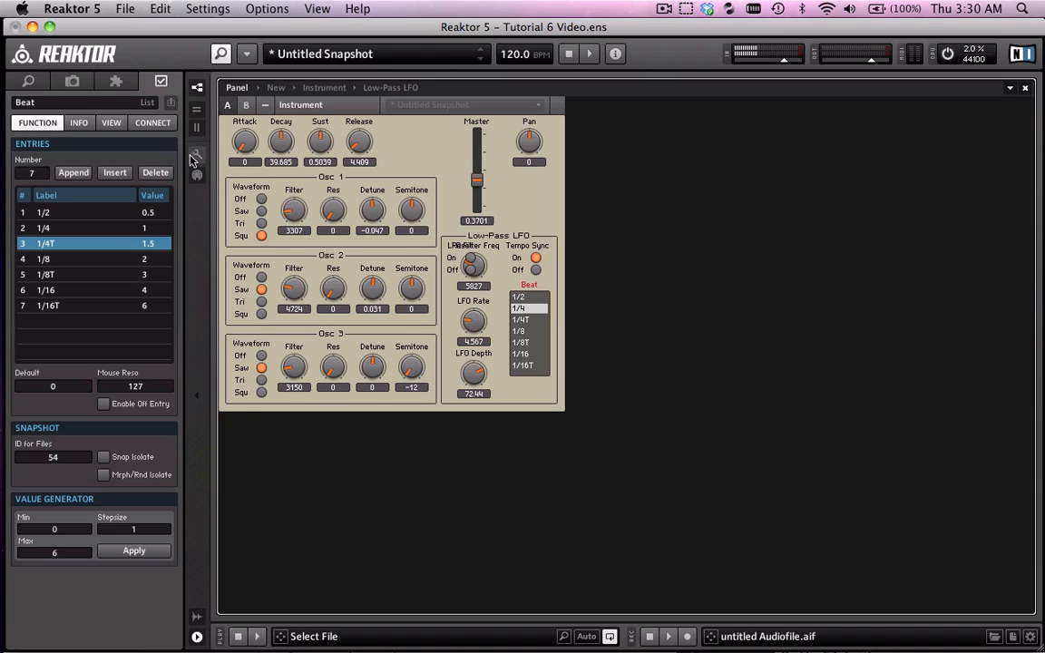
pyautogui.click(475, 263)
pyautogui.moveTo(479, 263); pyautogui.dragTo(531, 386)
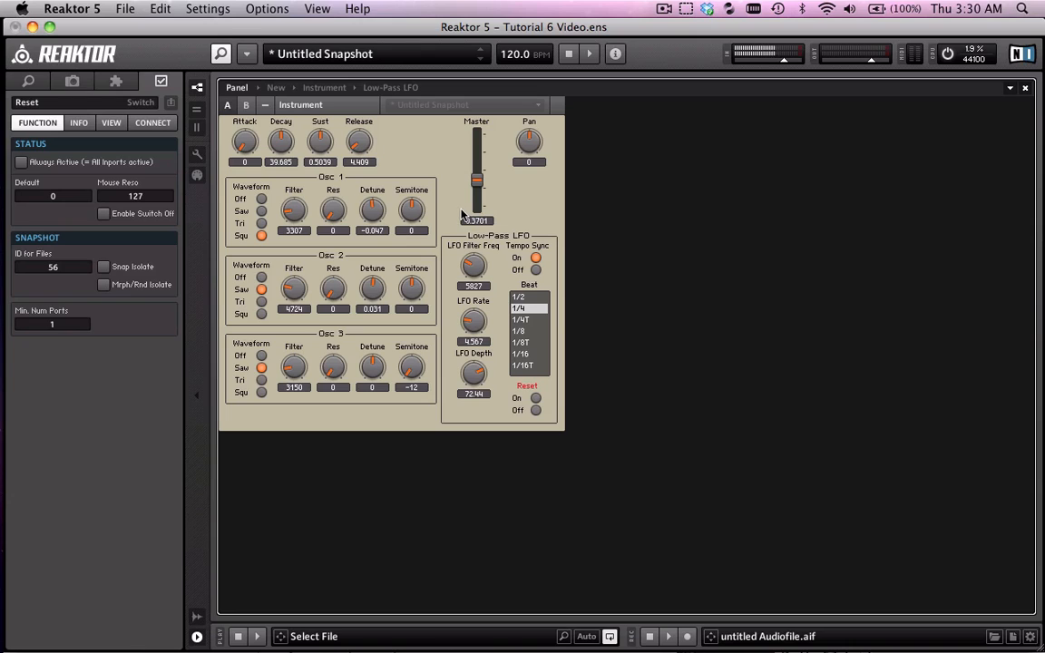
# Play test notes with Beat at 1/4 and compare Reset on and off, finishing with Reset switched on.
pyautogui.press('z')
pyautogui.click(536, 398)
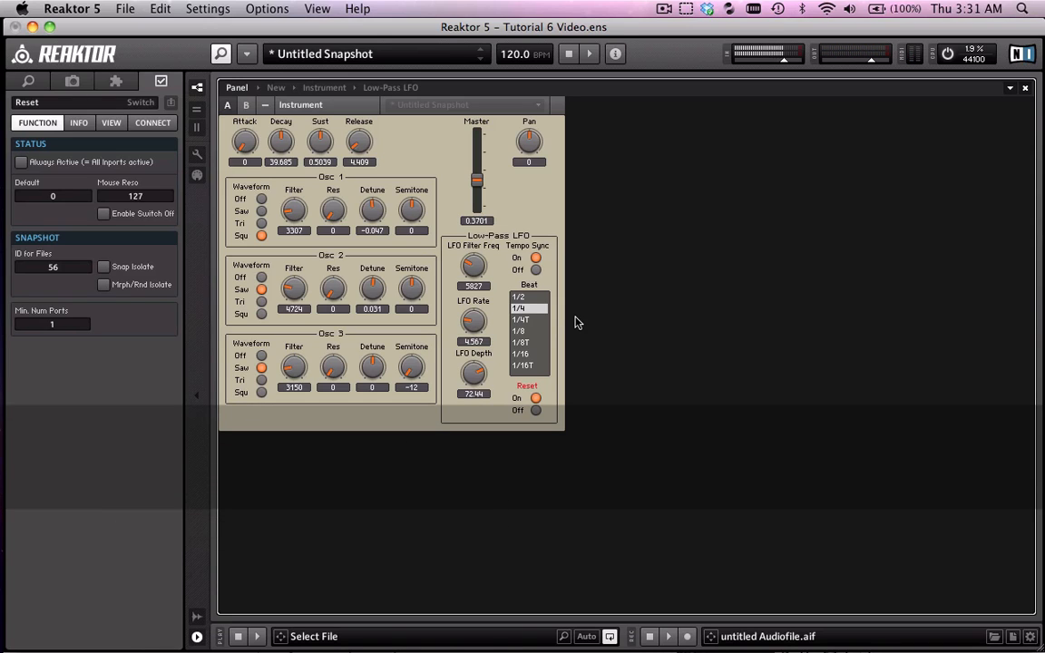
pyautogui.click(530, 309)
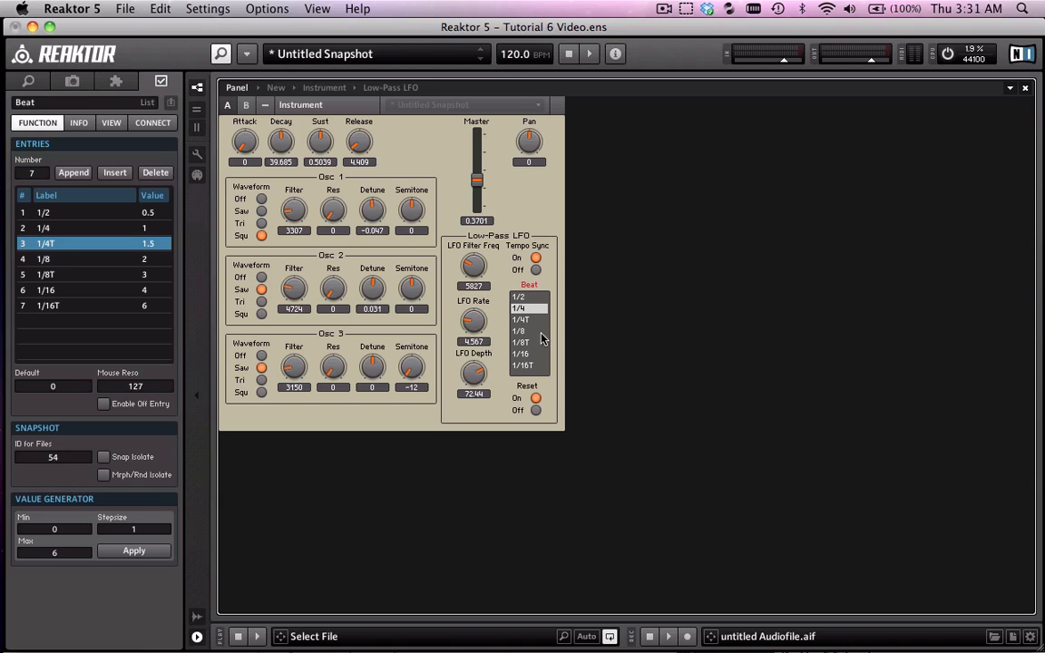
pyautogui.click(535, 411)
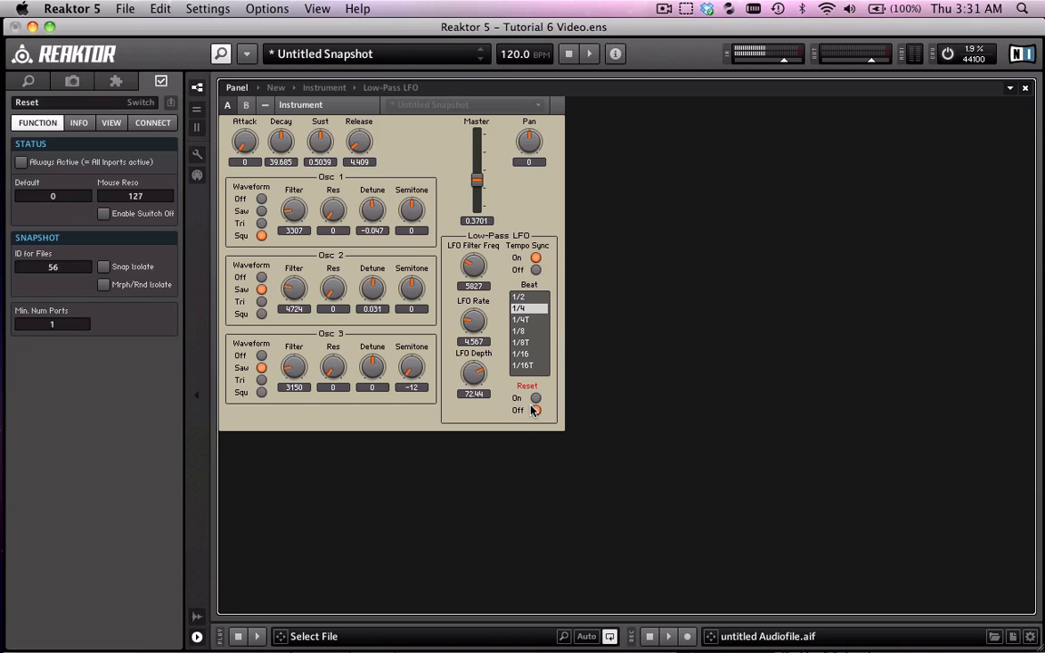
pyautogui.click(534, 399)
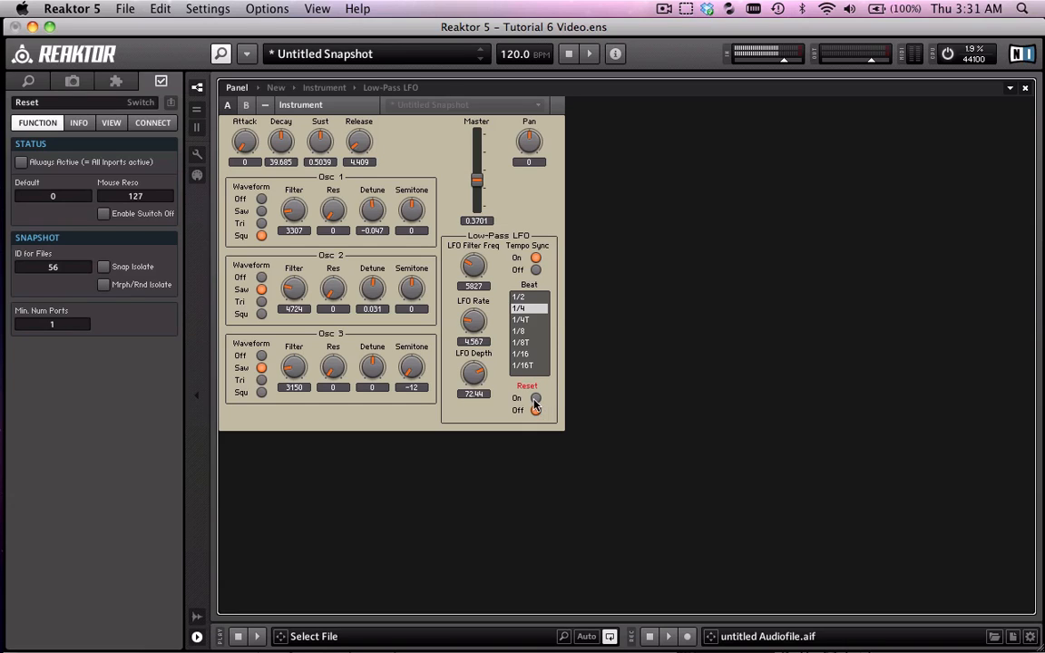